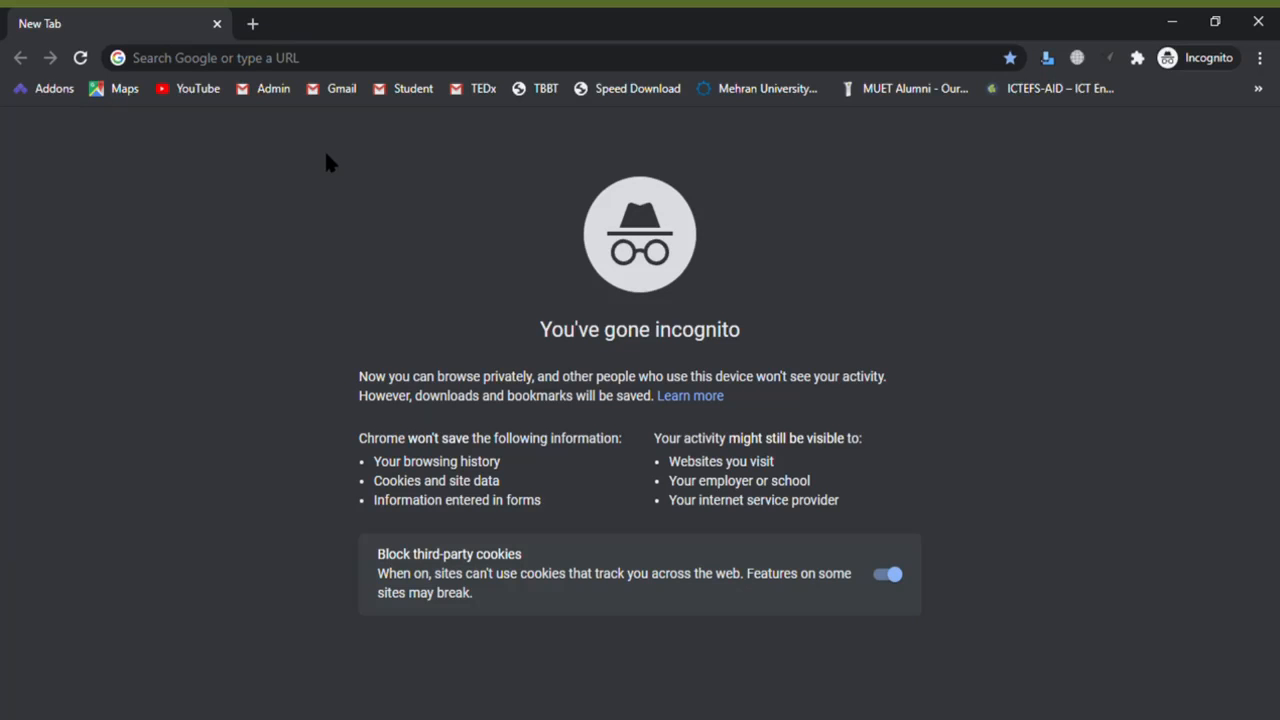
# - Load the MUET admission portal at ugadmission.muet.edu.pk in the incognito tab
pyautogui.click(311, 69)
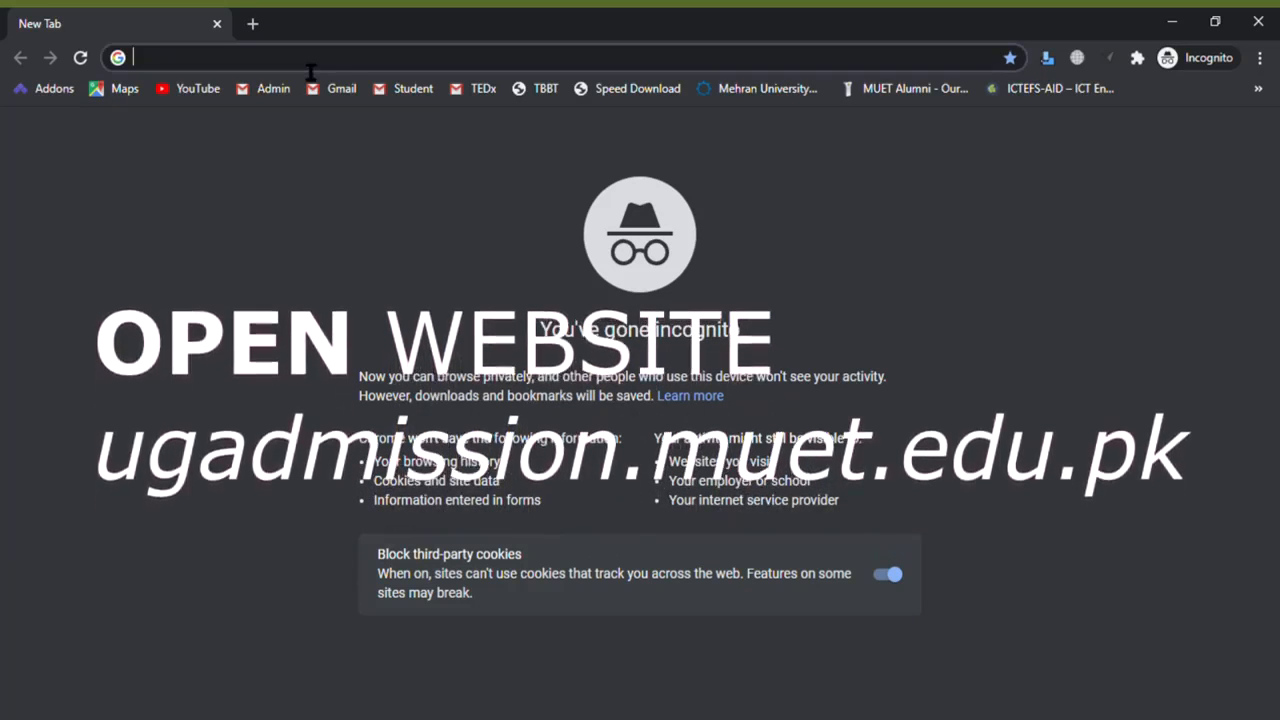
pyautogui.write('ugadmission')
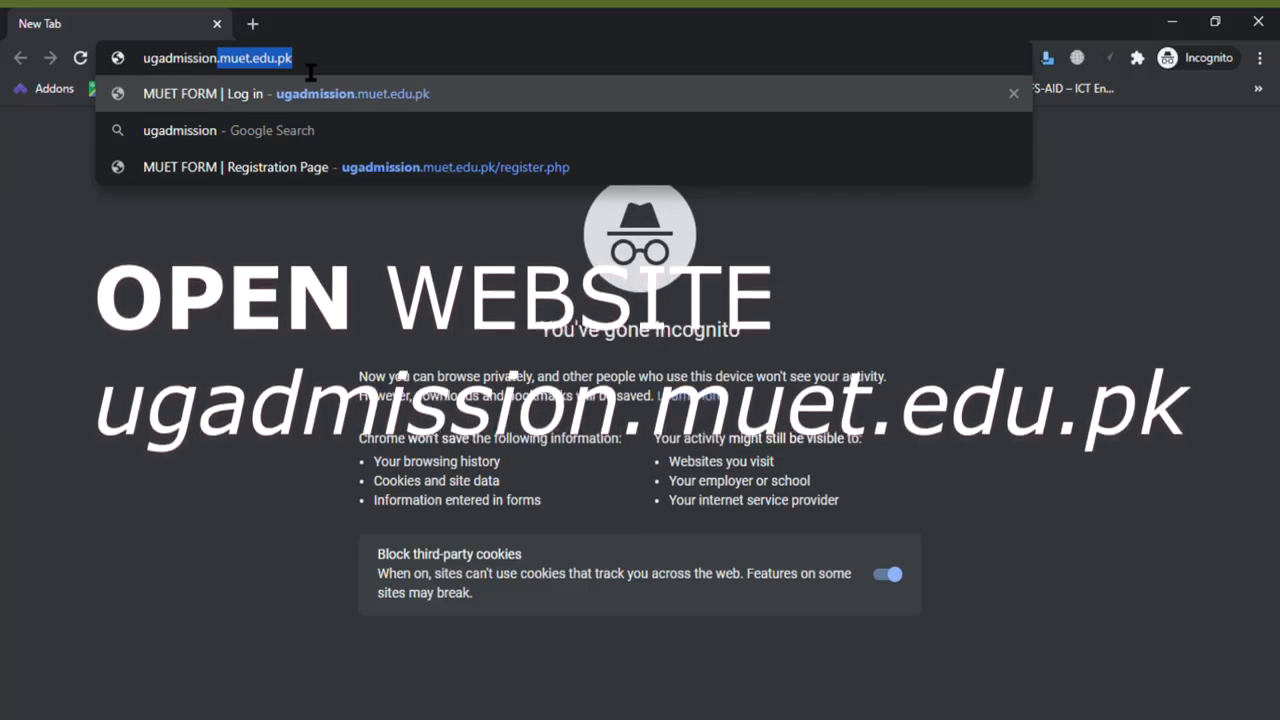
pyautogui.write('.mu')
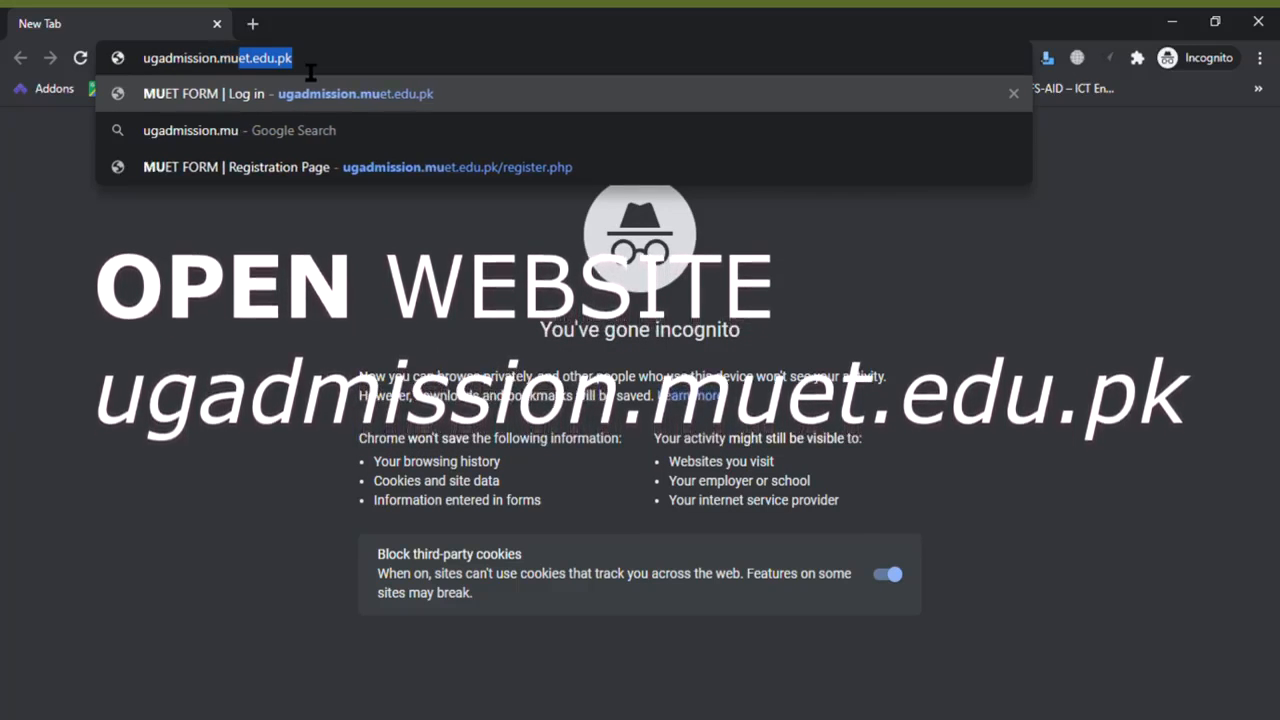
pyautogui.write('et.edu.pk')
pyautogui.press('Return')
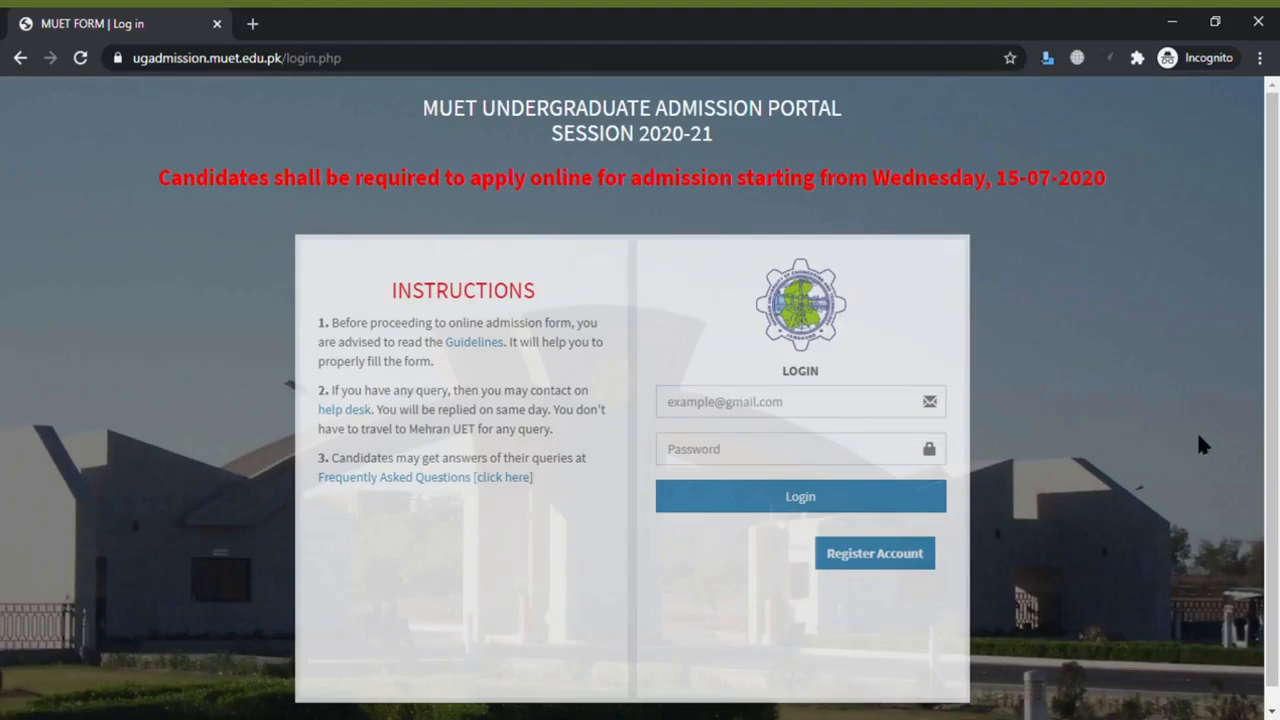
# - Open the registration form and enter the applicant's full name, father's name, e-mail and CNIC
pyautogui.click(871, 570)
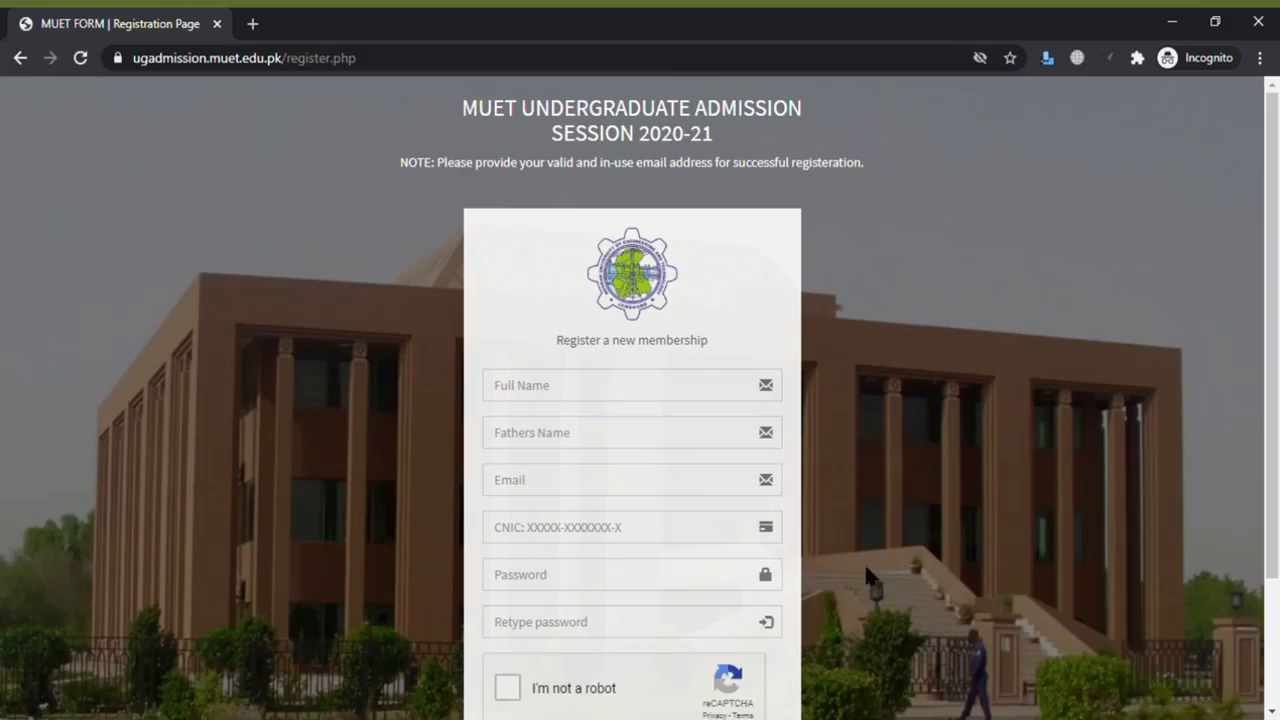
pyautogui.click(595, 391)
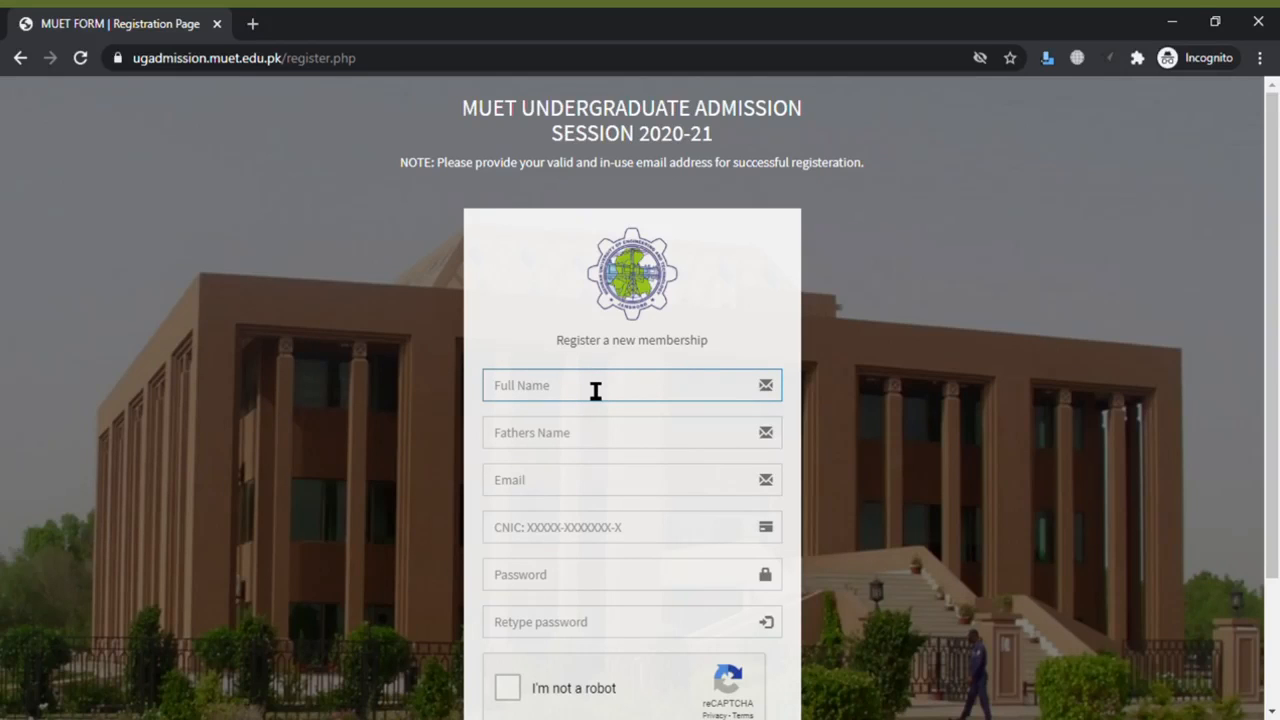
pyautogui.press('Tab')
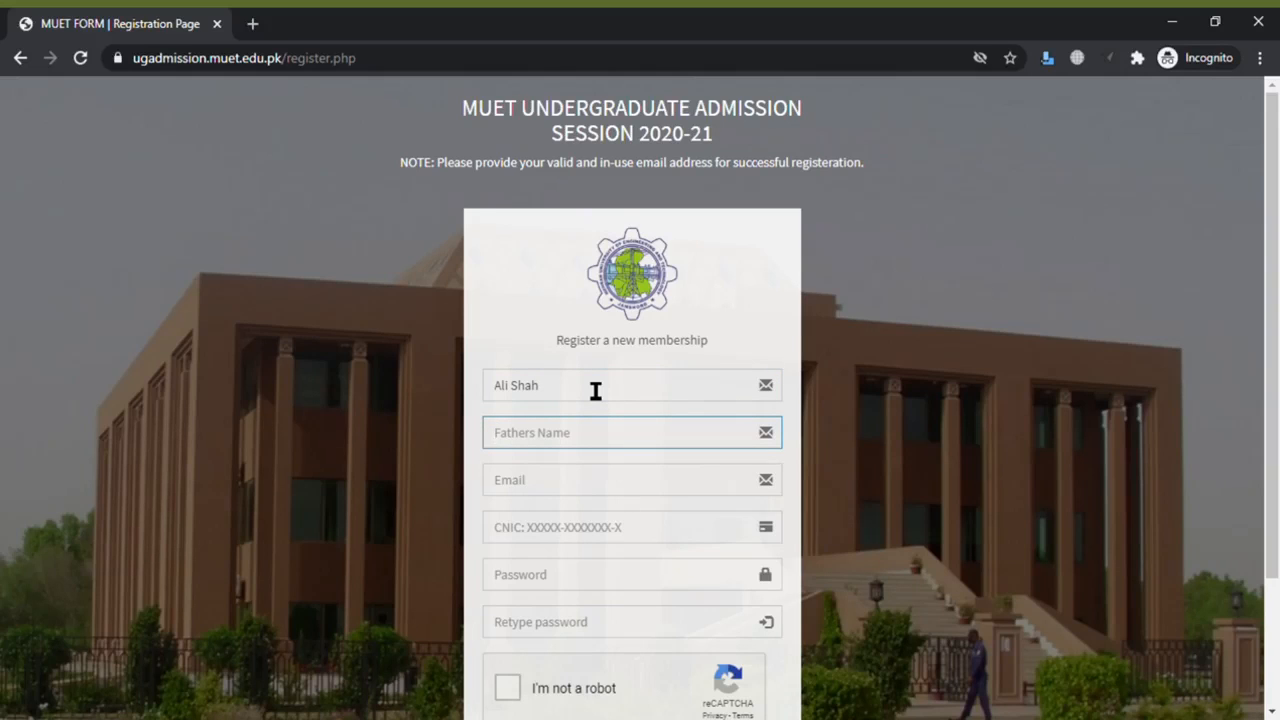
pyautogui.write('Aslam')
pyautogui.press('Tab')
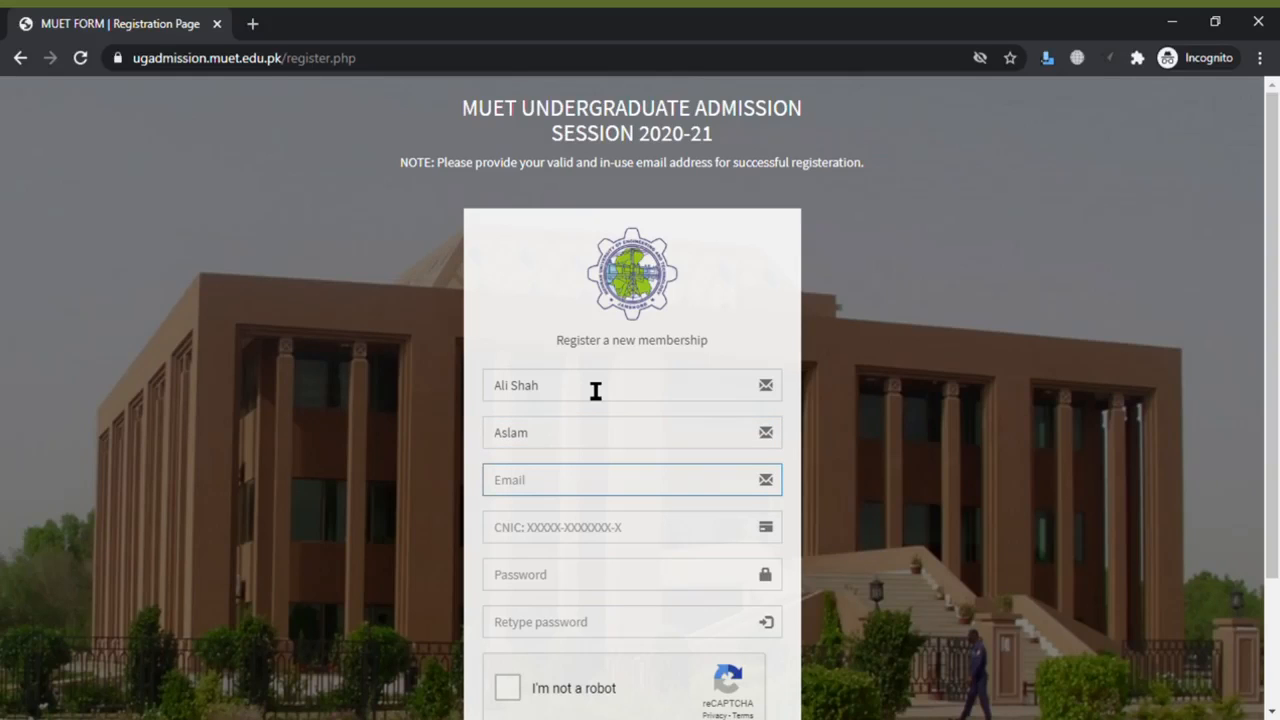
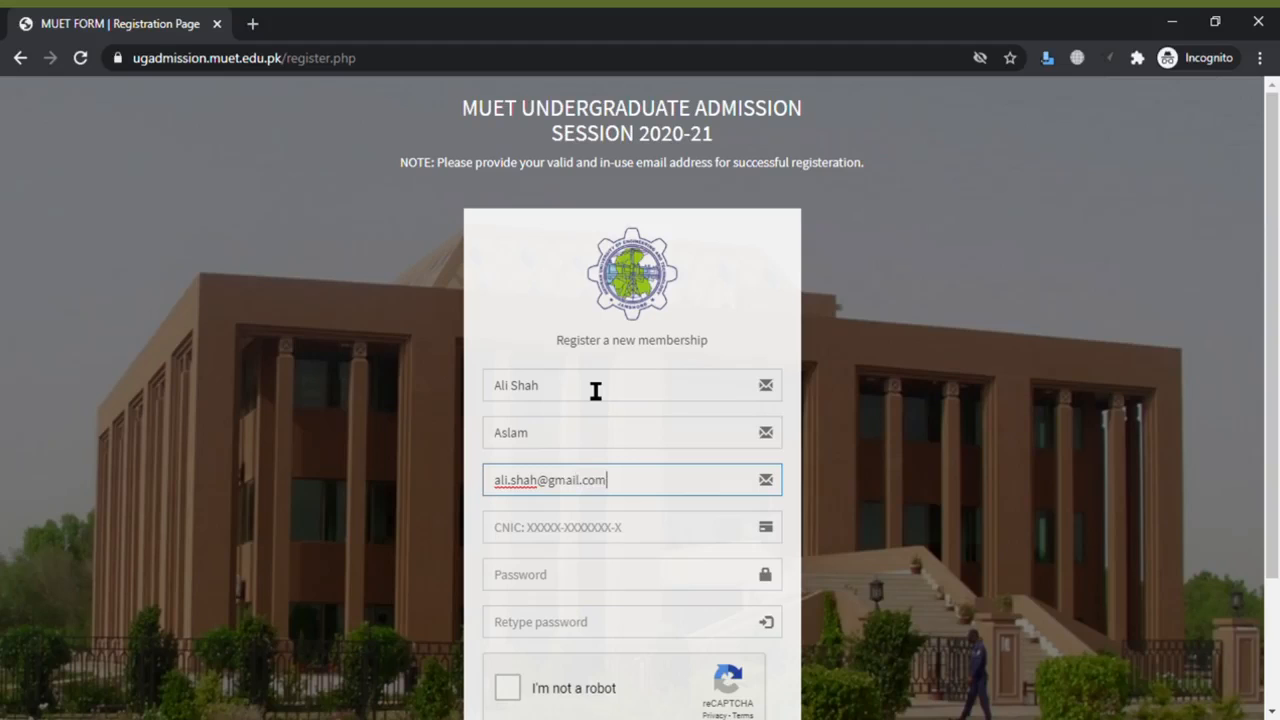
pyautogui.press('Tab')
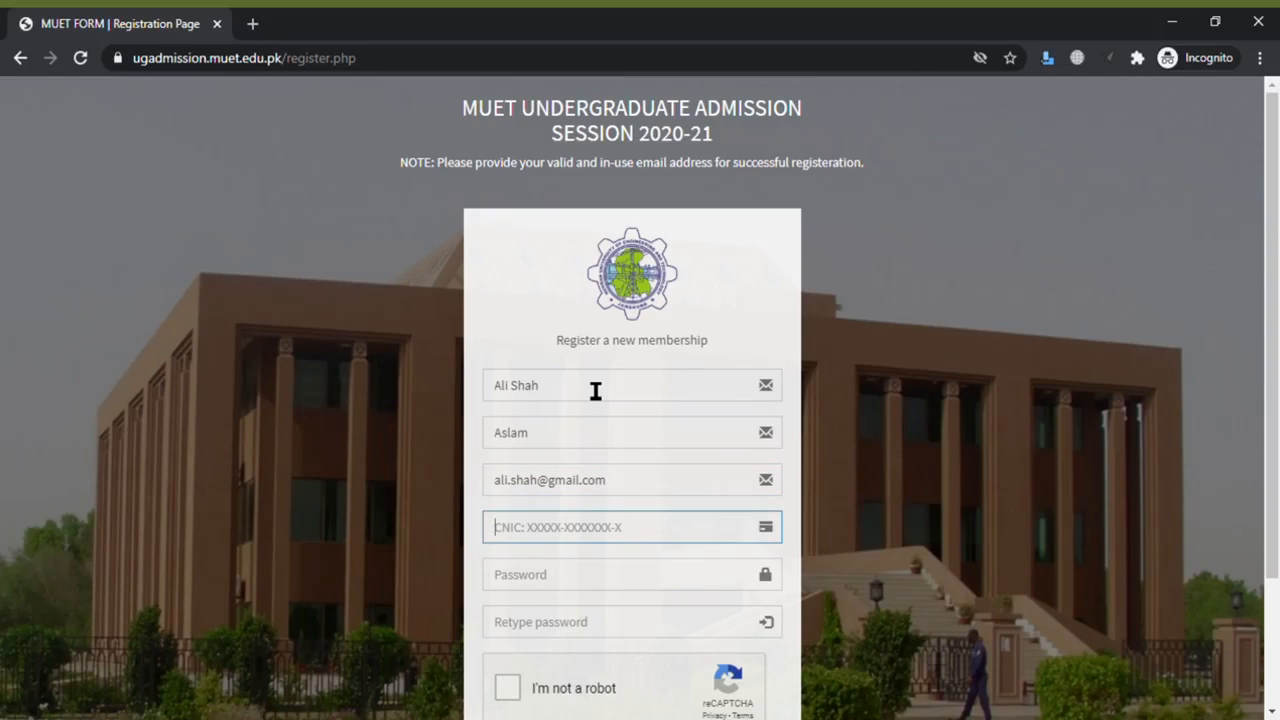
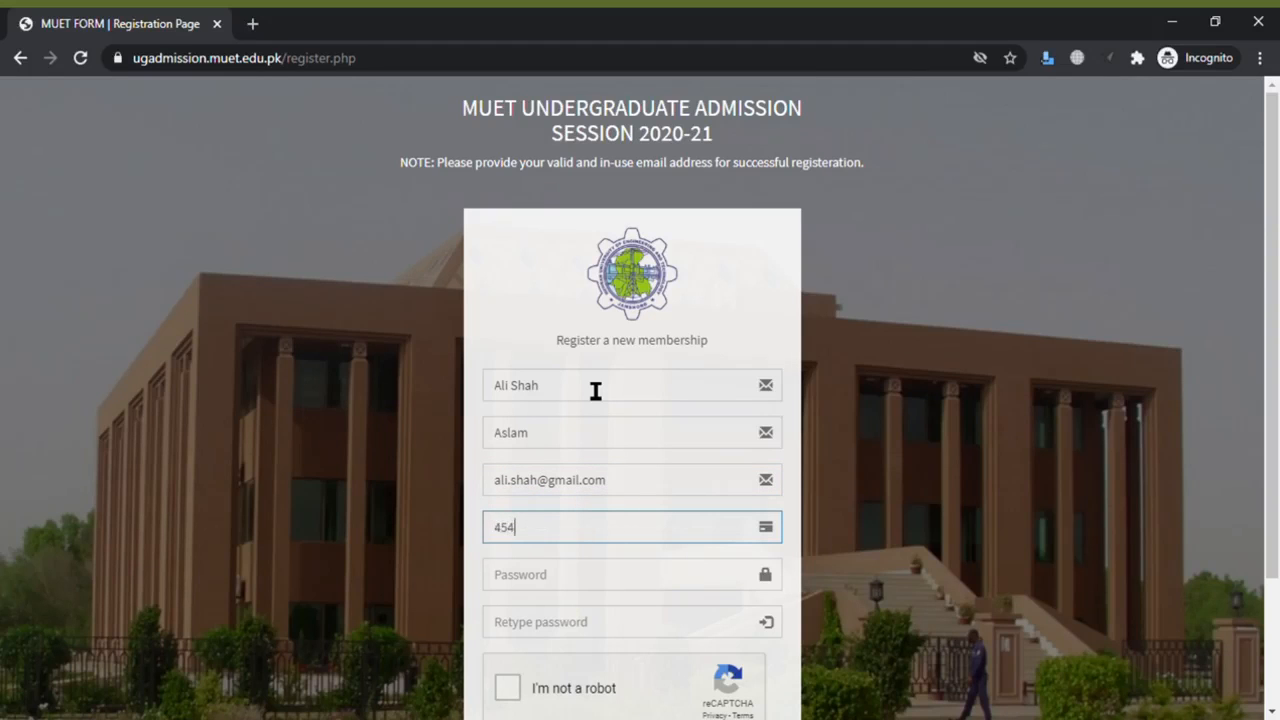
# - Enter the account password and retype it so both password fields match
pyautogui.press('Tab')
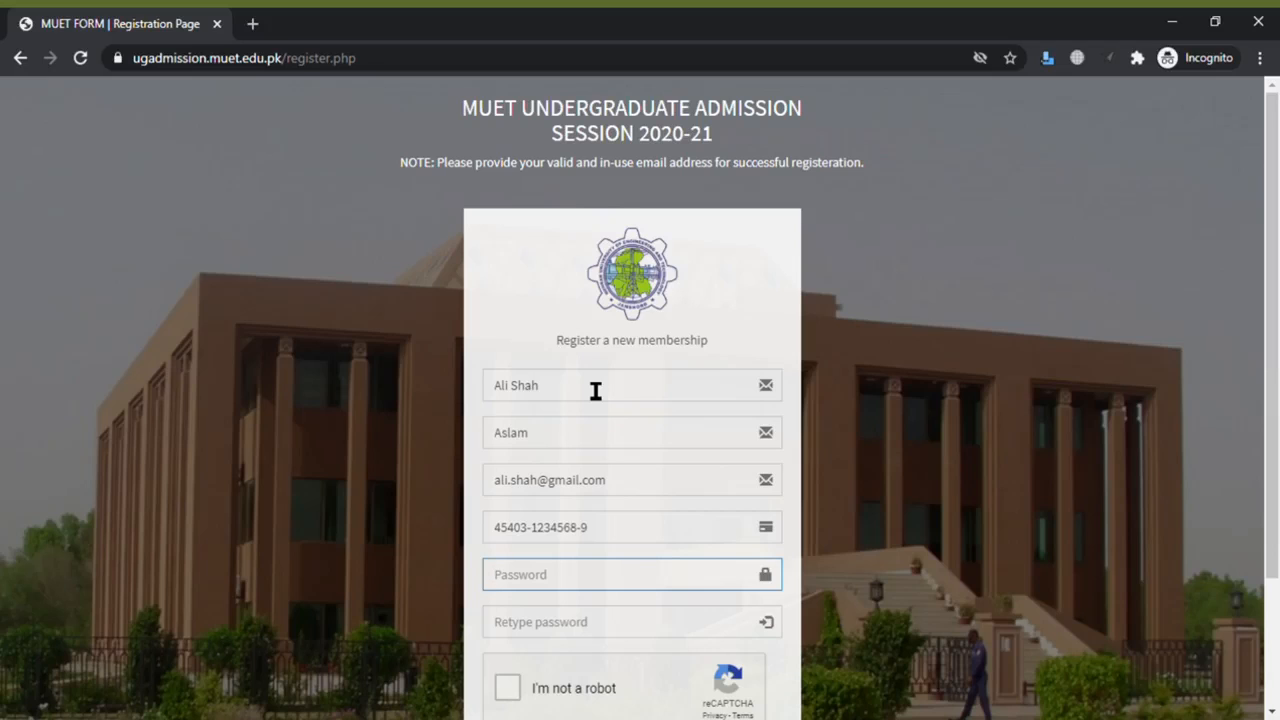
pyautogui.write('12345678')
pyautogui.press('Tab')
pyautogui.write('123456')
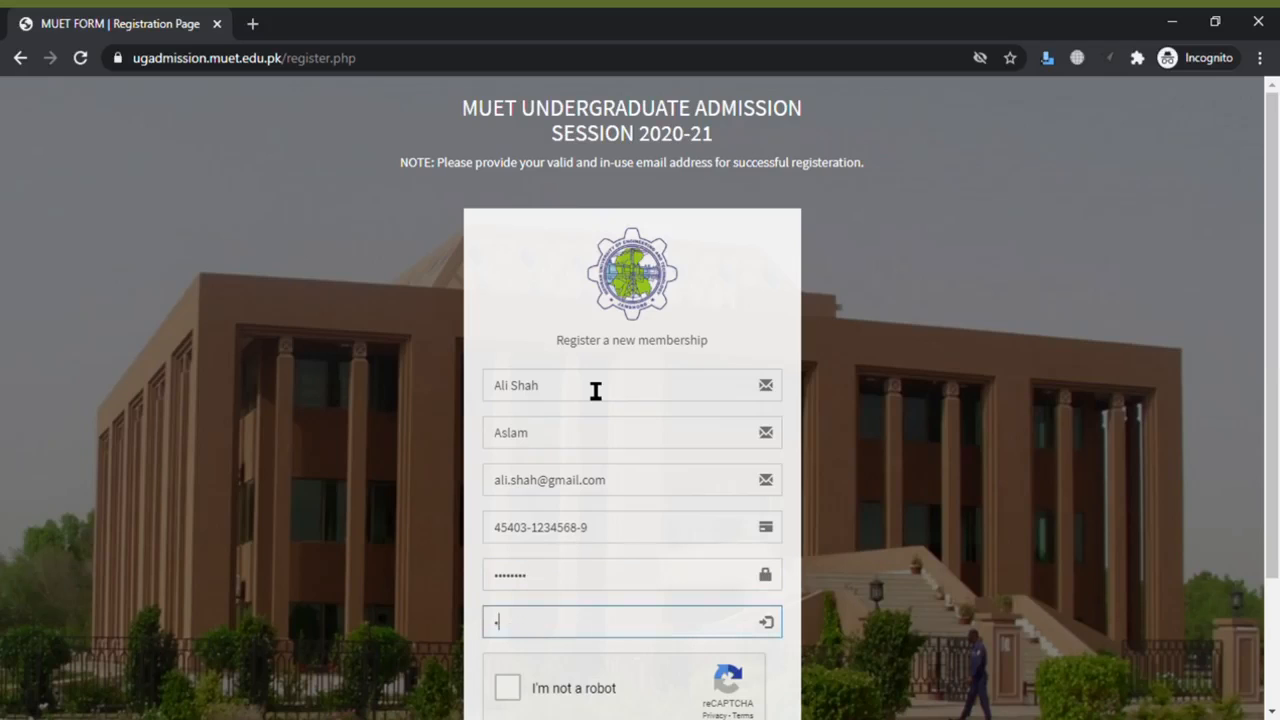
pyautogui.press('BackSpace')
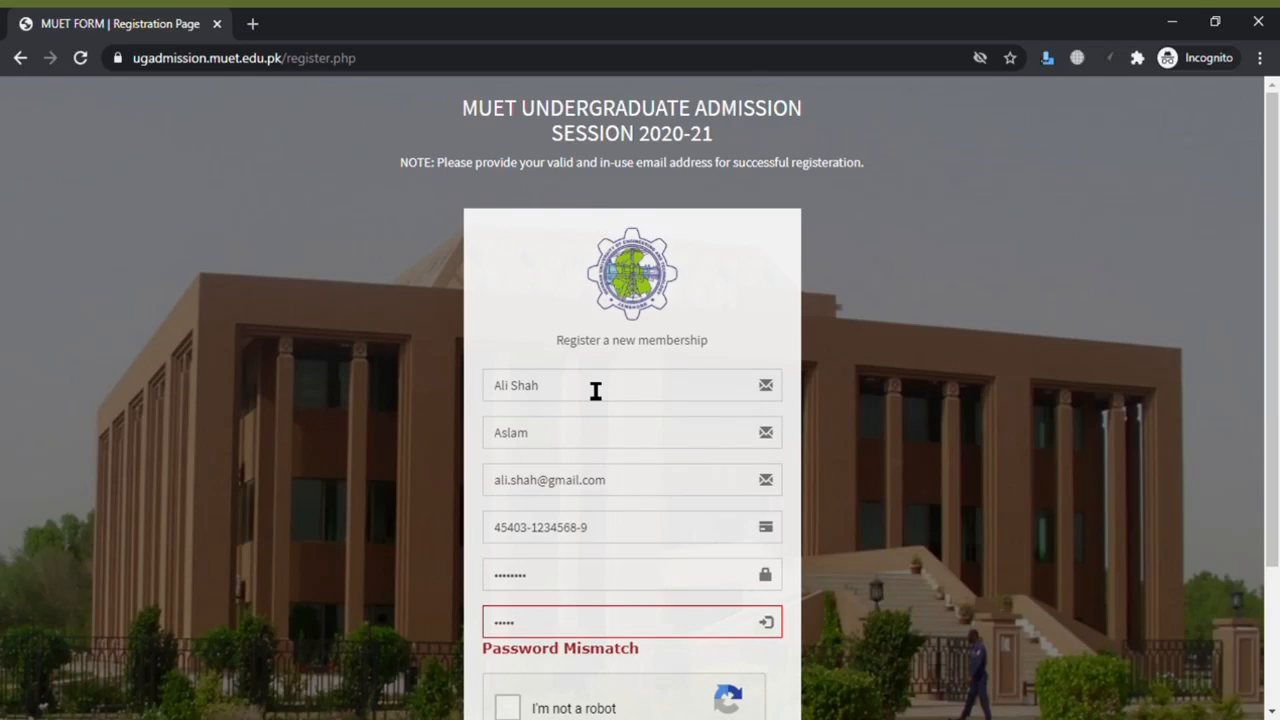
pyautogui.write('678')
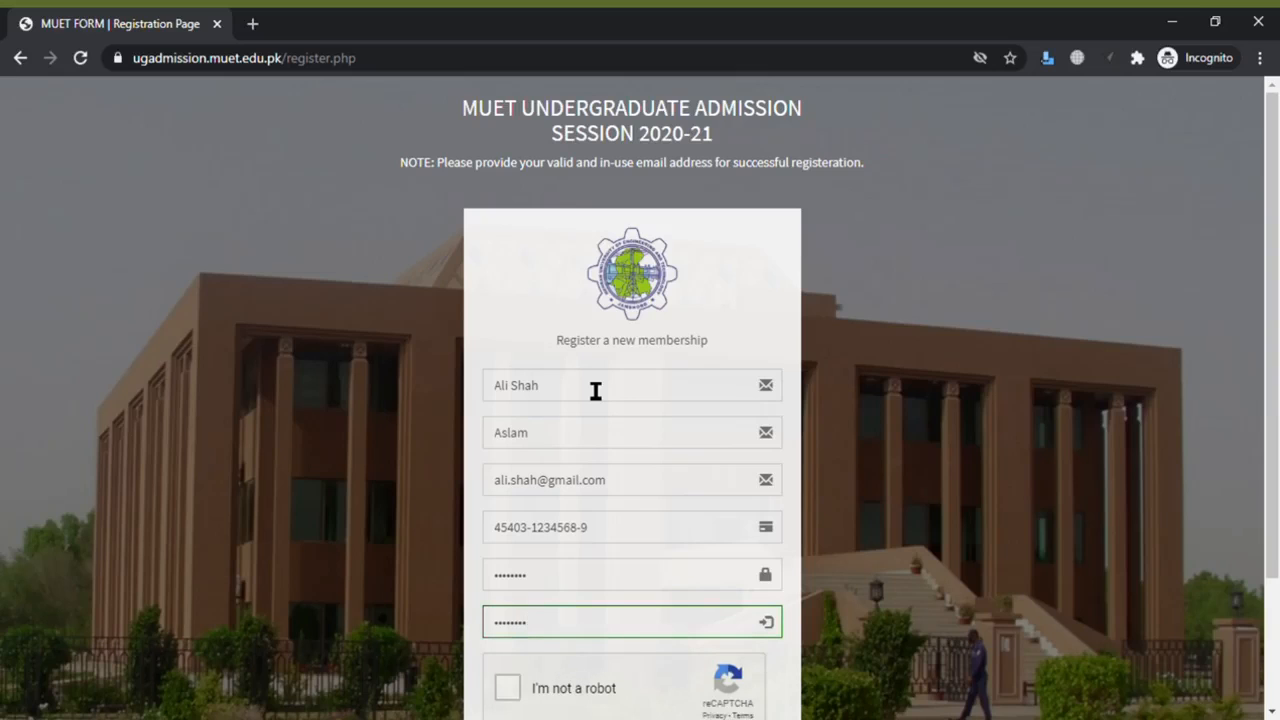
# - Pass the reCAPTCHA by selecting the three traffic-light tiles, then submit the registration
pyautogui.click(506, 690)
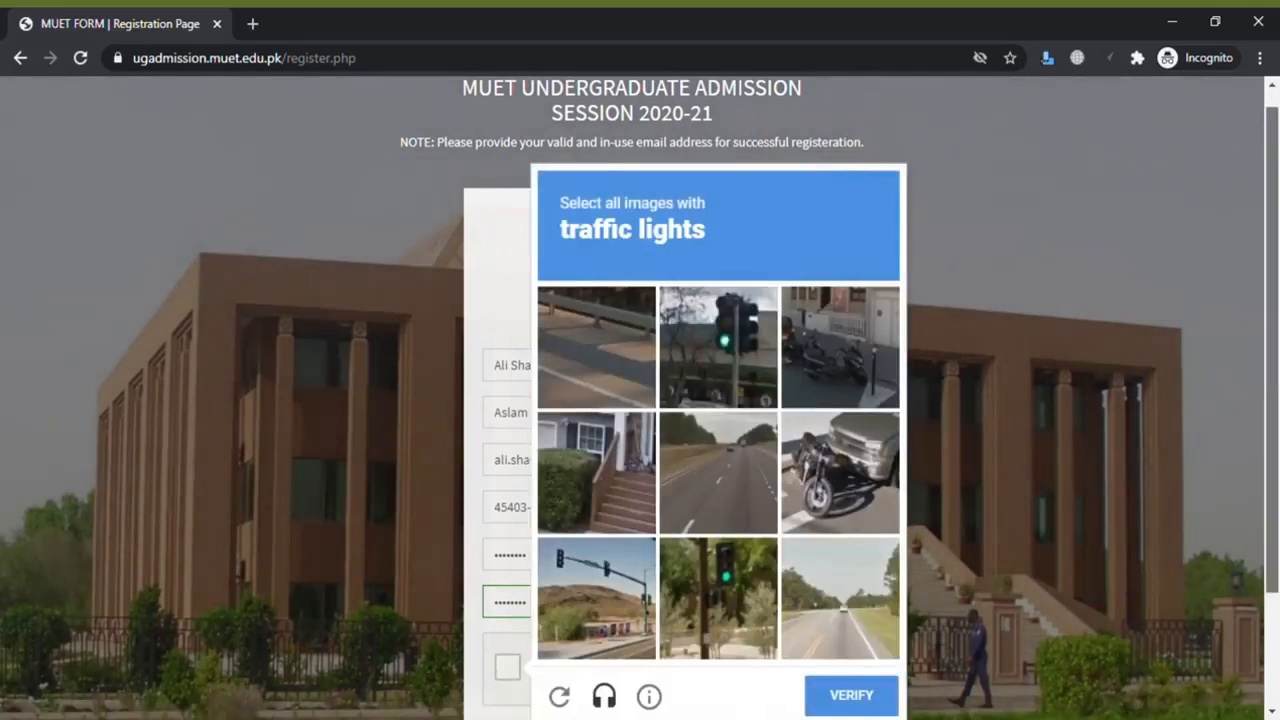
pyautogui.moveTo(1275, 344); pyautogui.dragTo(1277, 384)
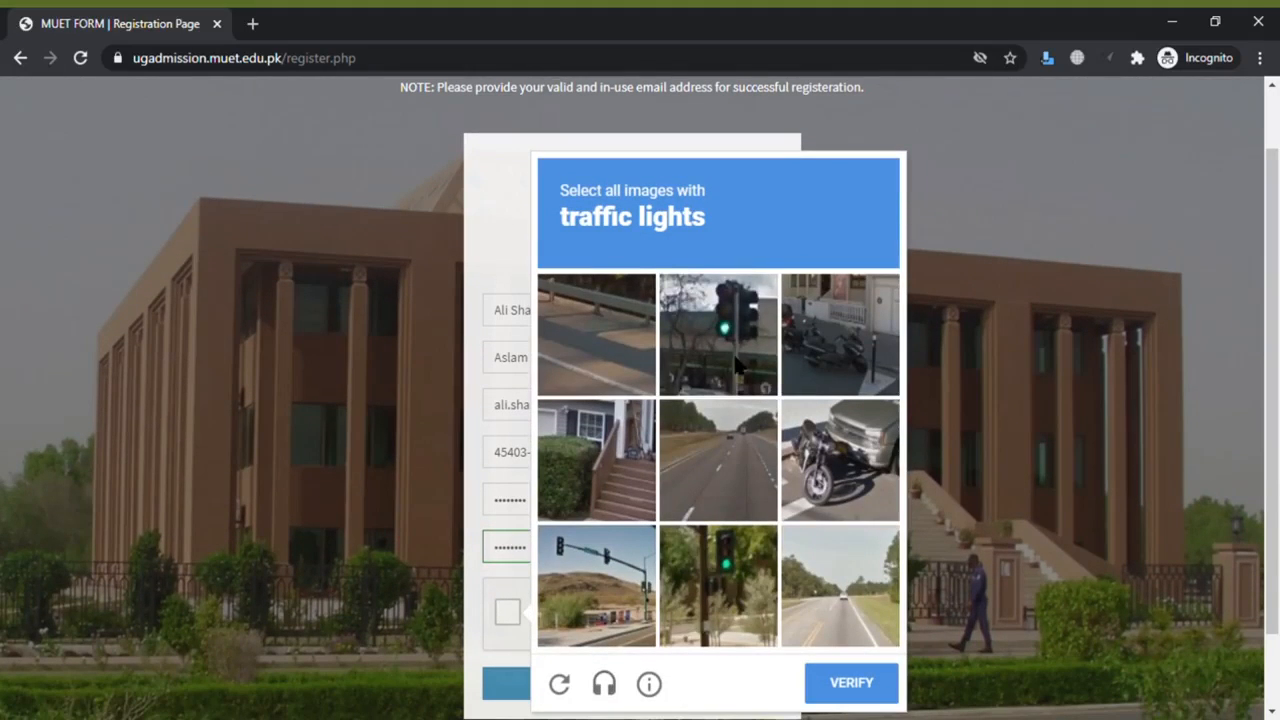
pyautogui.click(740, 365)
pyautogui.click(716, 570)
pyautogui.click(614, 594)
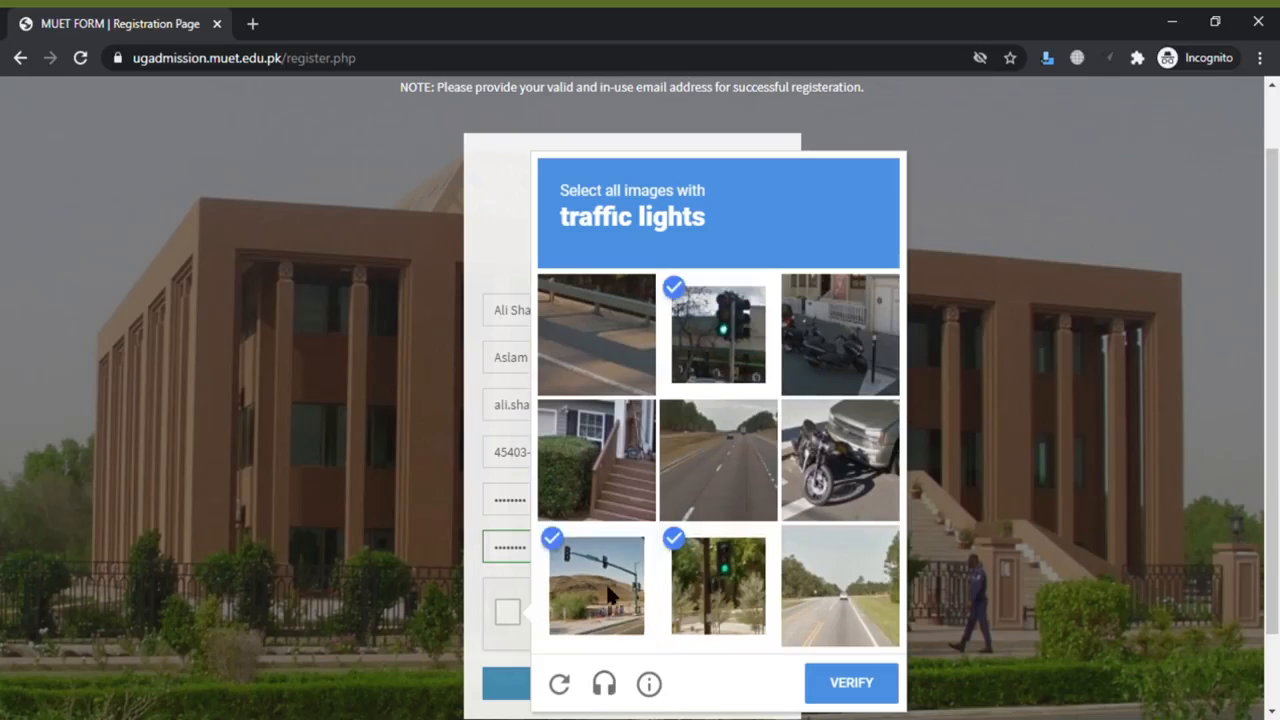
pyautogui.click(853, 688)
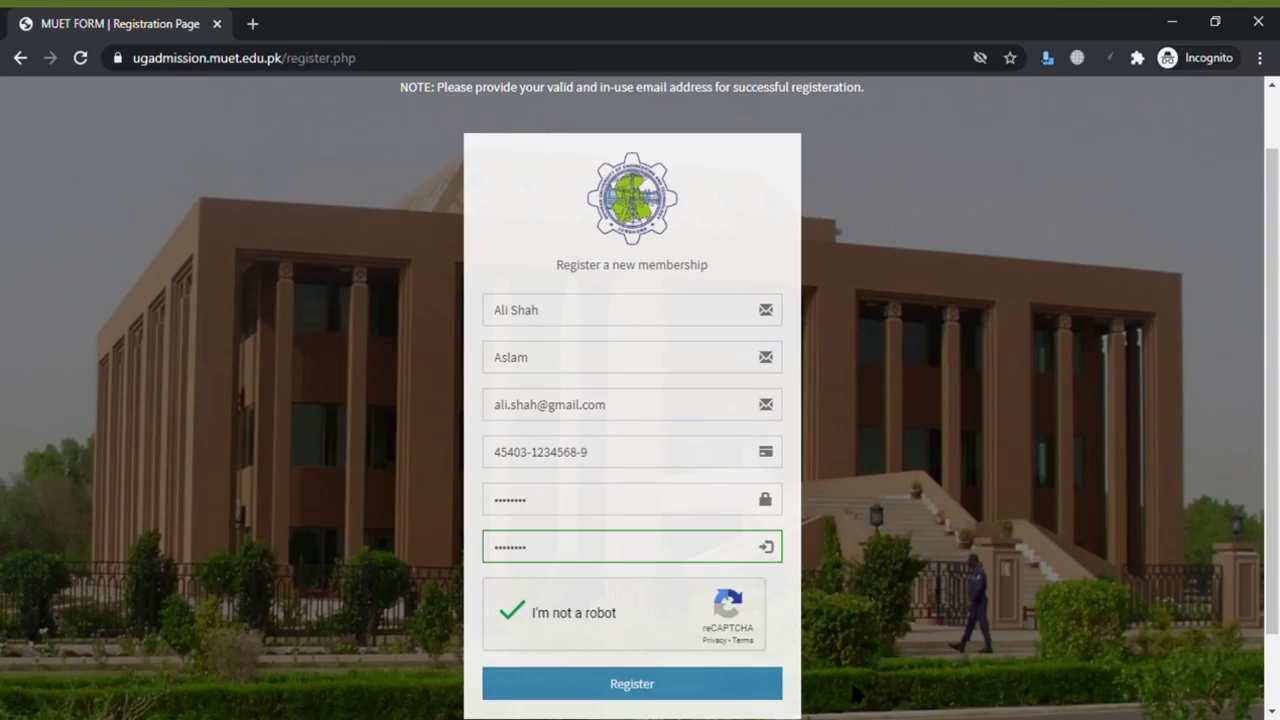
pyautogui.click(706, 697)
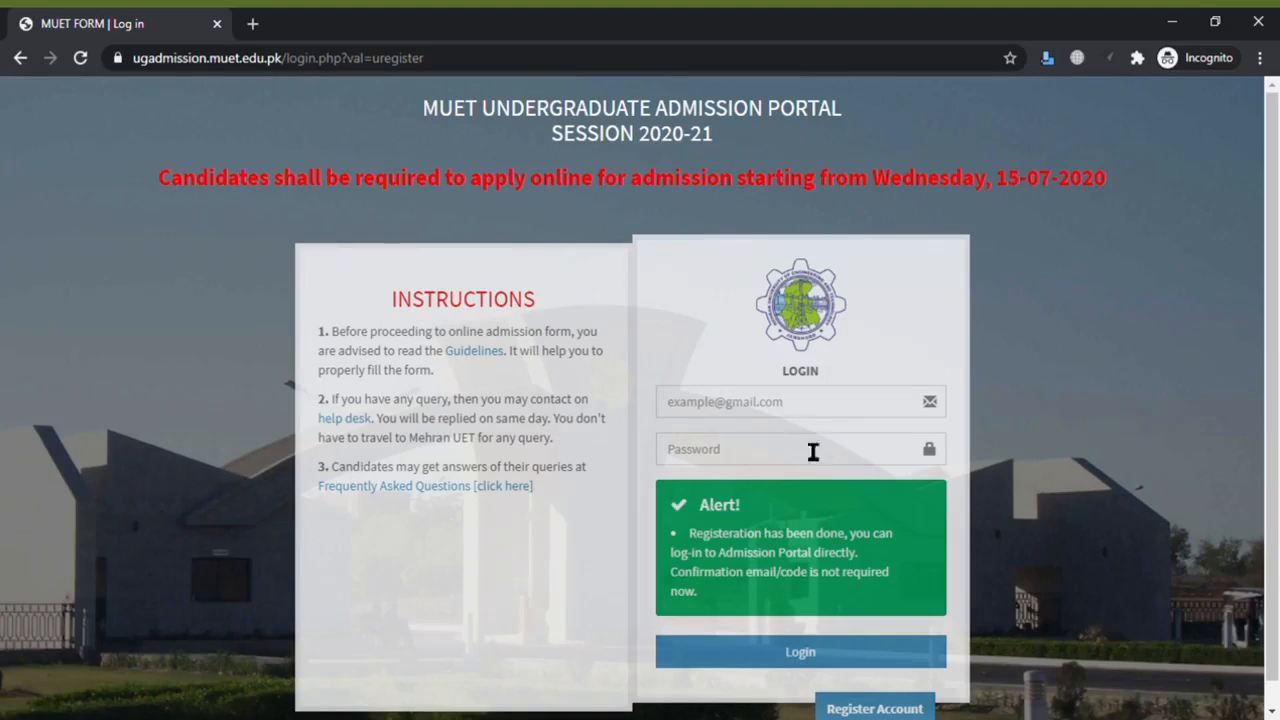
# - Log in with the newly registered e-mail and password
pyautogui.click(803, 412)
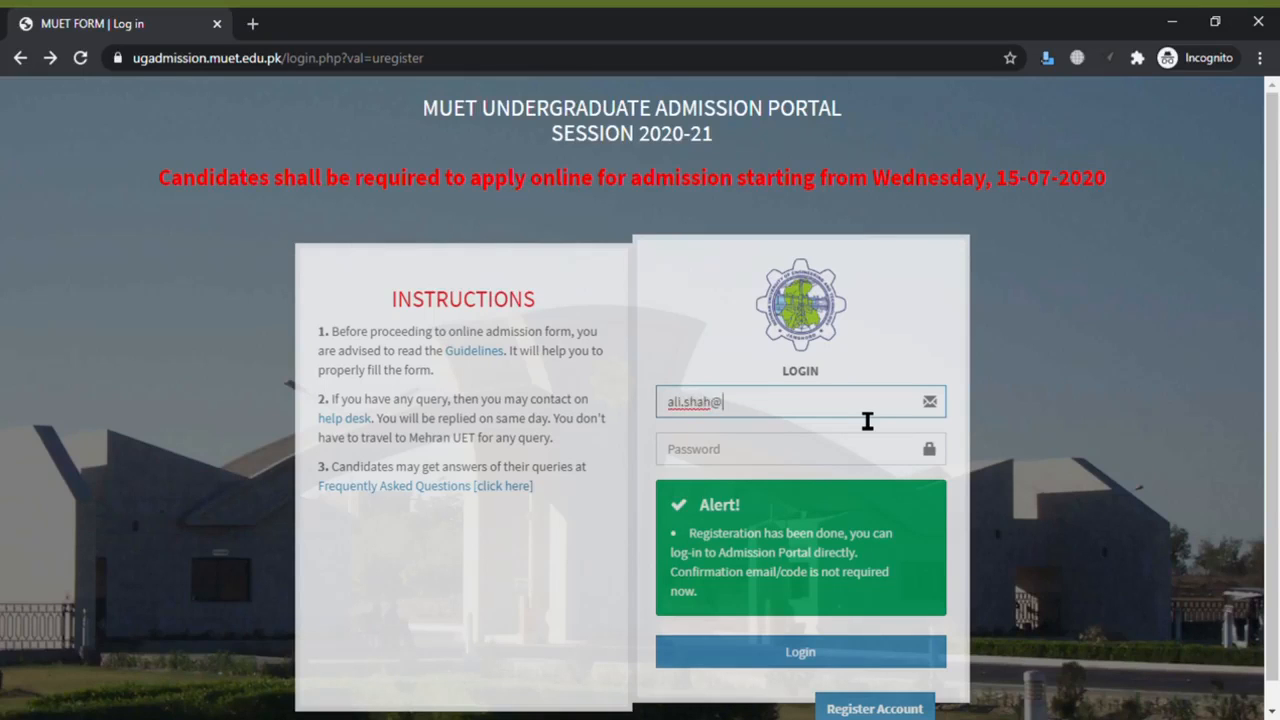
pyautogui.press('Tab')
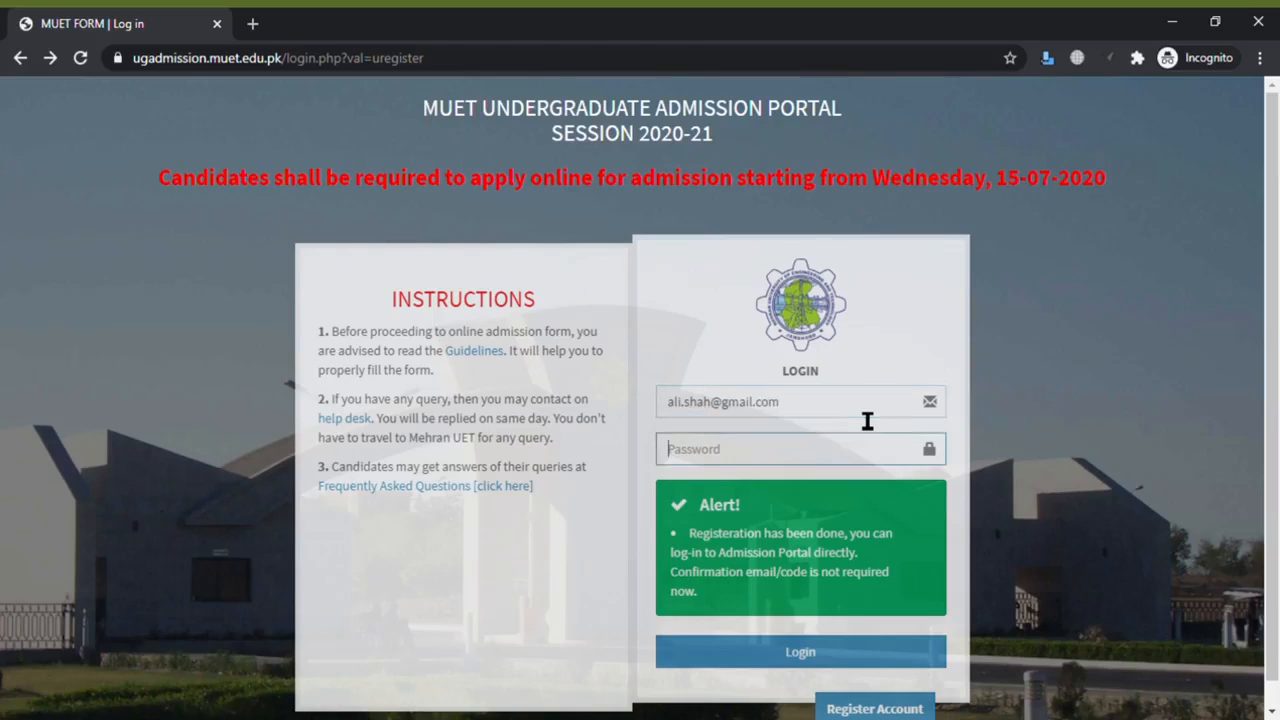
pyautogui.write('********')
pyautogui.click(908, 652)
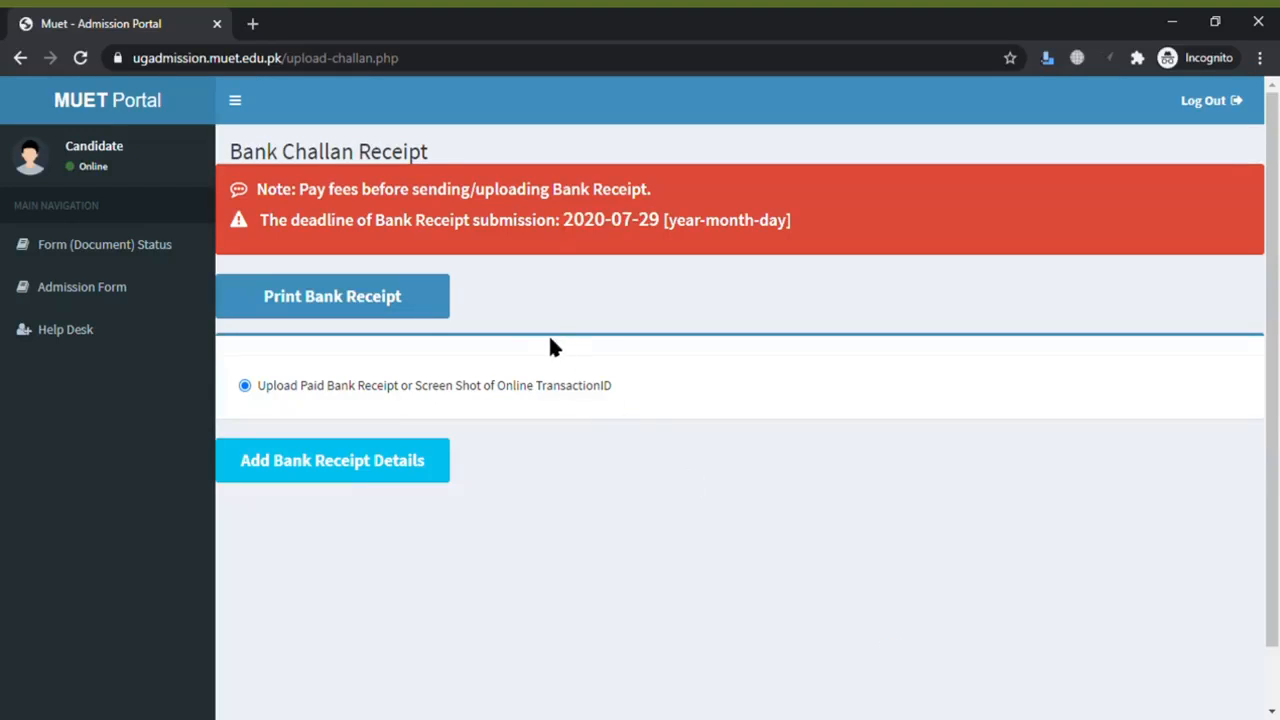
# - Generate the Rs. 3,000 HBL bank challan slips and bring up their print view
pyautogui.click(427, 314)
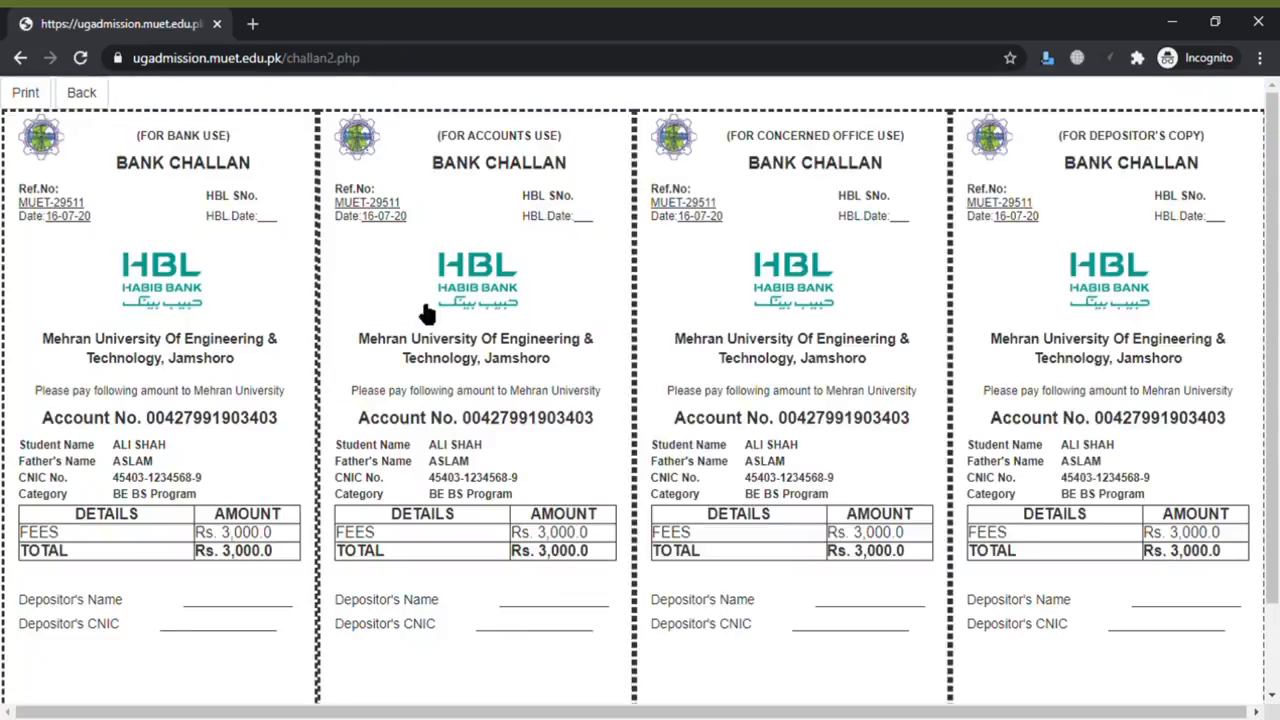
pyautogui.click(32, 97)
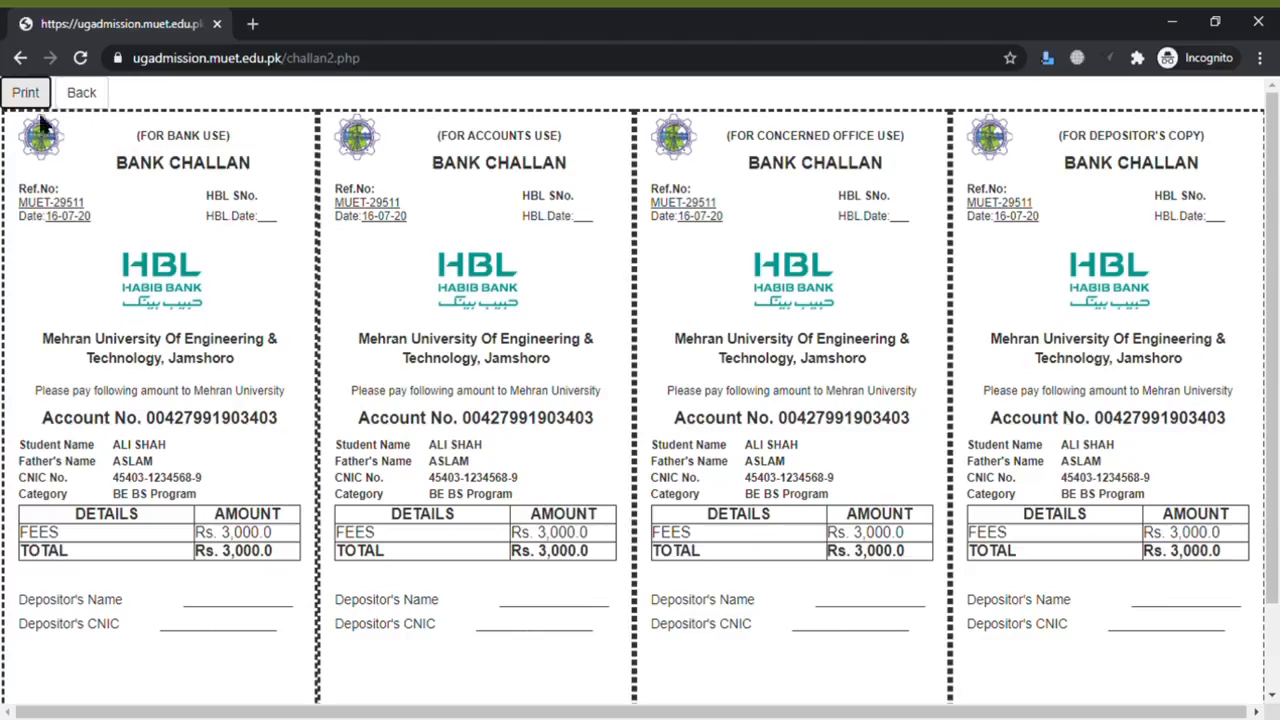
# - Save the four-copy challan slips as a PDF
pyautogui.click(33, 99)
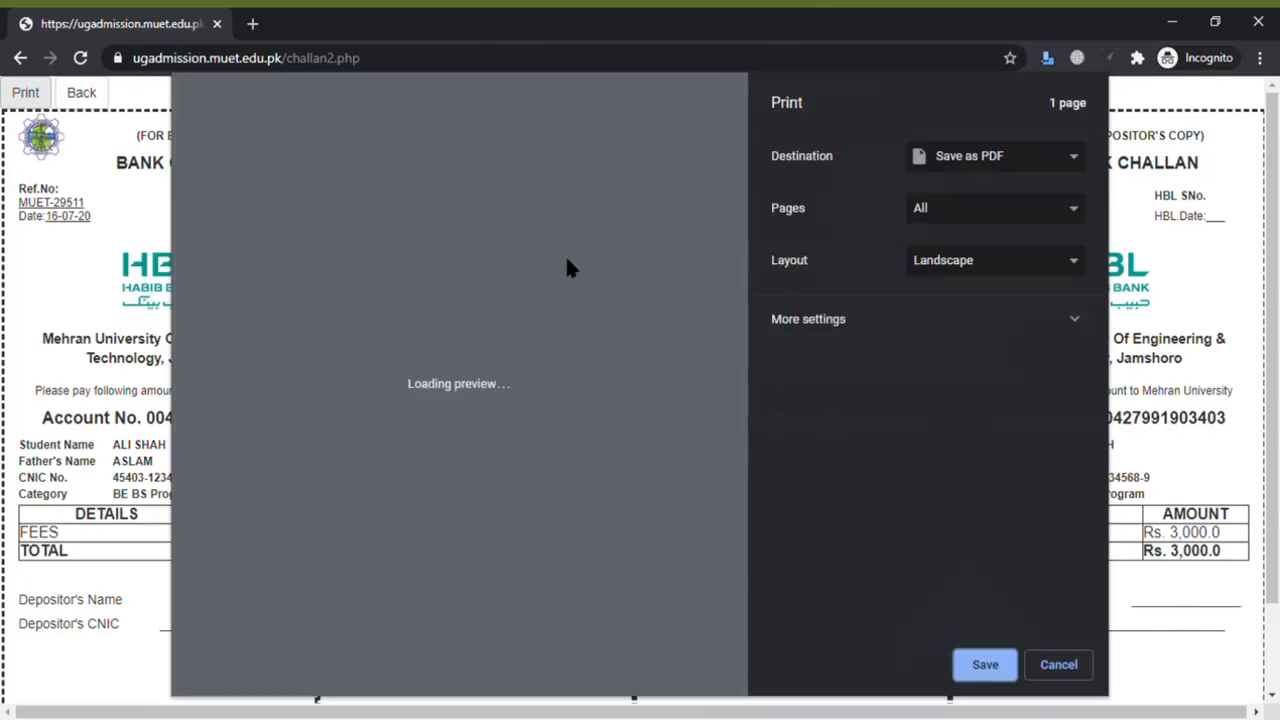
pyautogui.click(980, 664)
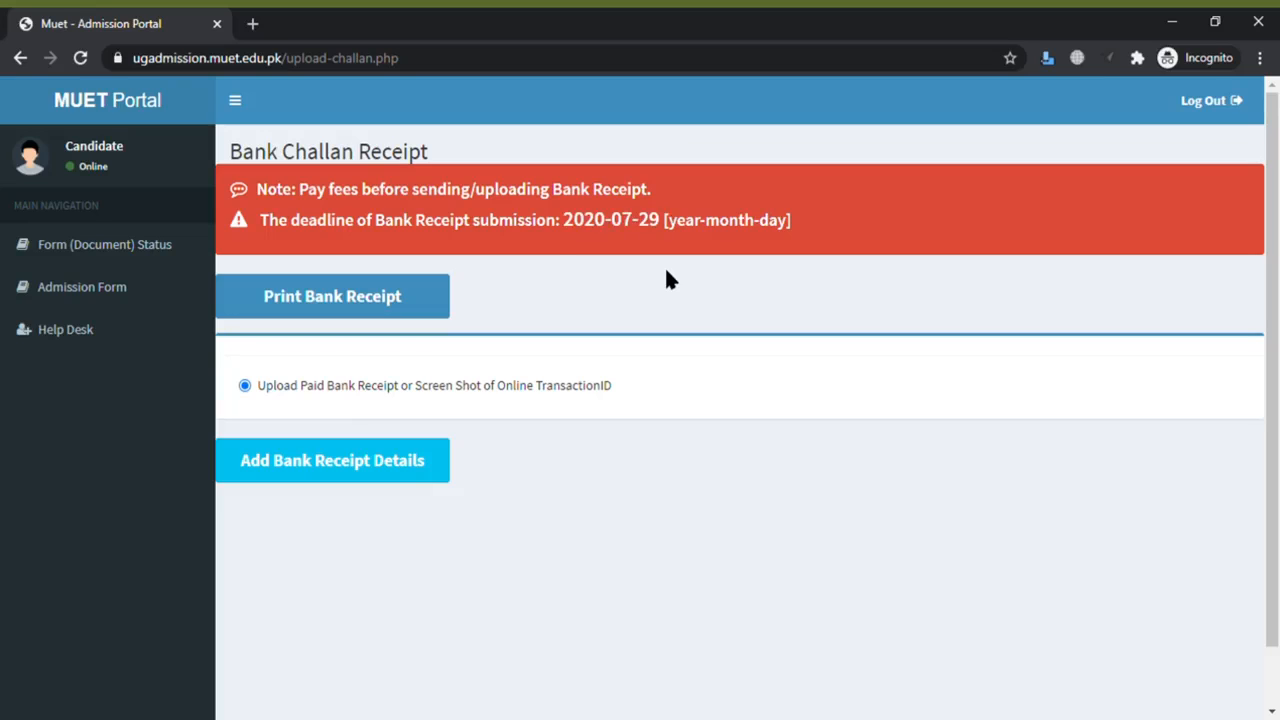
# - Enter branch HBL Hyderabad and payment date 12/07/2020 in the bank receipt details form
pyautogui.click(405, 472)
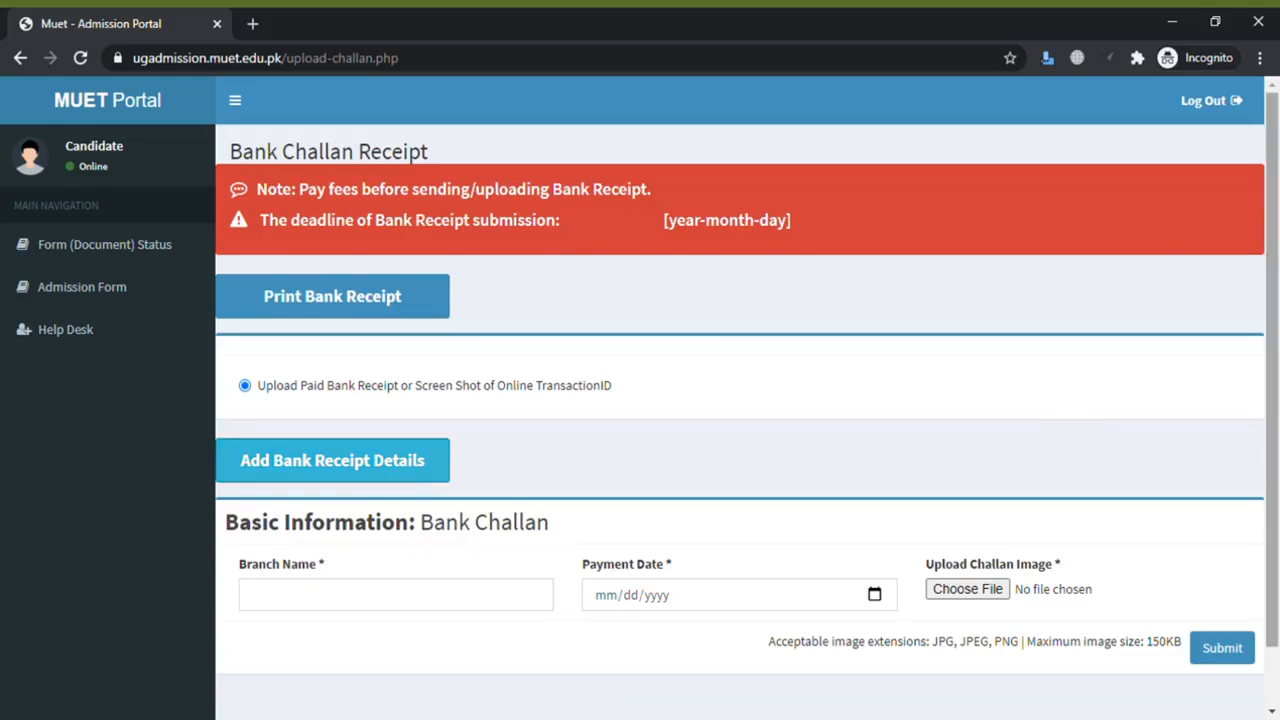
pyautogui.scroll(-1, 477, 466)
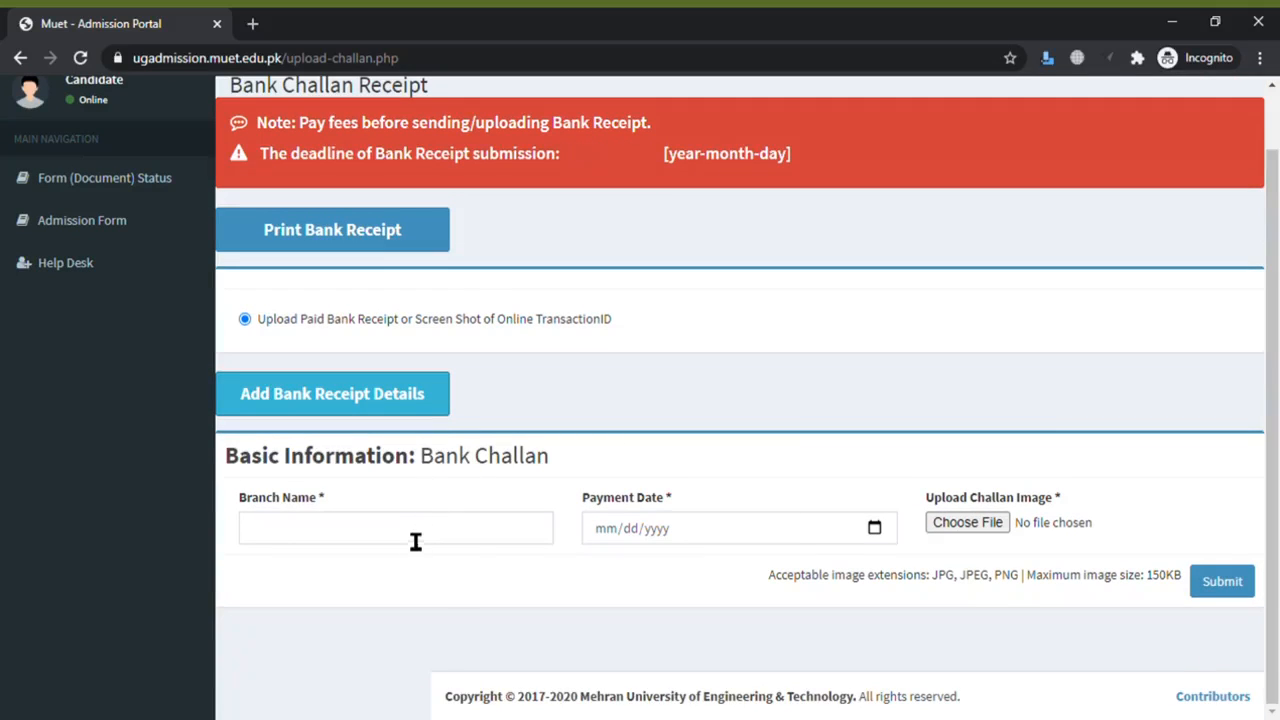
pyautogui.click(411, 540)
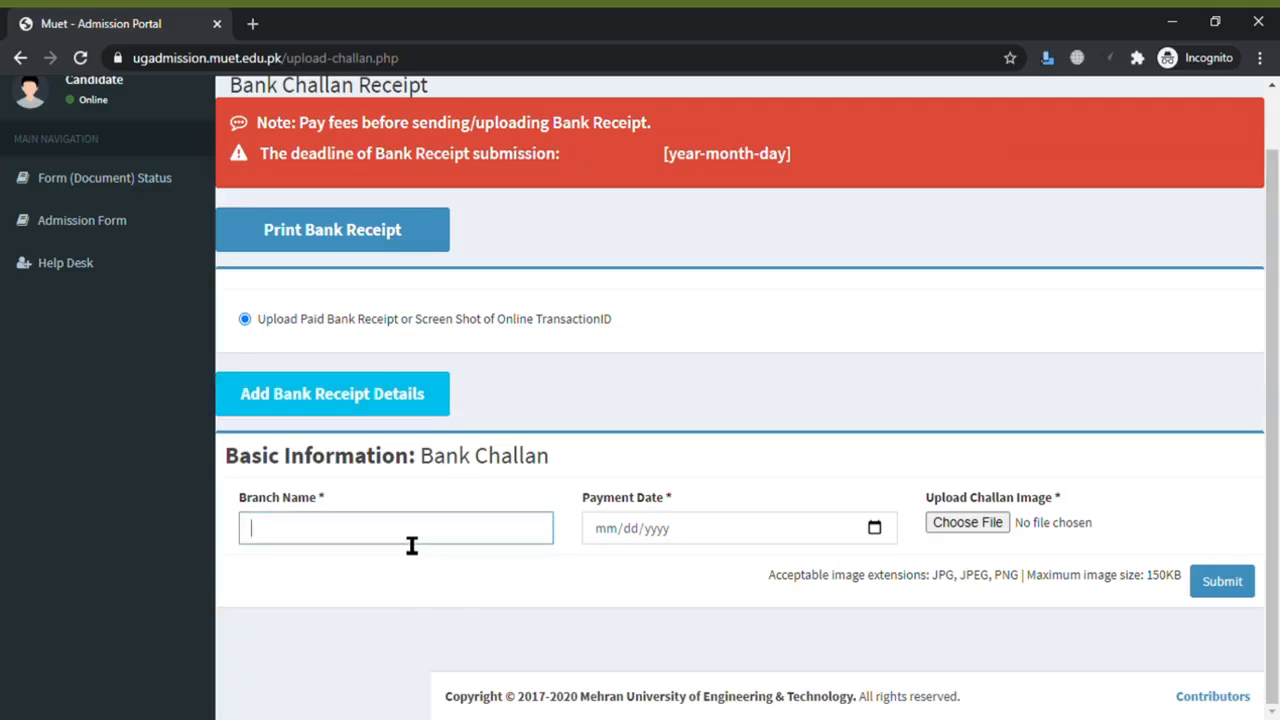
pyautogui.write('HBL Hyderabad')
pyautogui.click(601, 530)
pyautogui.write('12/0')
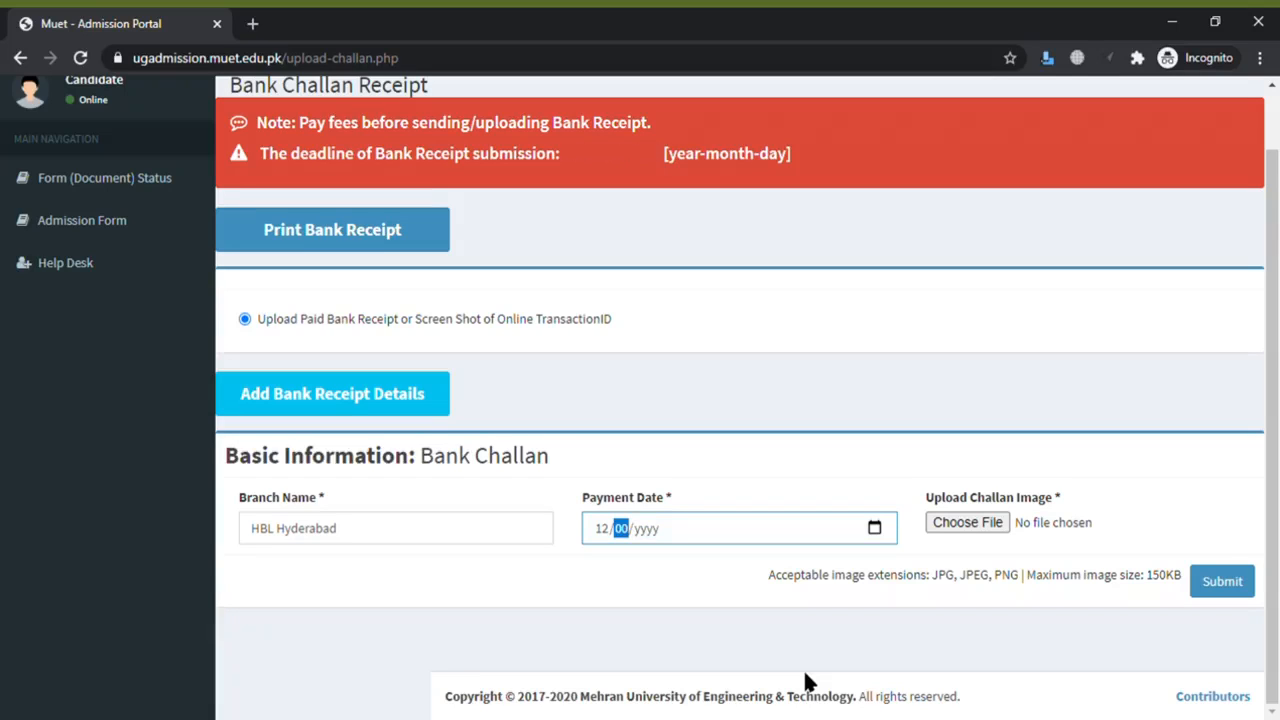
pyautogui.write('7/2020')
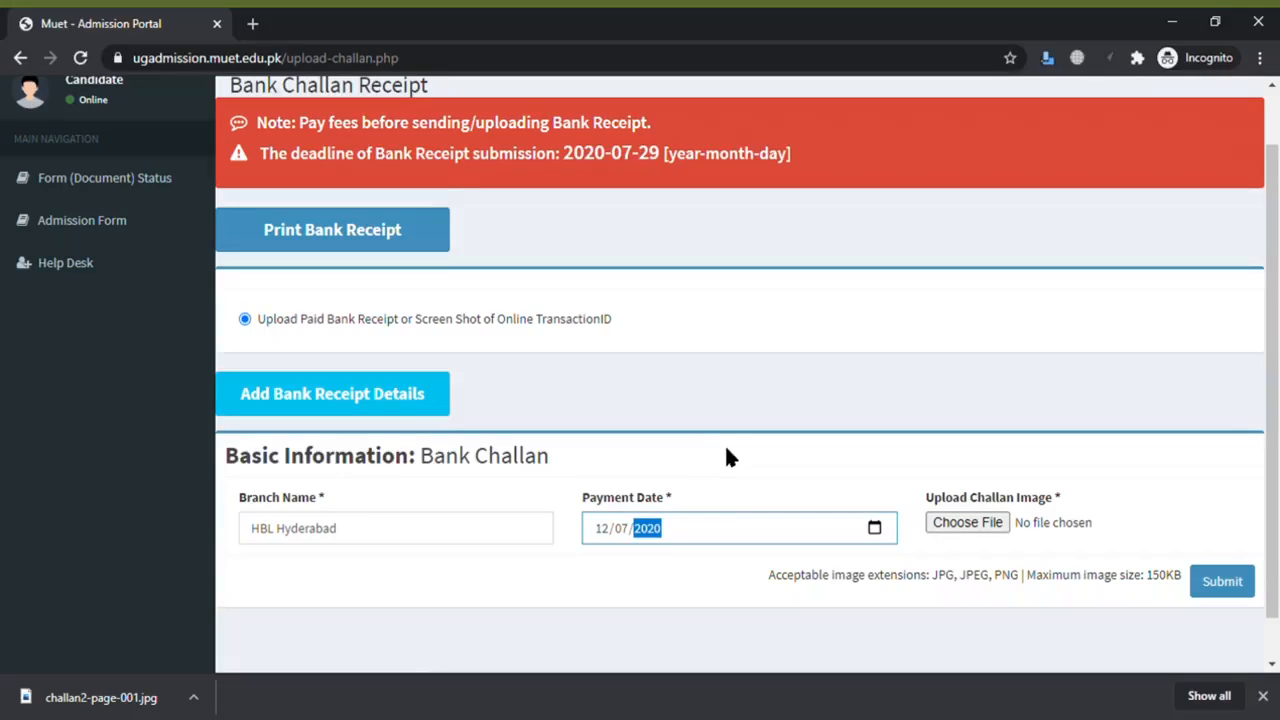
pyautogui.click(979, 530)
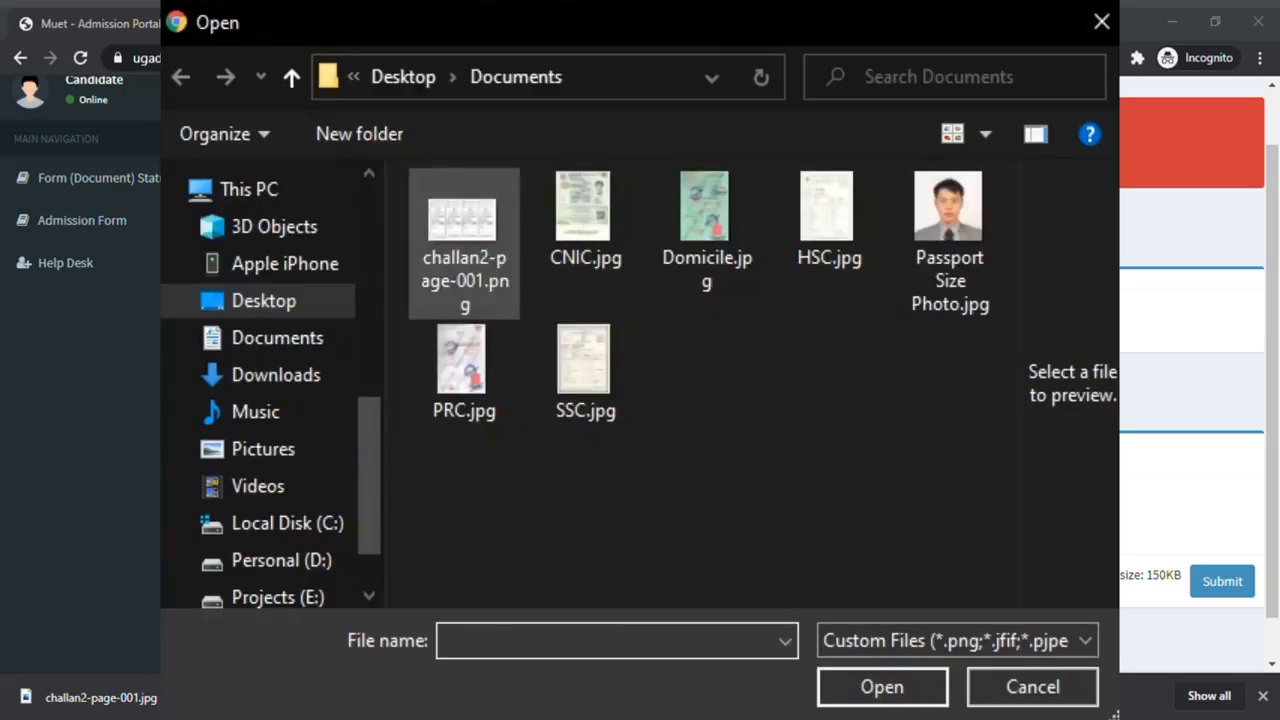
# - Try attaching challan2-page-001, dismiss the over-150KB rejection, and enter 'photo size reduce' in a new tab
pyautogui.click(464, 244)
pyautogui.doubleClick(464, 244)
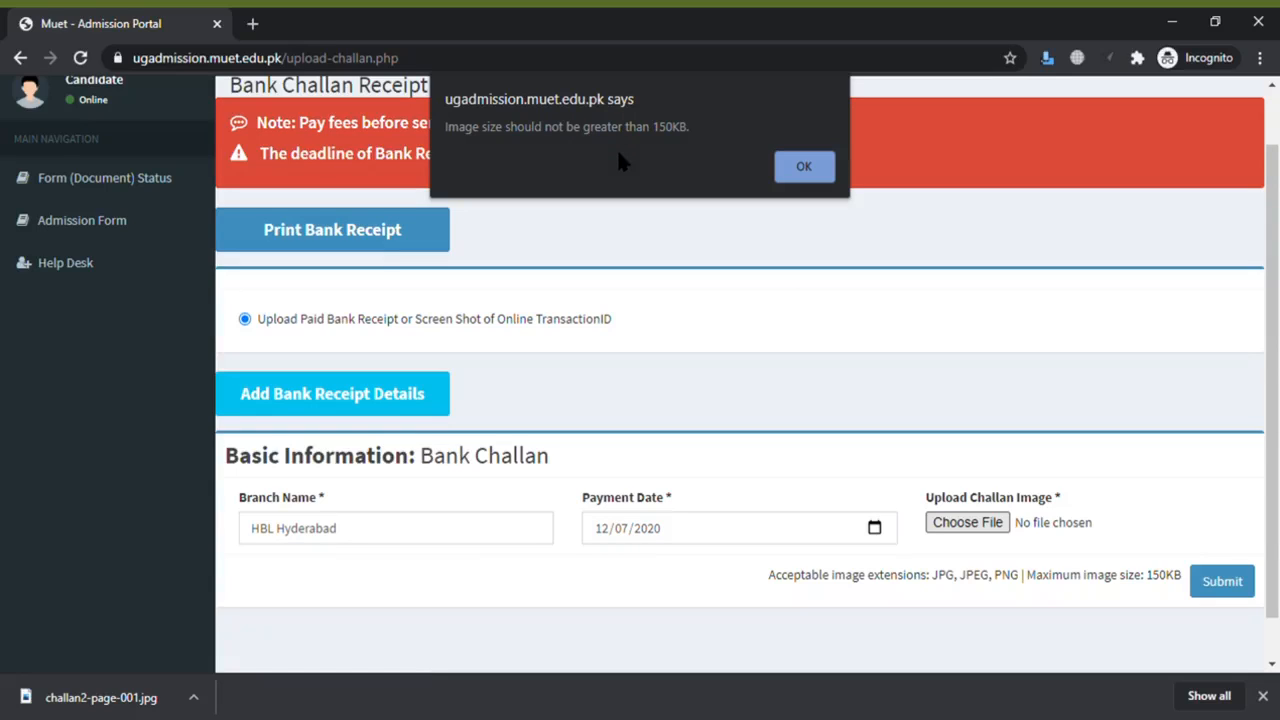
pyautogui.click(790, 162)
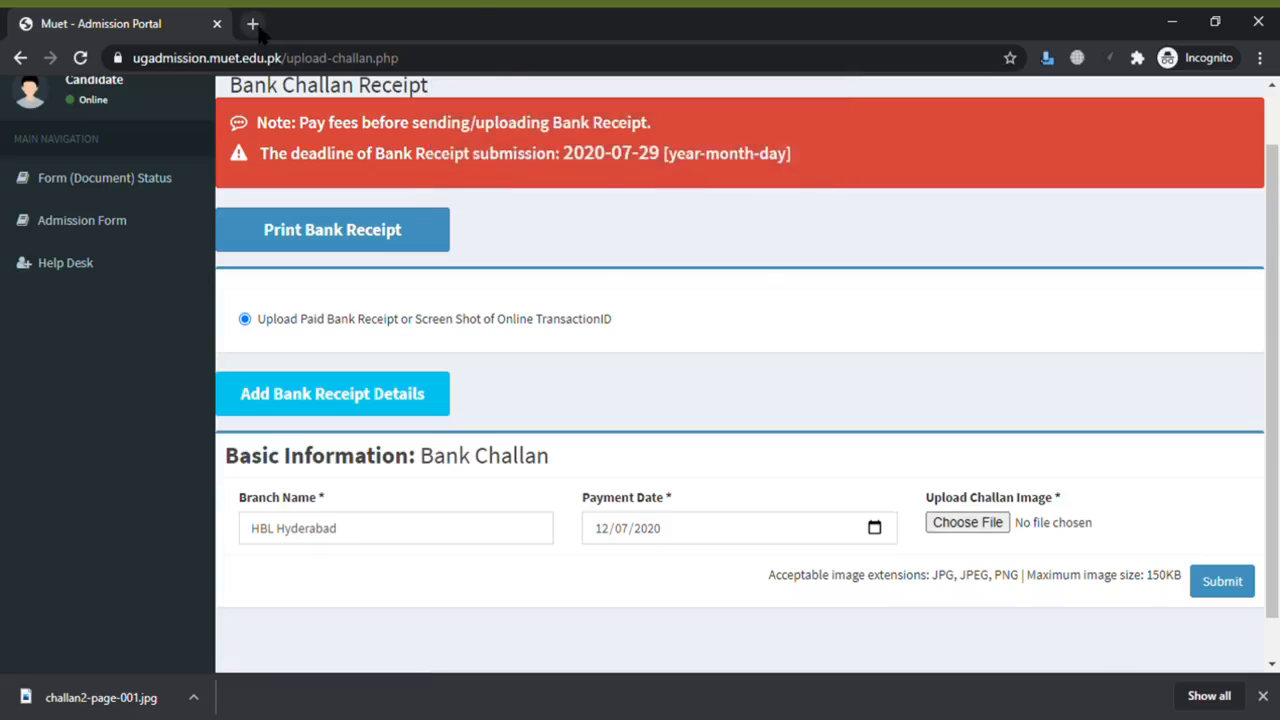
pyautogui.click(258, 32)
pyautogui.write('photo size reduc')
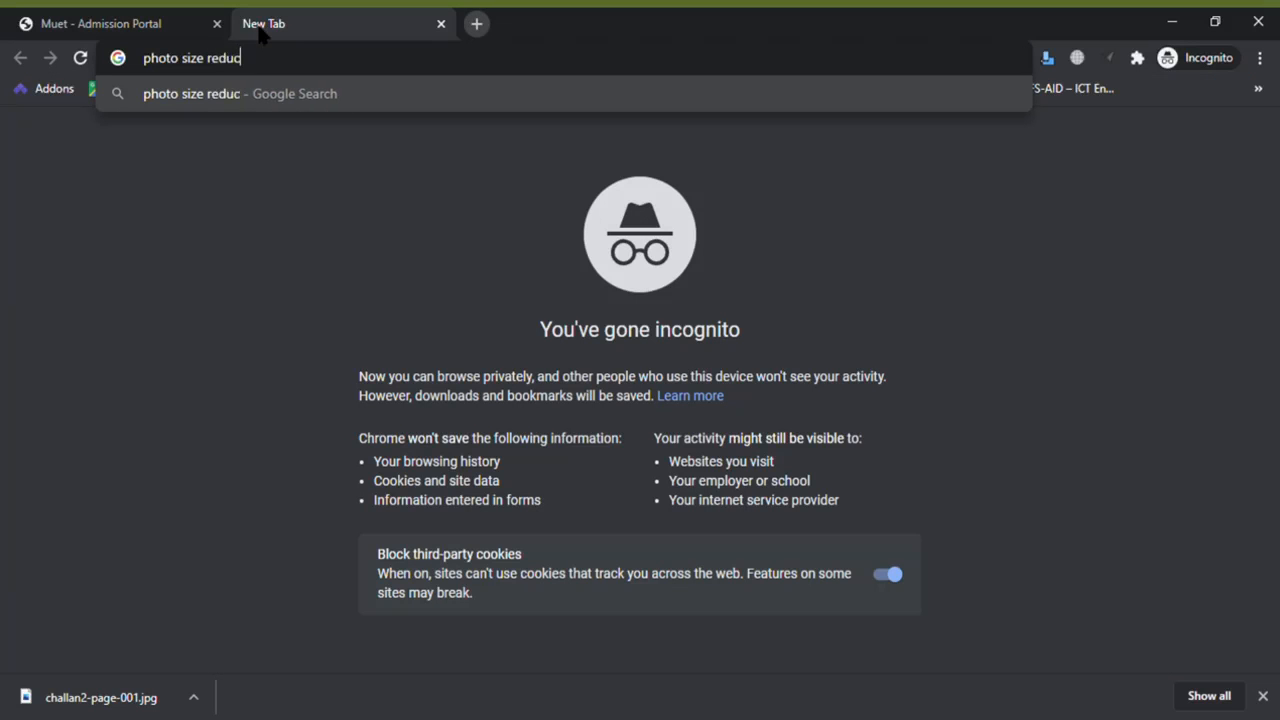
pyautogui.write('e')
# - Search for 'photo size reduce' and open the reduceimages.com result
pyautogui.press('Return')
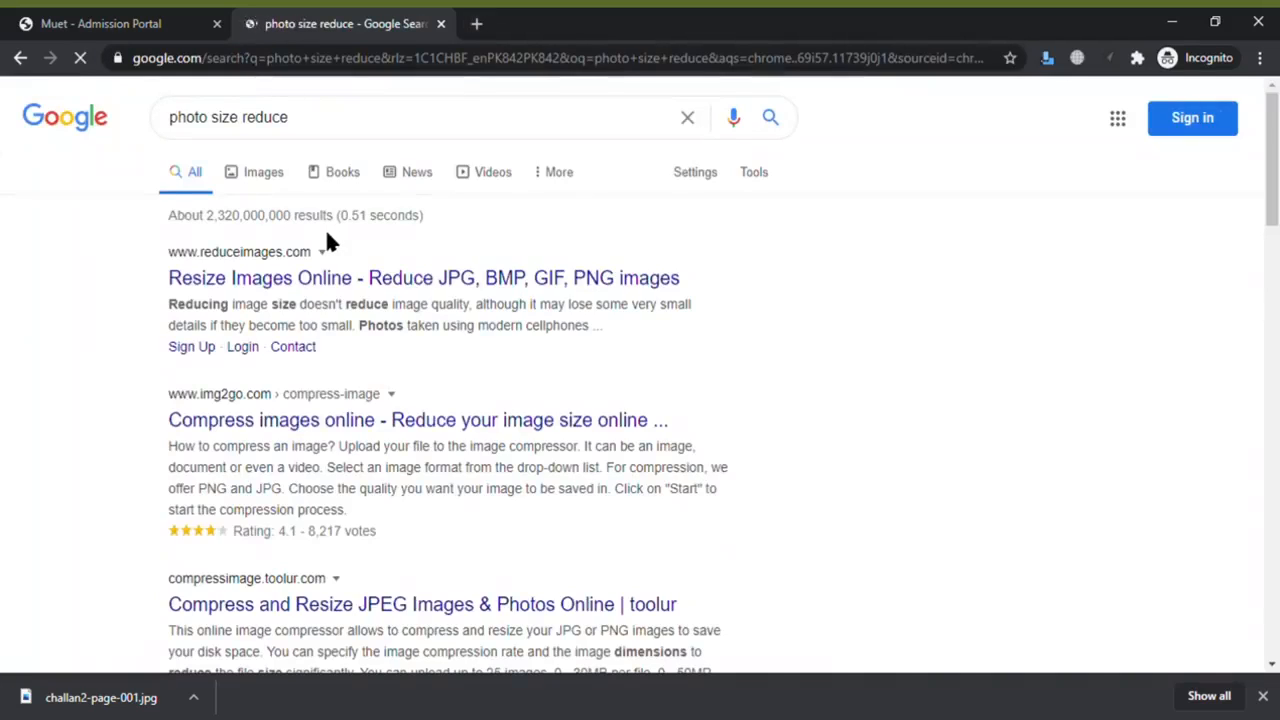
pyautogui.click(333, 282)
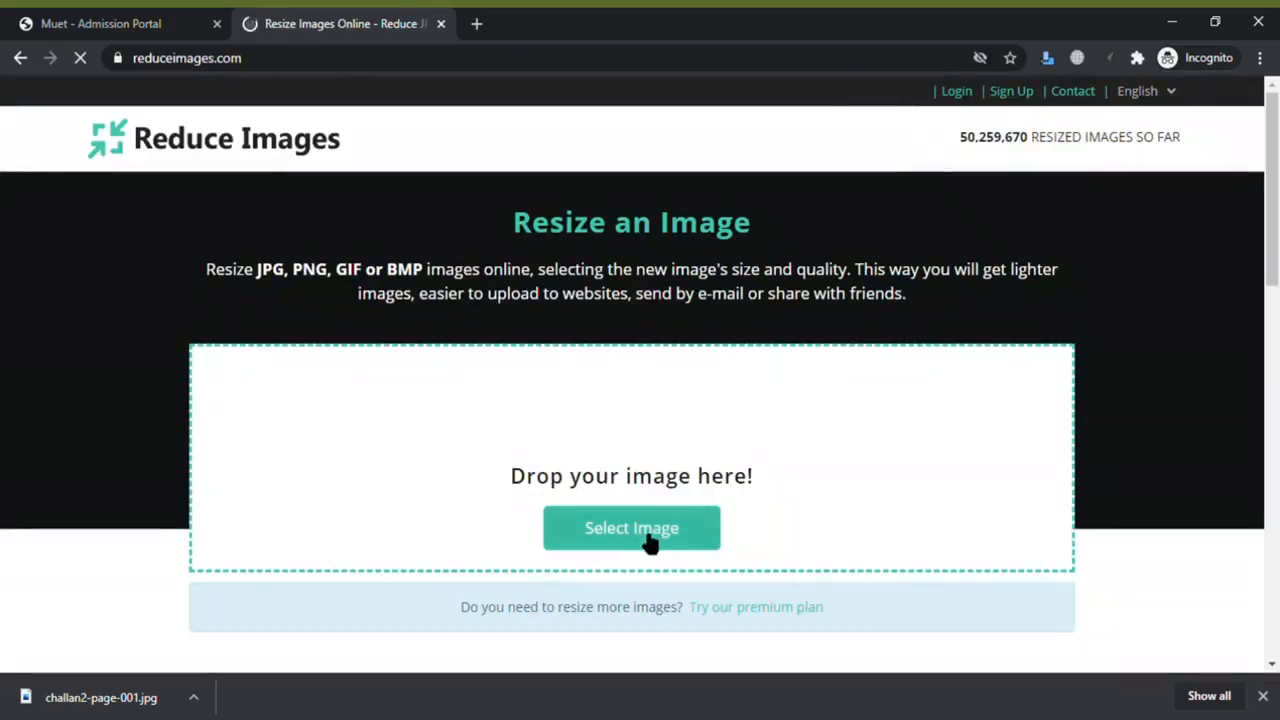
# - Load challan2-page-001.jpg into Reduce Images and resize it at 75% quality
pyautogui.click(648, 540)
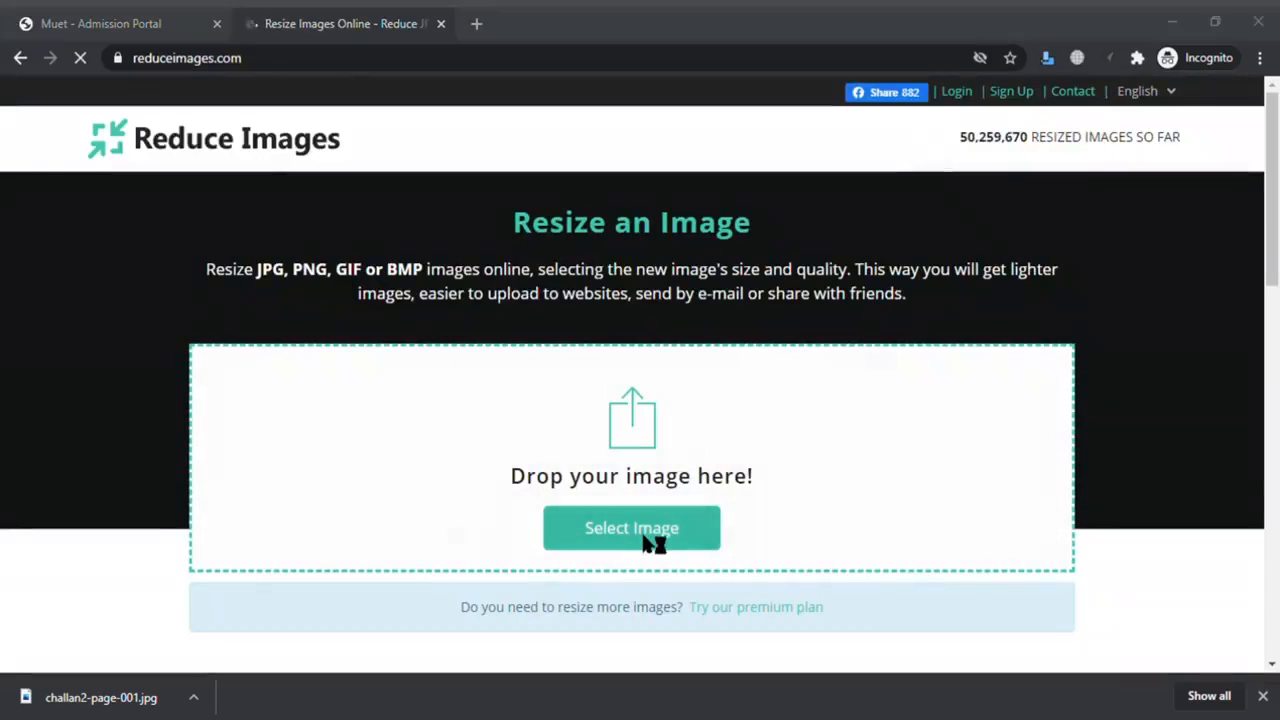
pyautogui.doubleClick(204, 184)
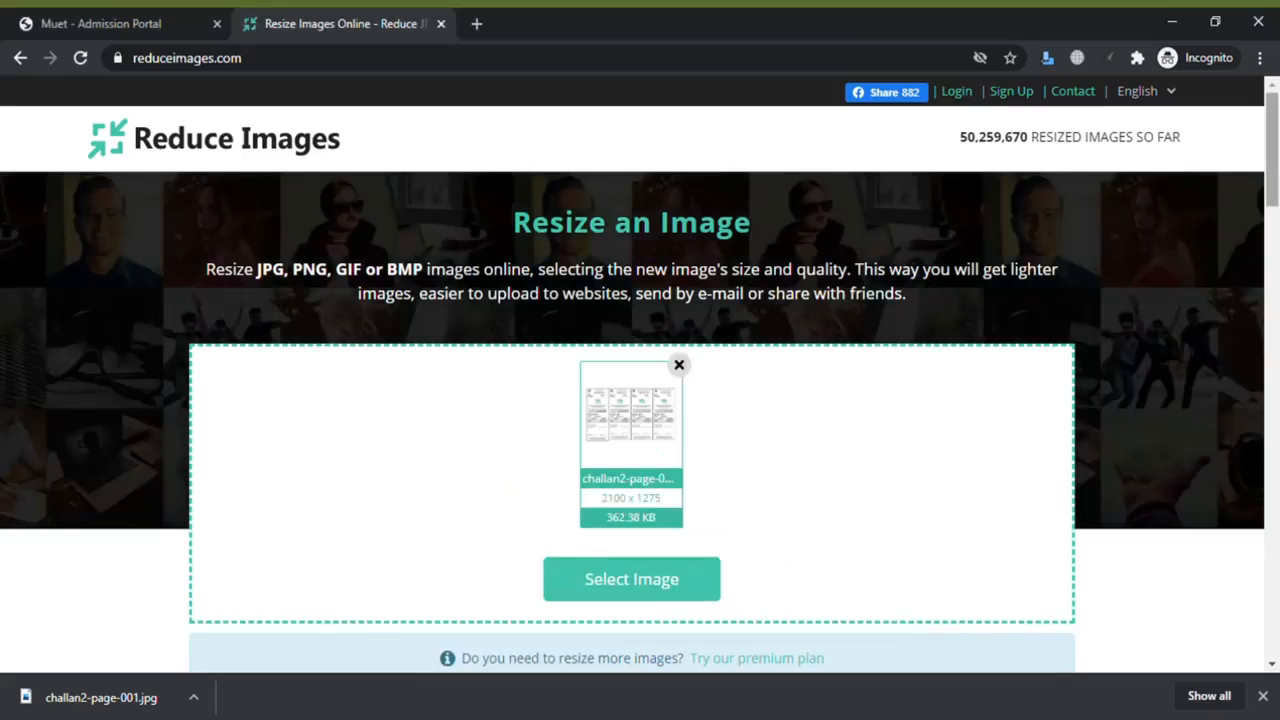
pyautogui.moveTo(1273, 182); pyautogui.dragTo(1275, 297)
pyautogui.click(640, 368)
pyautogui.press('BackSpace')
pyautogui.press('BackSpace')
pyautogui.write('75')
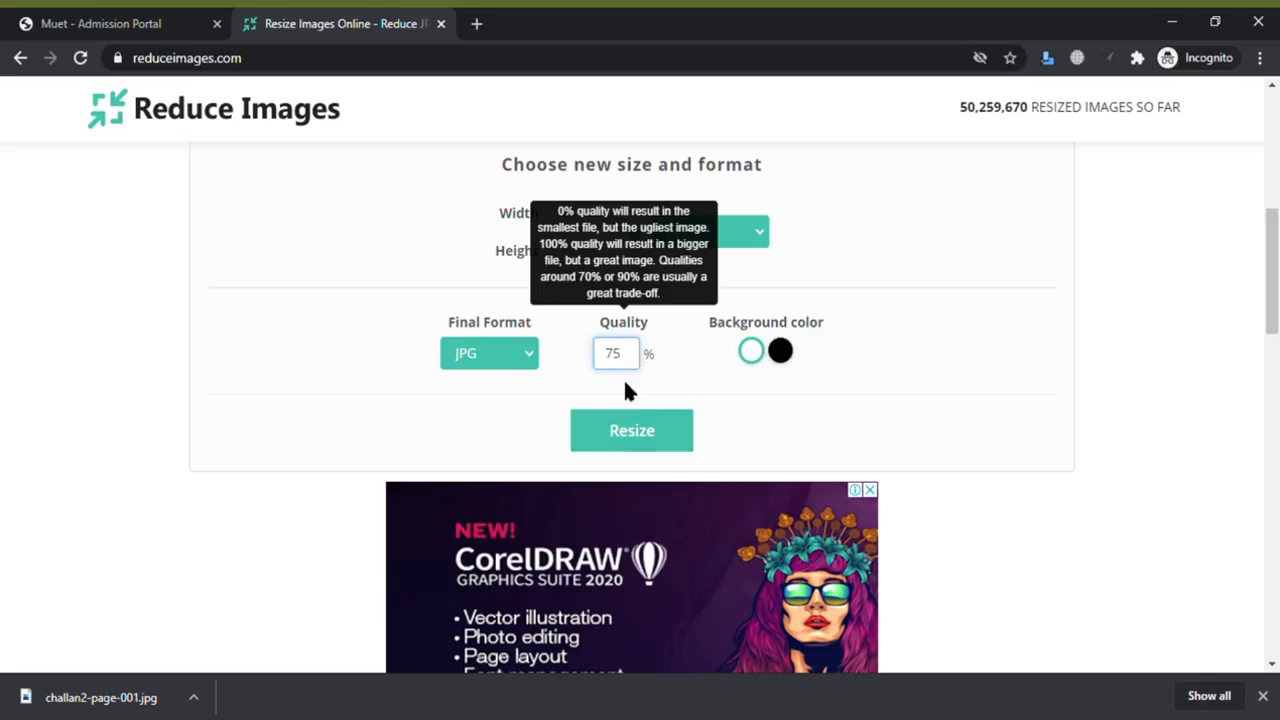
pyautogui.click(630, 428)
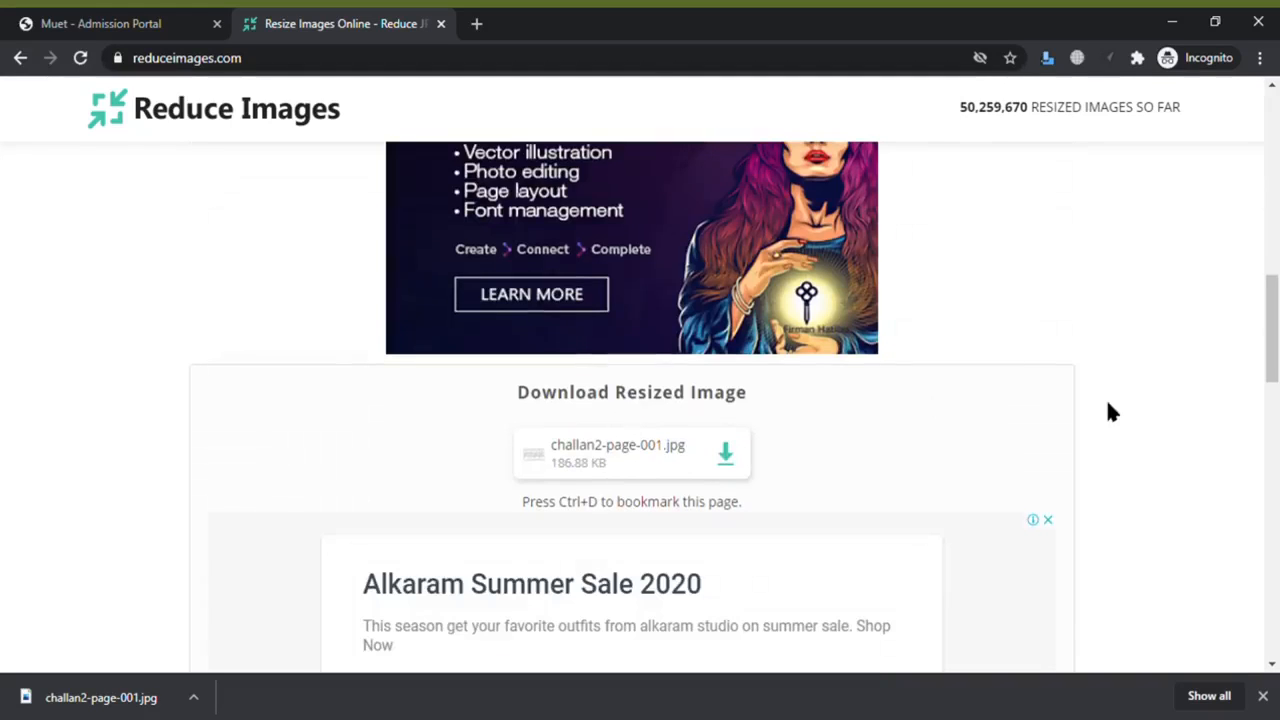
# - Re-resize the challan at 50% quality and download the 140.36 KB result
pyautogui.moveTo(1272, 342); pyautogui.dragTo(1272, 273)
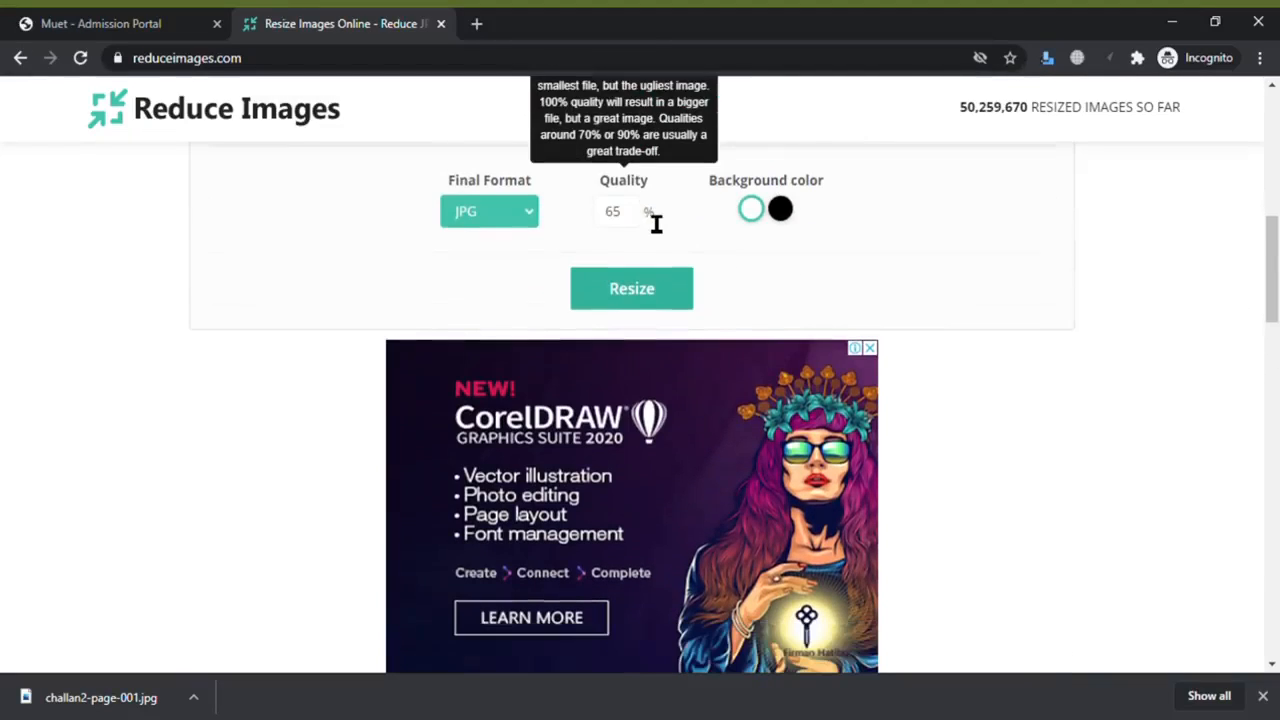
pyautogui.click(636, 224)
pyautogui.press('BackSpace')
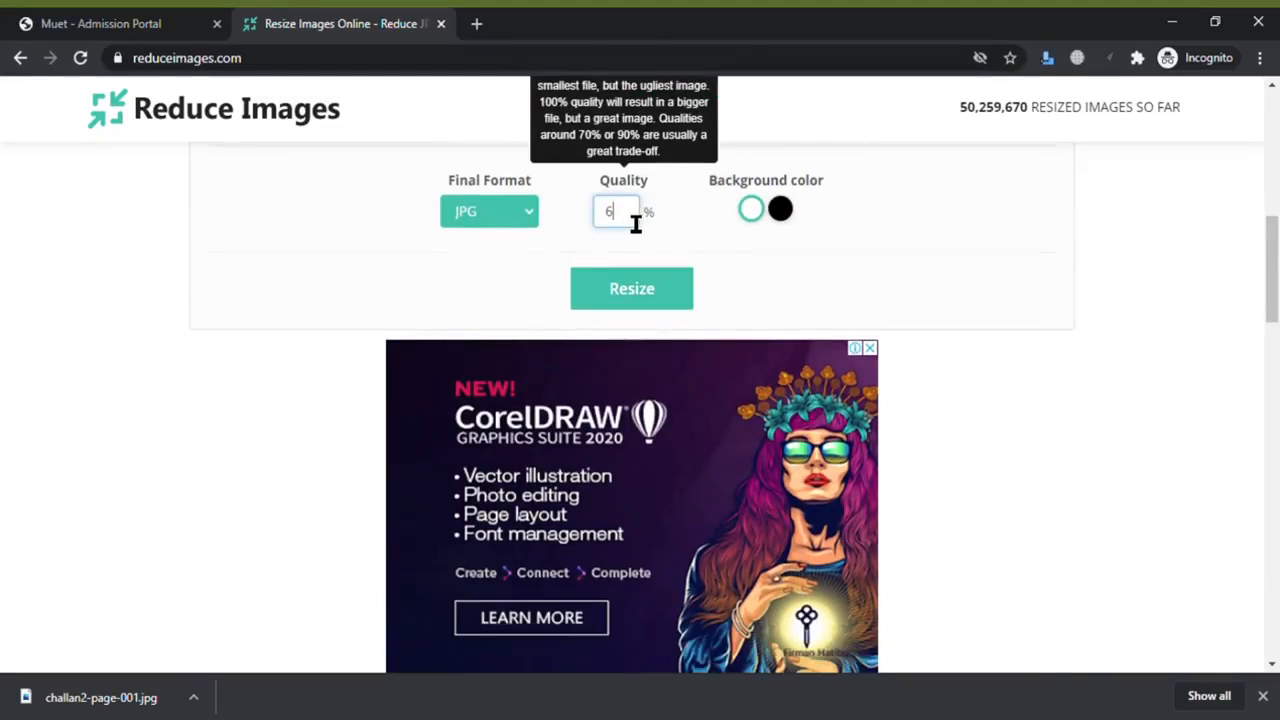
pyautogui.press('BackSpace')
pyautogui.write('50')
pyautogui.click(626, 289)
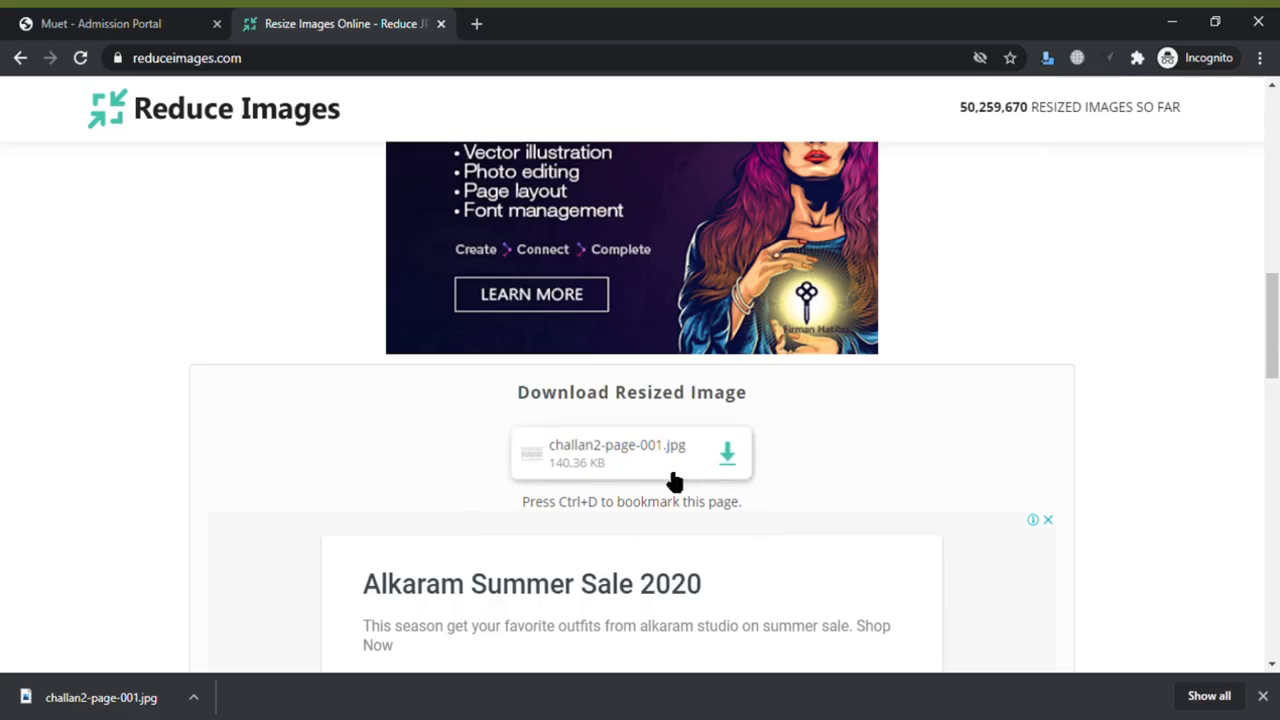
pyautogui.click(729, 458)
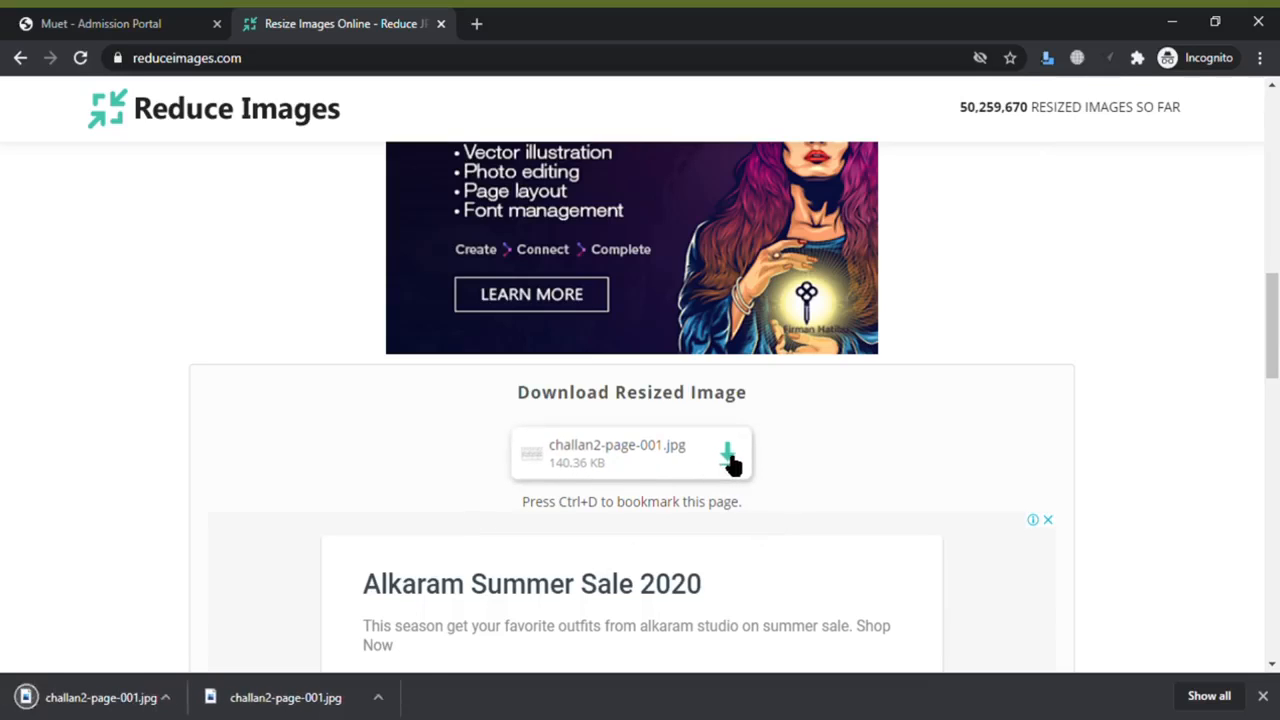
# - Back on the portal tab, attach the resized challan2-page-001.jpg and submit the bank challan
pyautogui.click(152, 20)
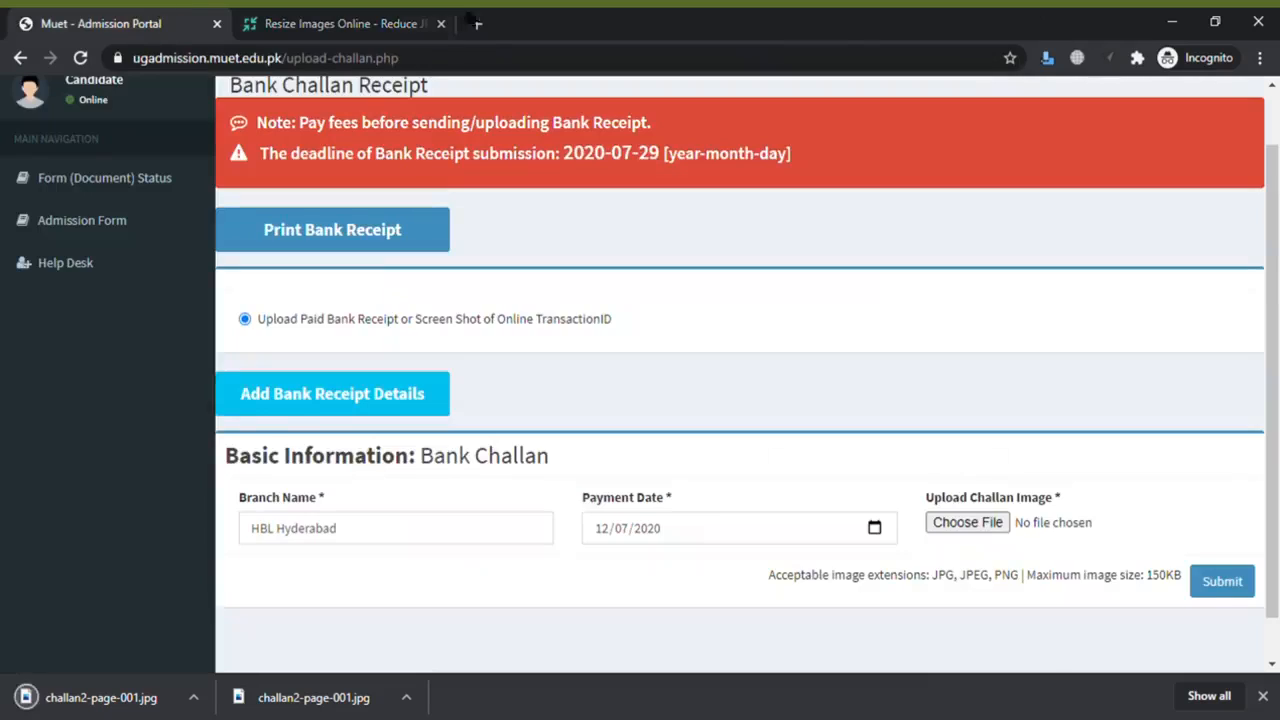
pyautogui.click(441, 23)
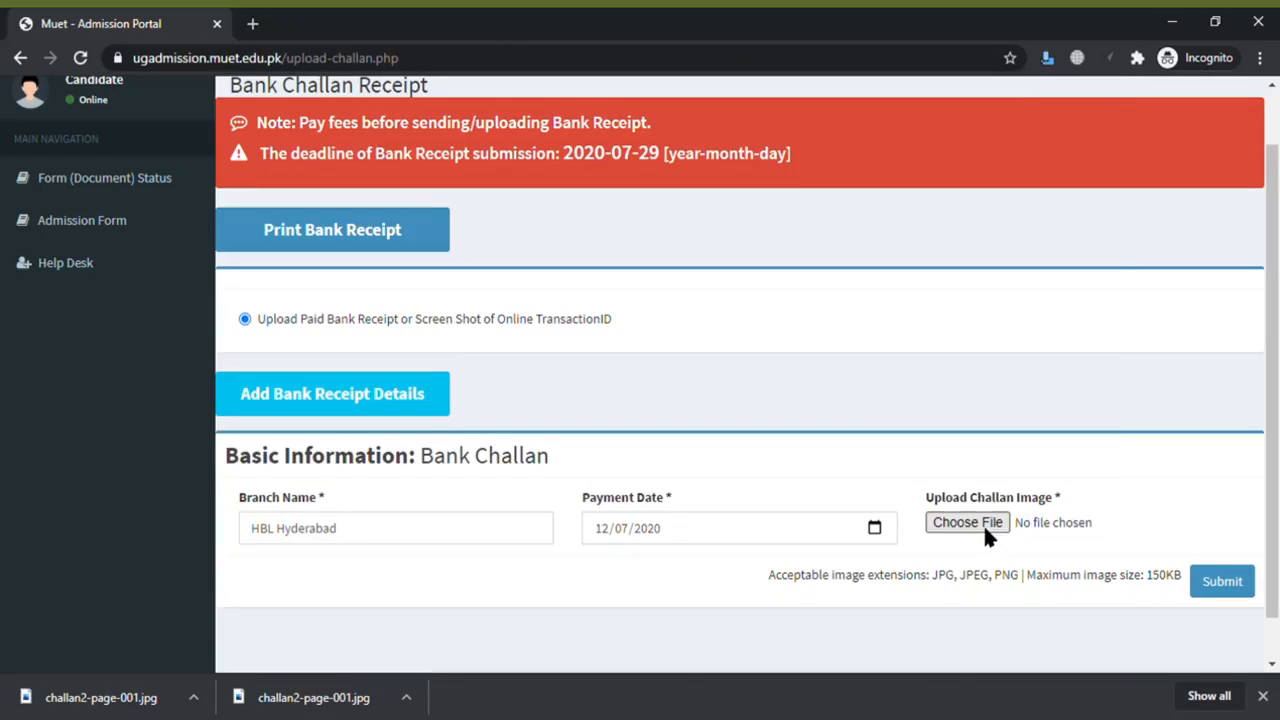
pyautogui.click(983, 524)
pyautogui.moveTo(707, 372); pyautogui.dragTo(1081, 380)
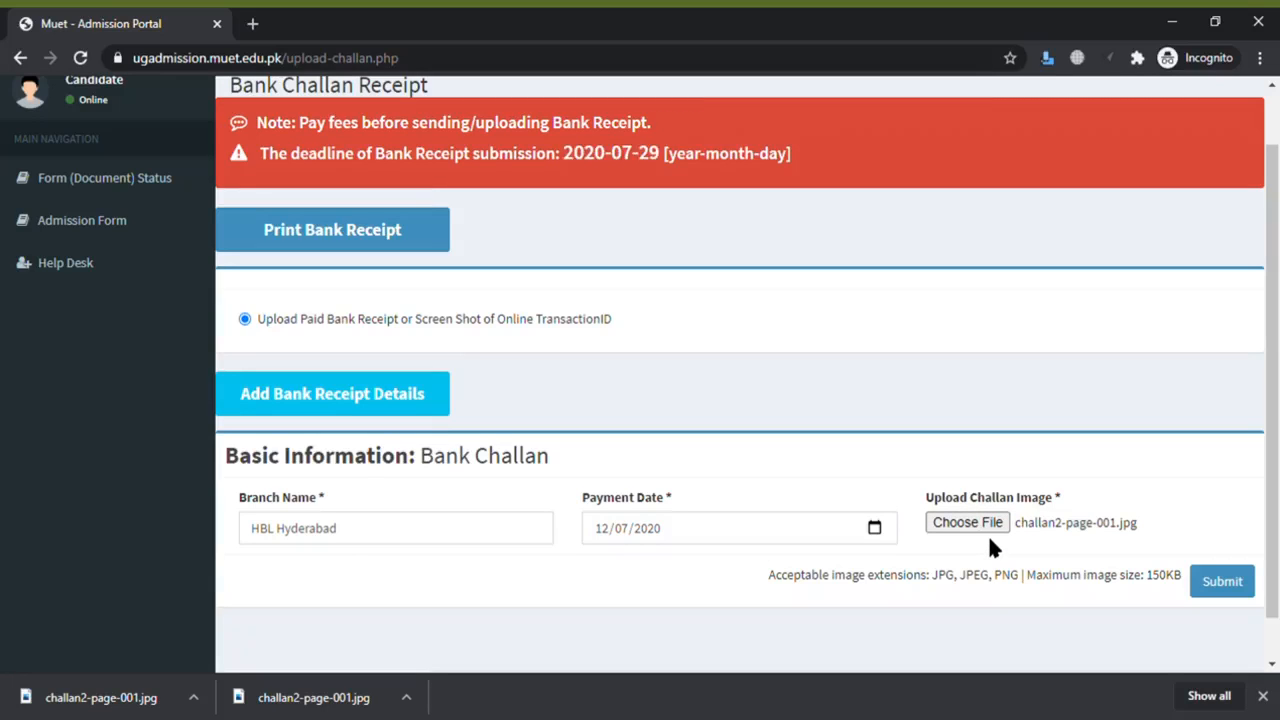
pyautogui.click(1236, 589)
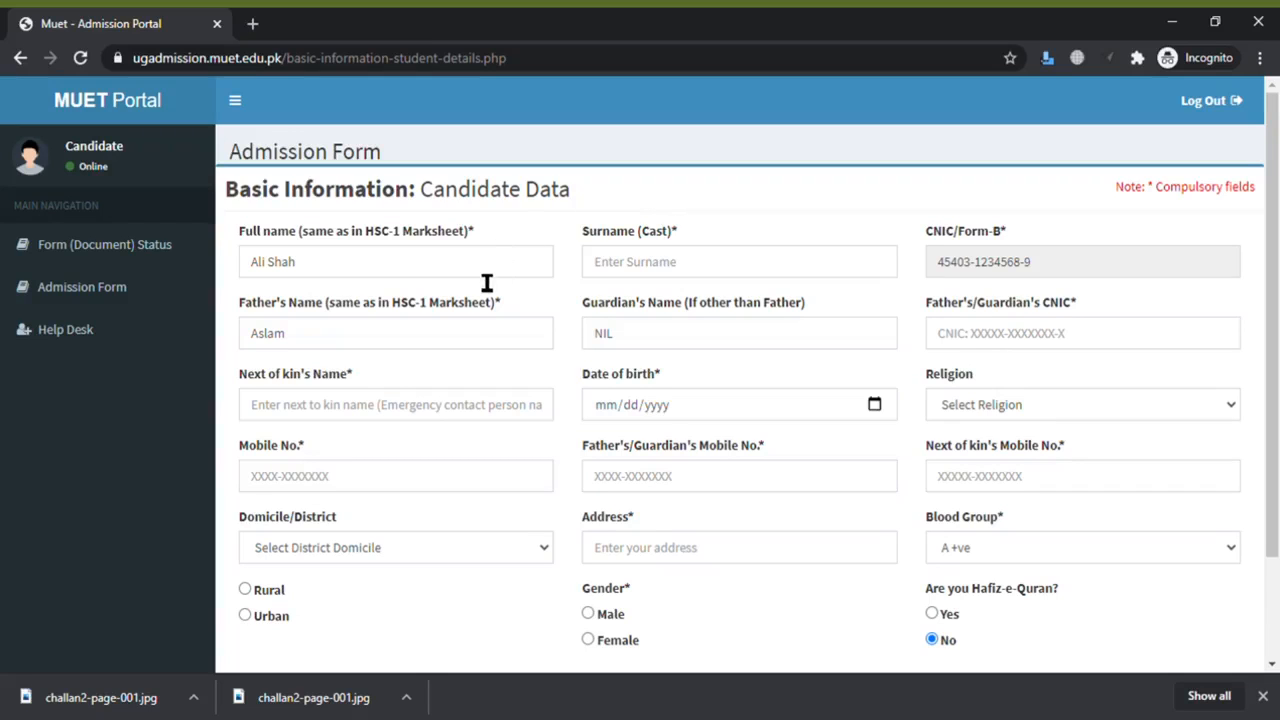
# - Enter the candidate's surname and the father's/guardian's CNIC number
pyautogui.click(681, 284)
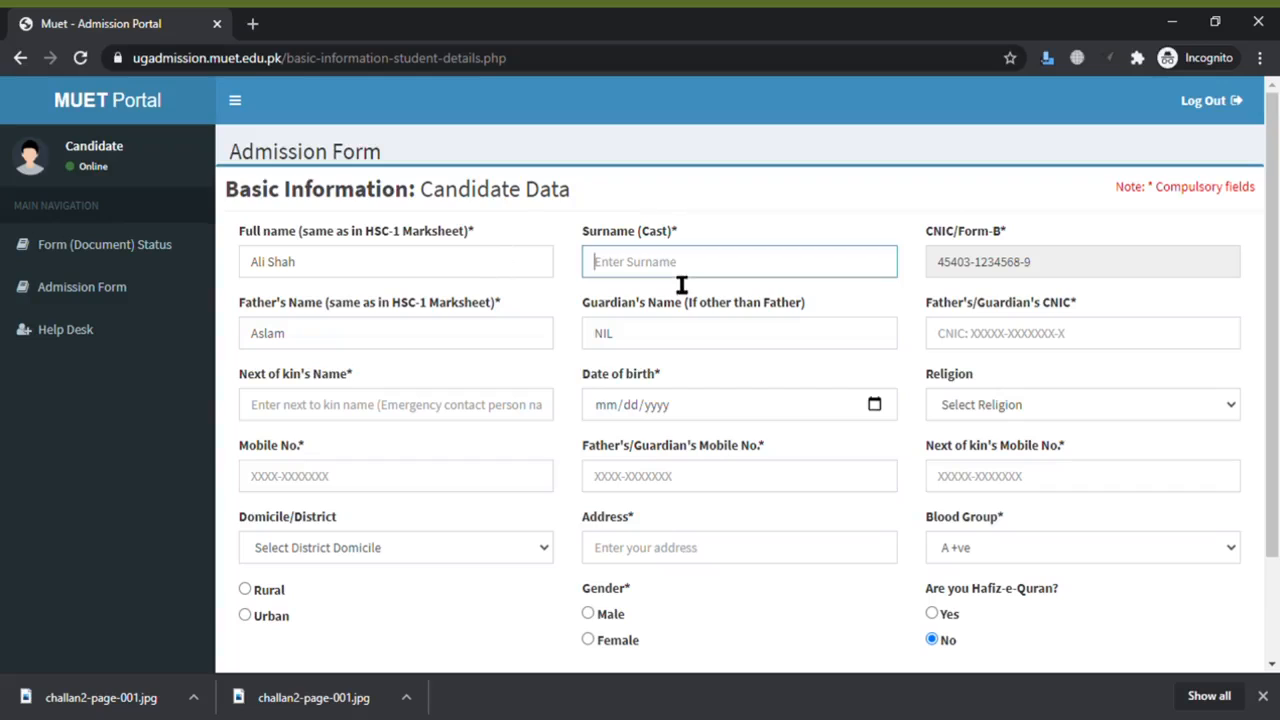
pyautogui.write('Shah`')
pyautogui.click(437, 345)
pyautogui.click(606, 345)
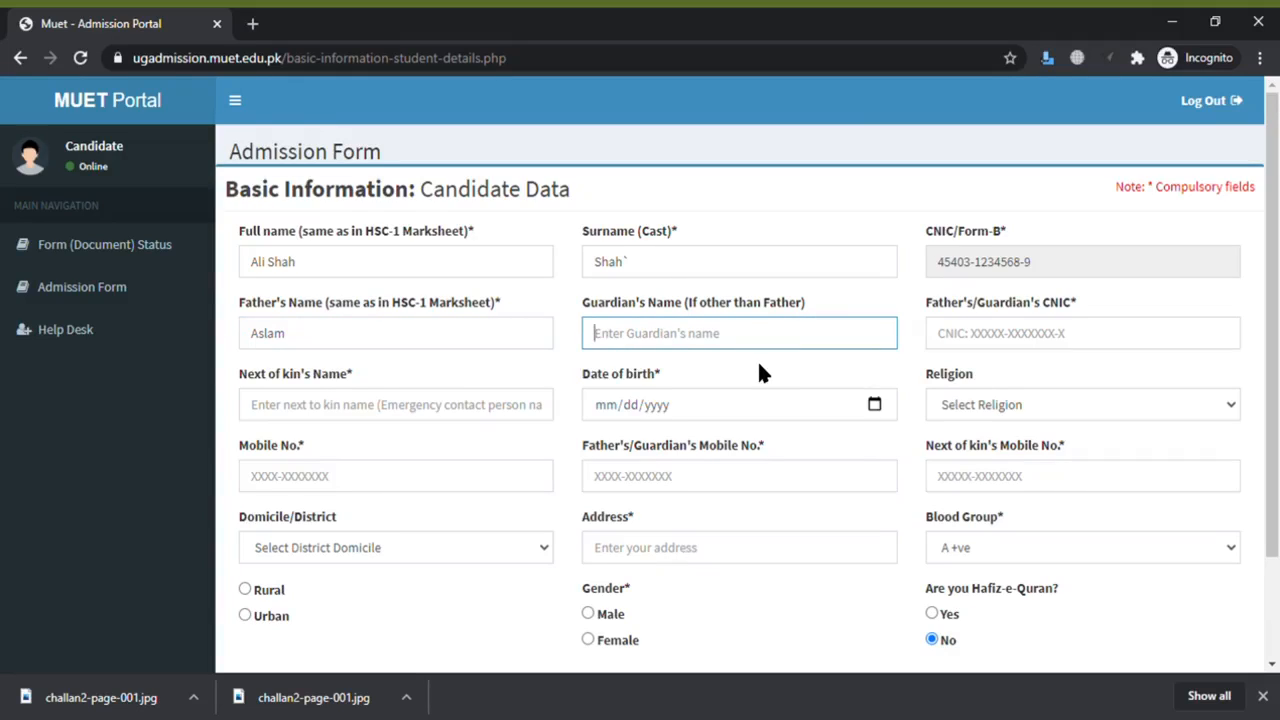
pyautogui.click(1106, 350)
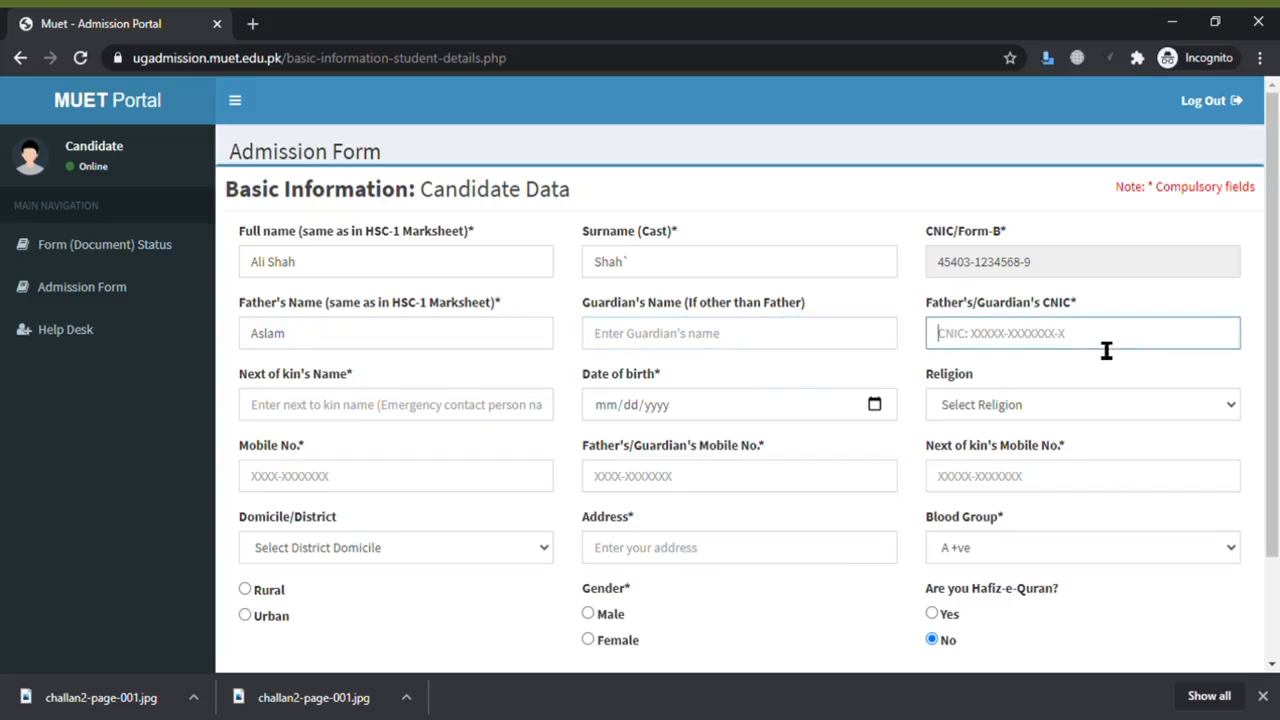
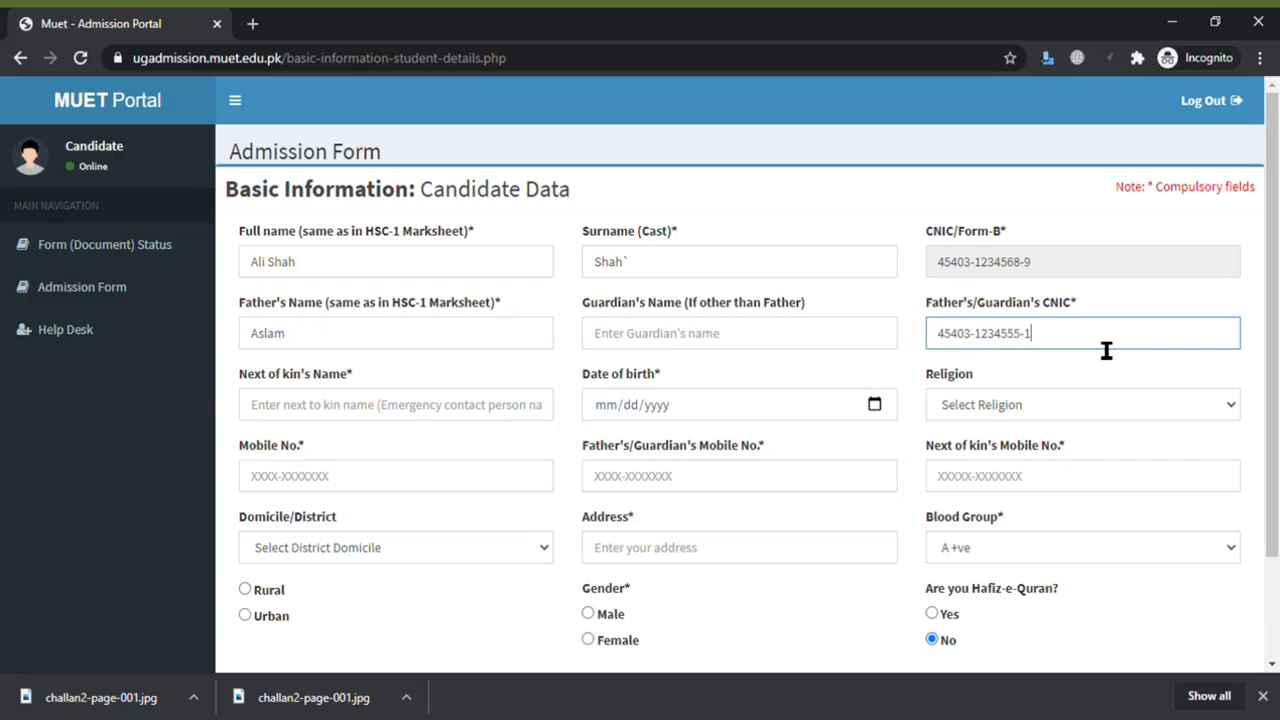
pyautogui.click(413, 417)
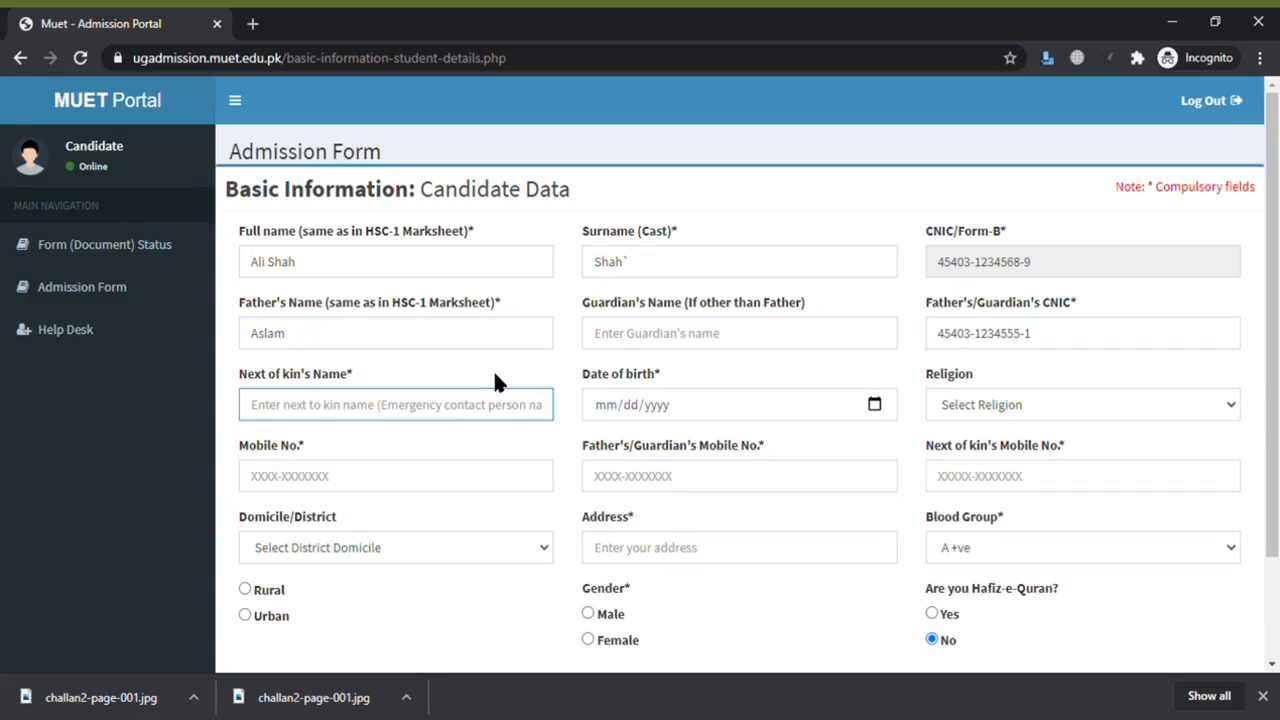
pyautogui.write('Aslam')
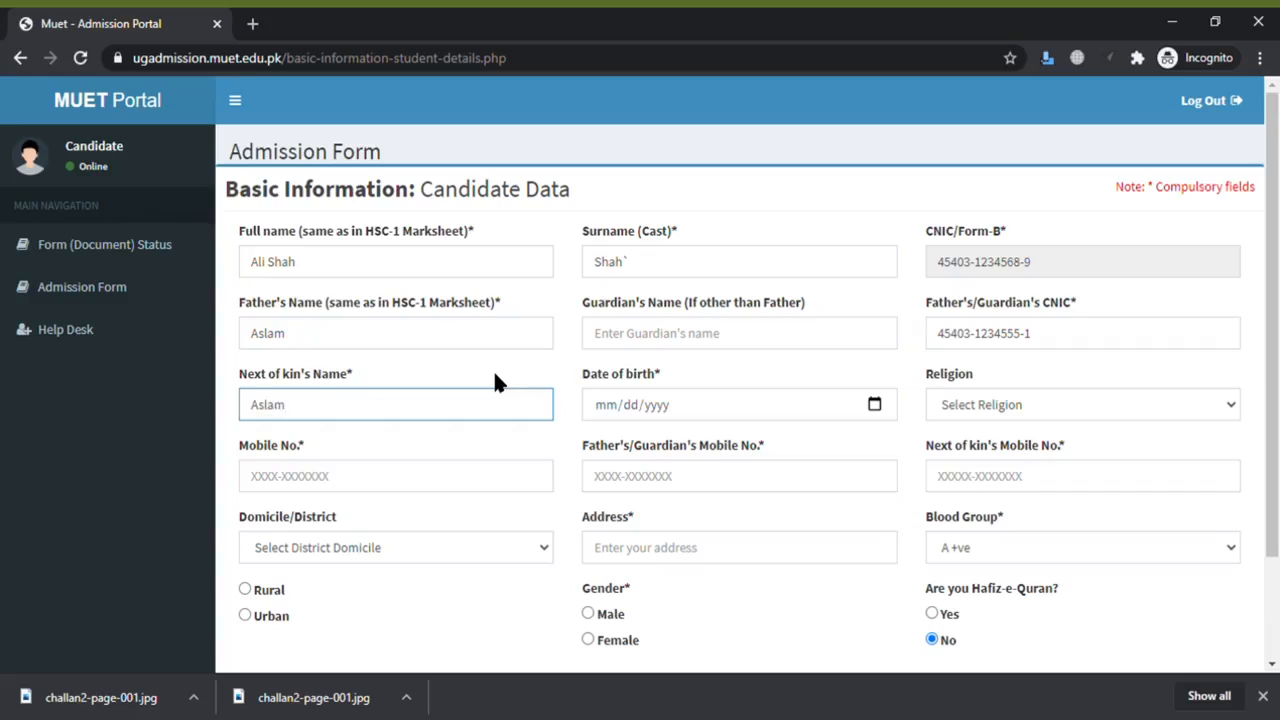
pyautogui.click(605, 408)
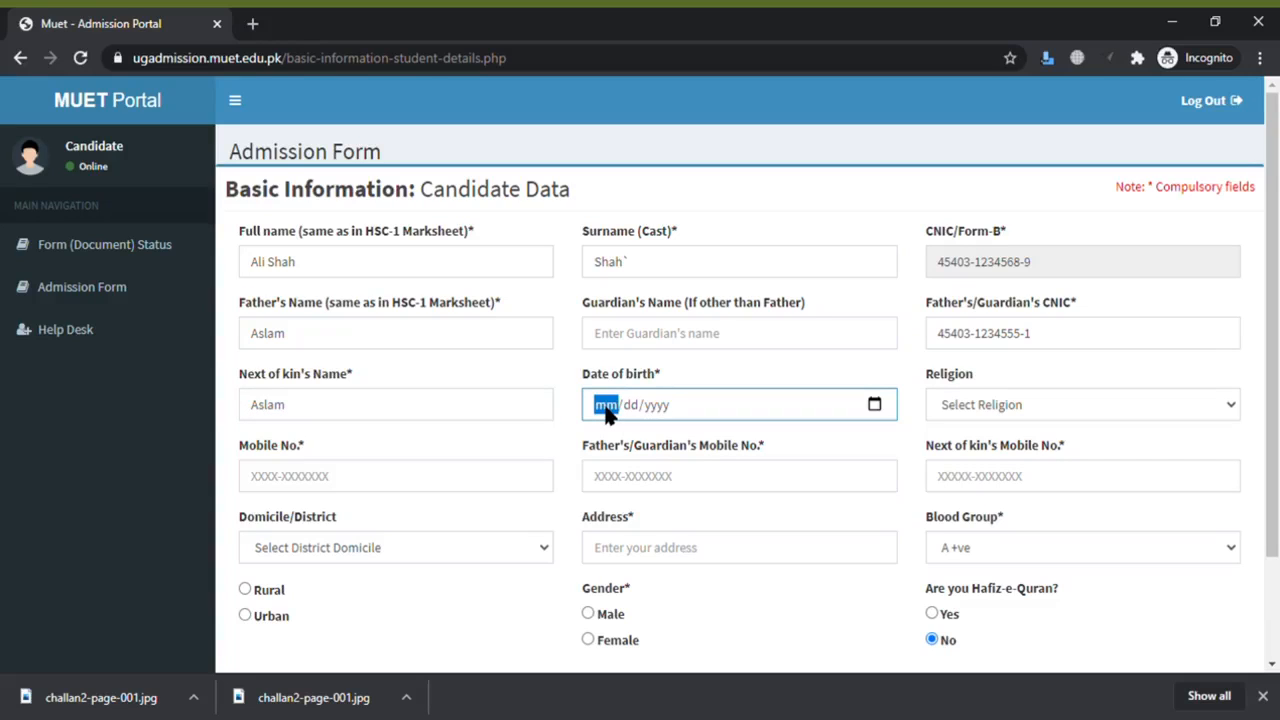
pyautogui.write('03/11/1999')
pyautogui.click(1034, 402)
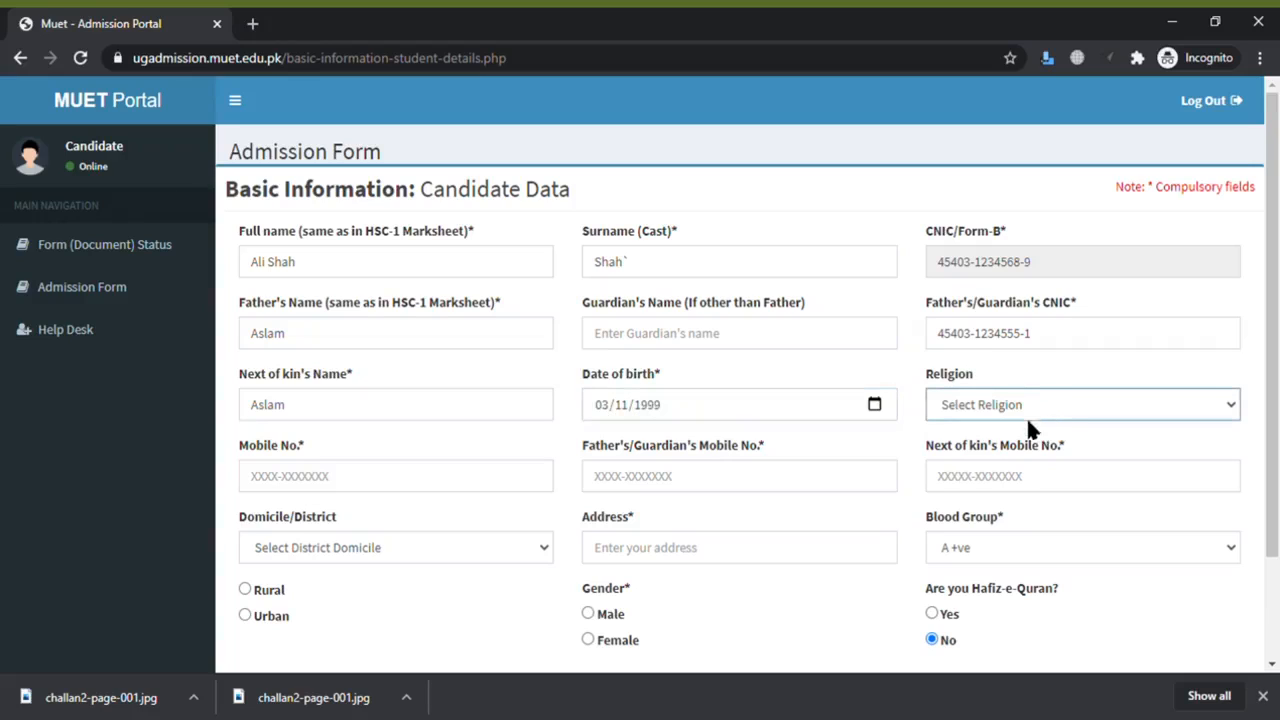
pyautogui.click(1012, 452)
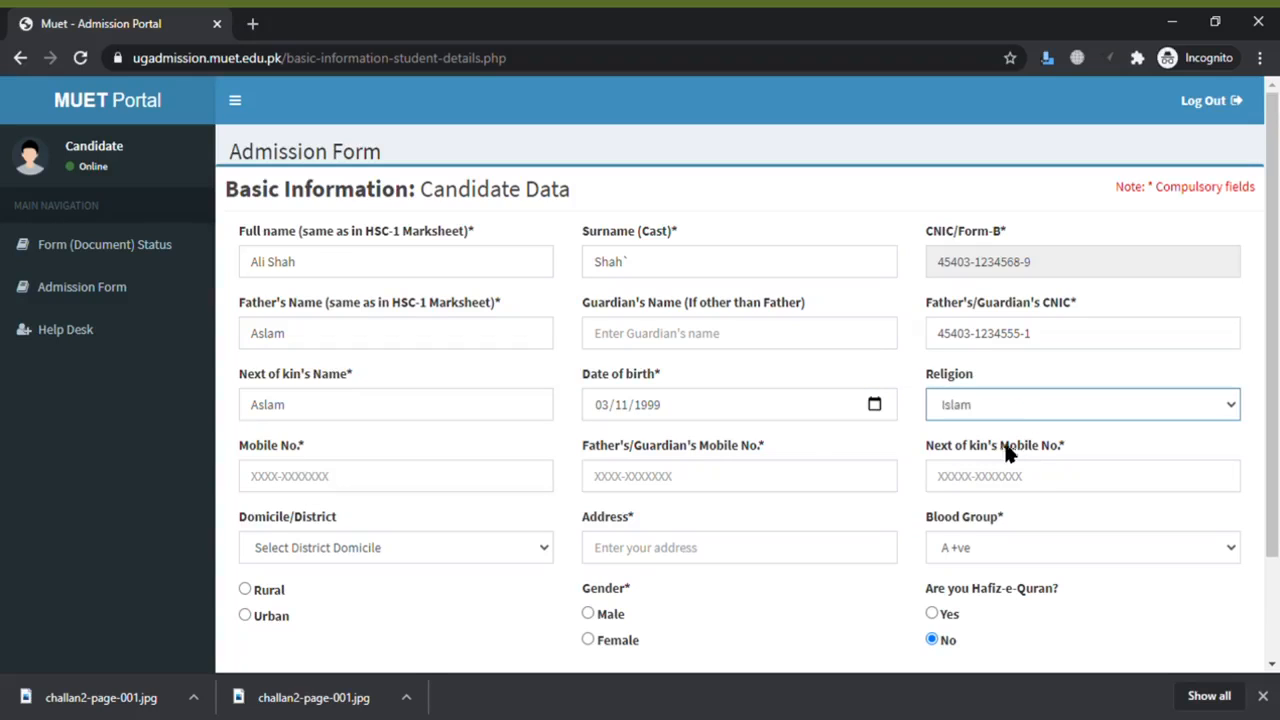
# - Fill in the candidate's, father's and next of kin's mobile numbers
pyautogui.click(466, 494)
pyautogui.write('0300-1234567')
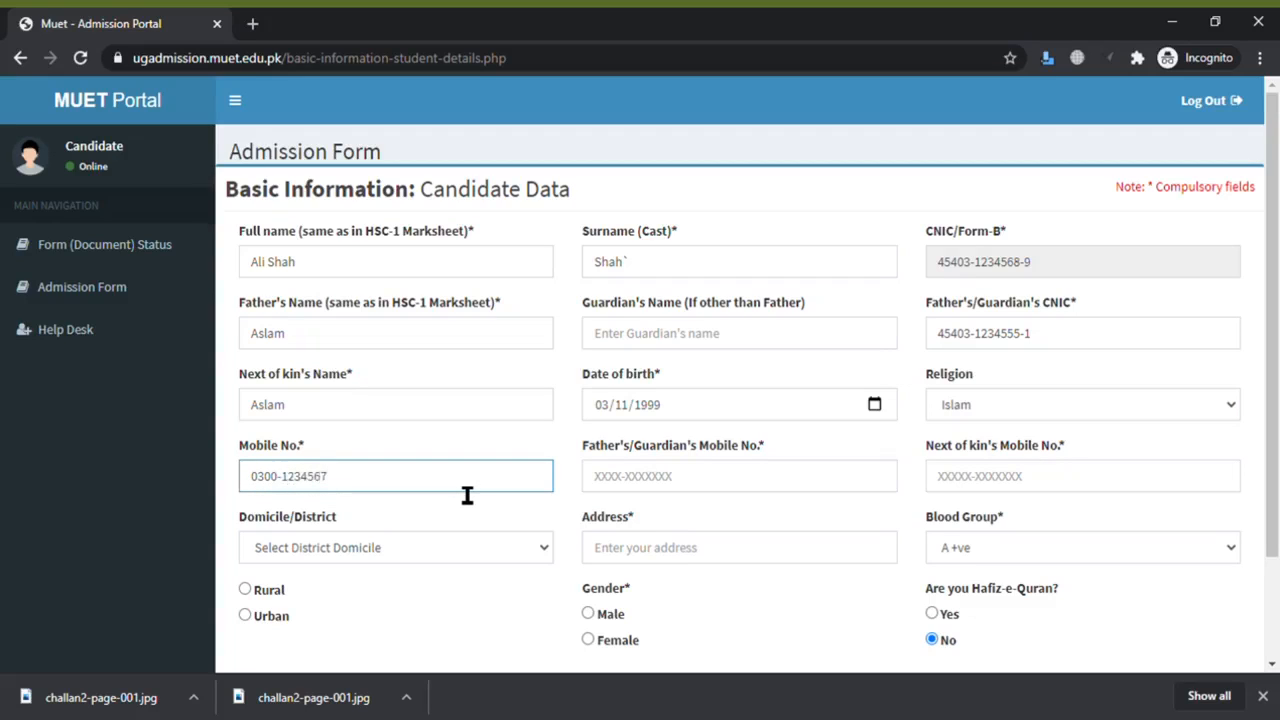
pyautogui.click(758, 497)
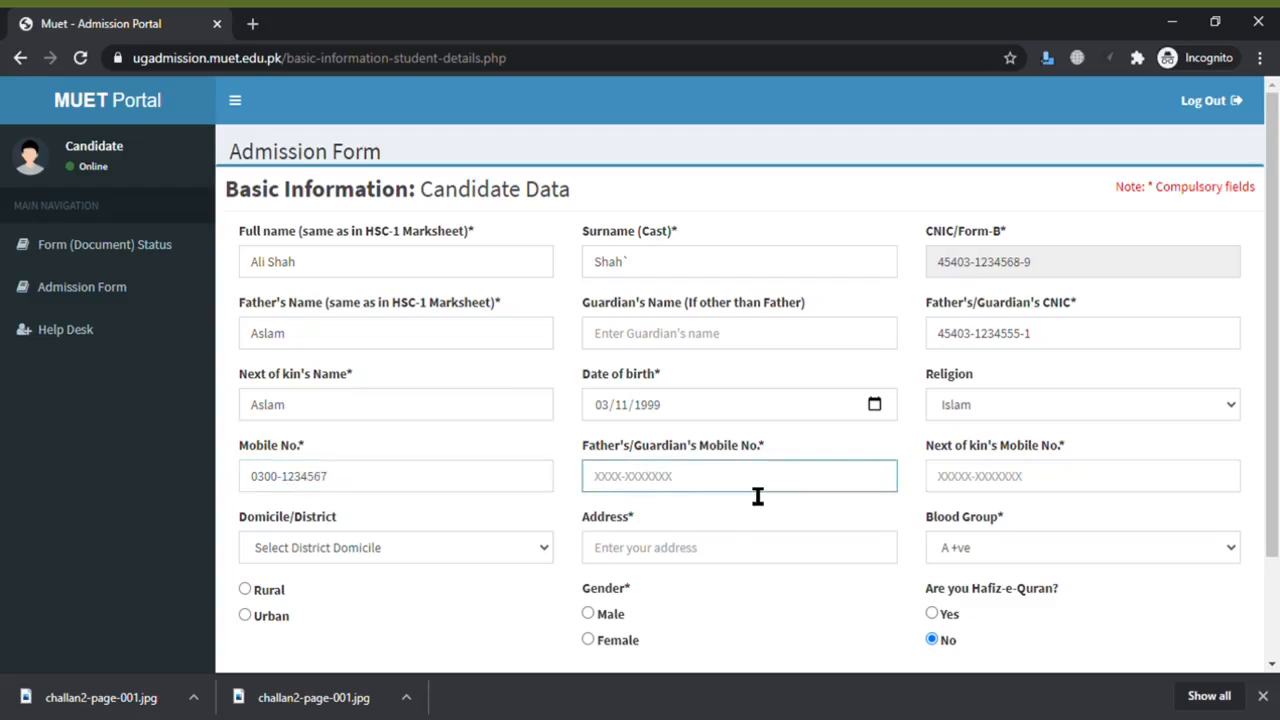
pyautogui.click(1025, 495)
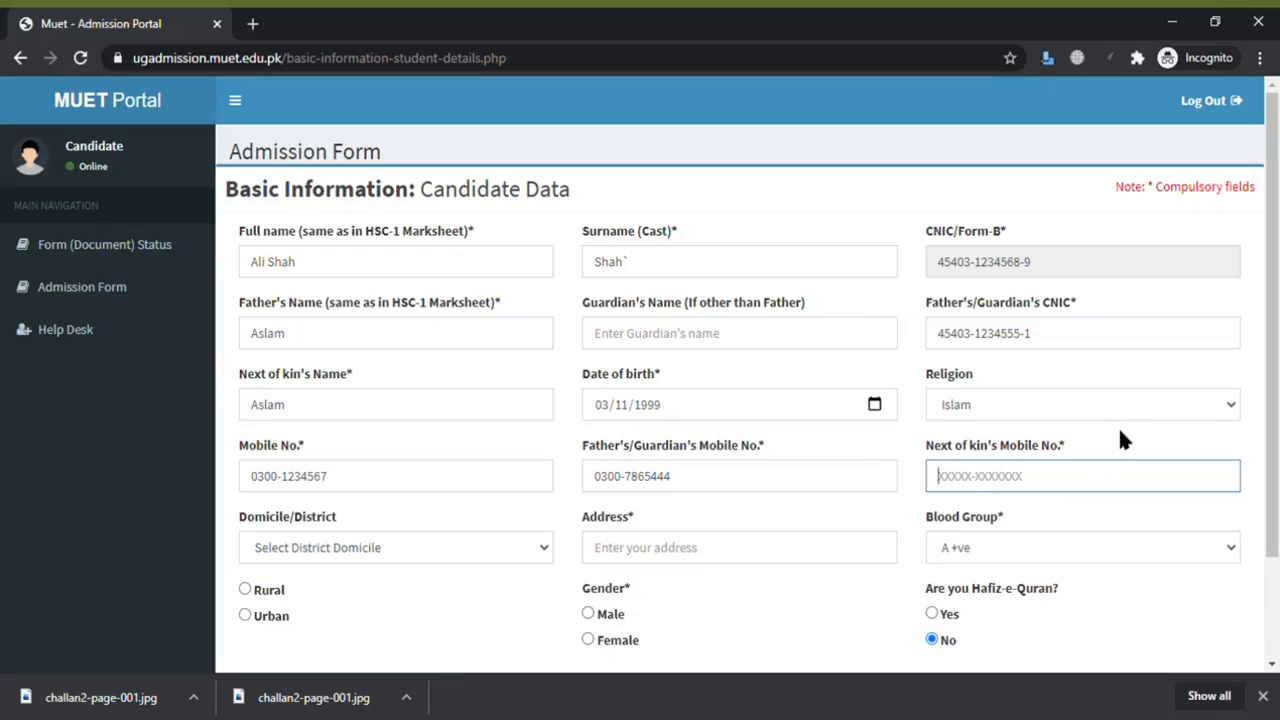
# - Set the domicile district to Hyderabad and enter the candidate's home address
pyautogui.scroll(-1, 491, 483)
pyautogui.press('Tab')
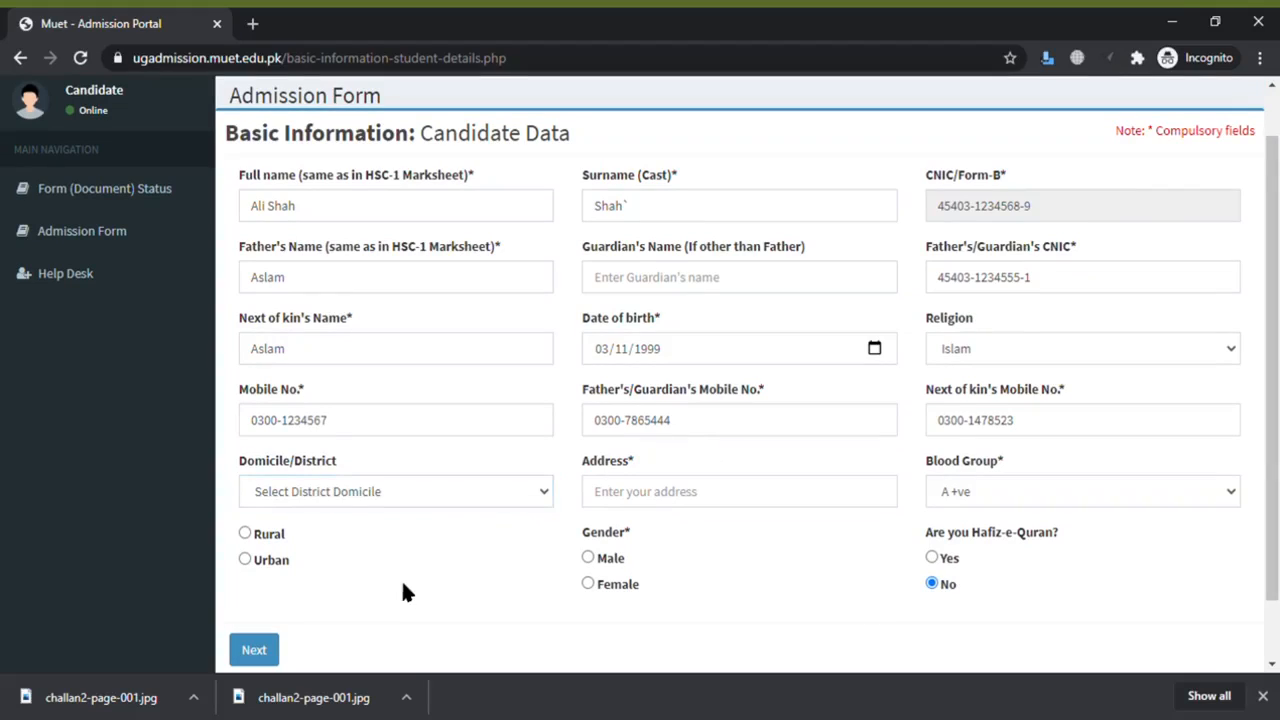
pyautogui.click(395, 493)
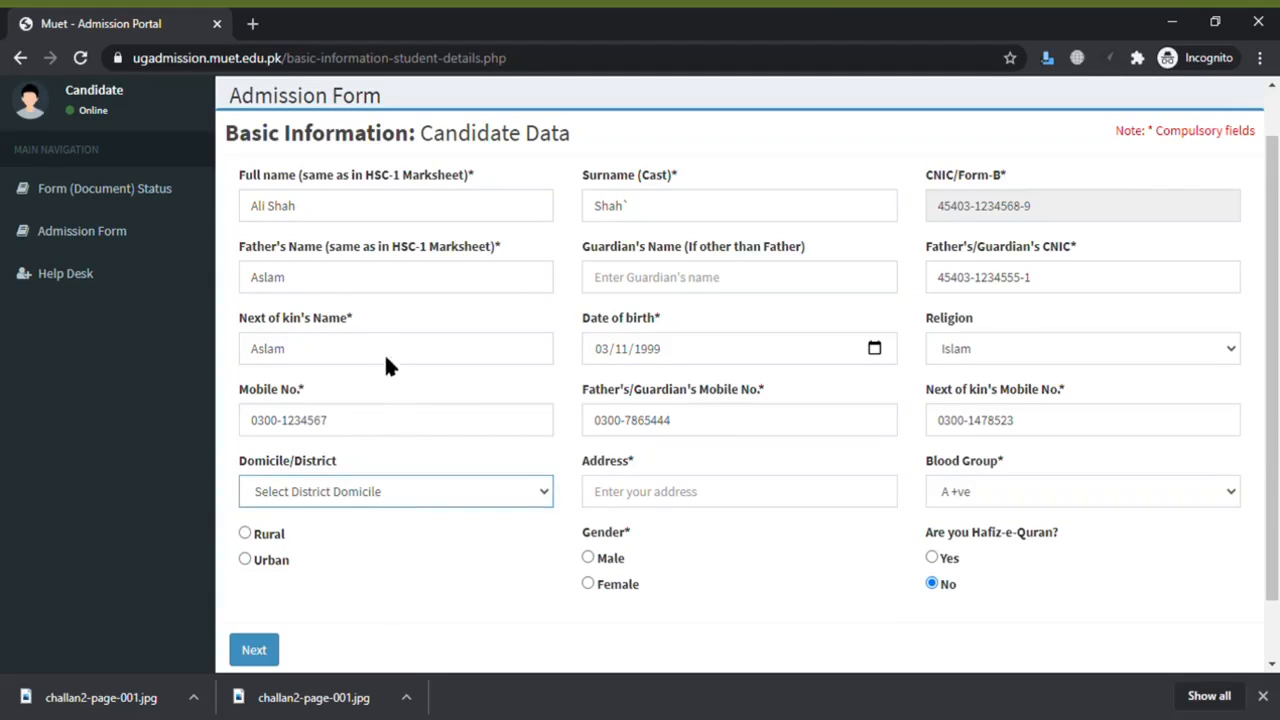
pyautogui.click(368, 264)
pyautogui.press('Tab')
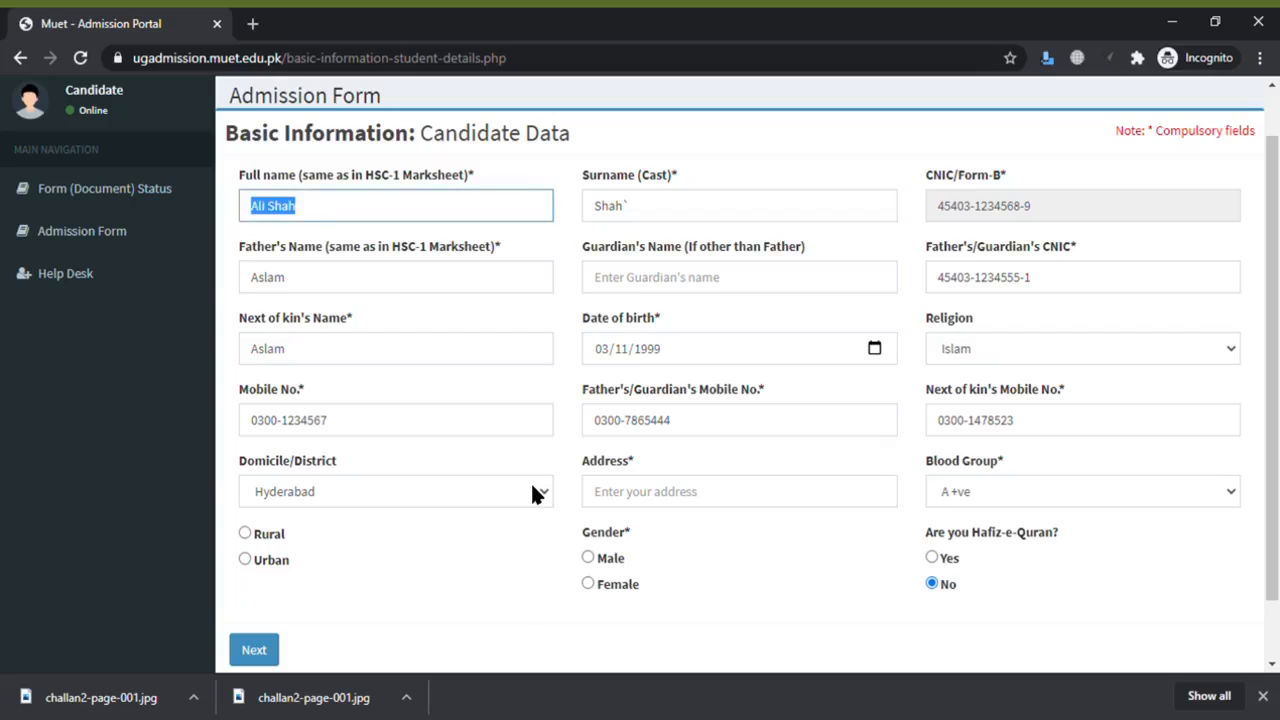
pyautogui.click(642, 517)
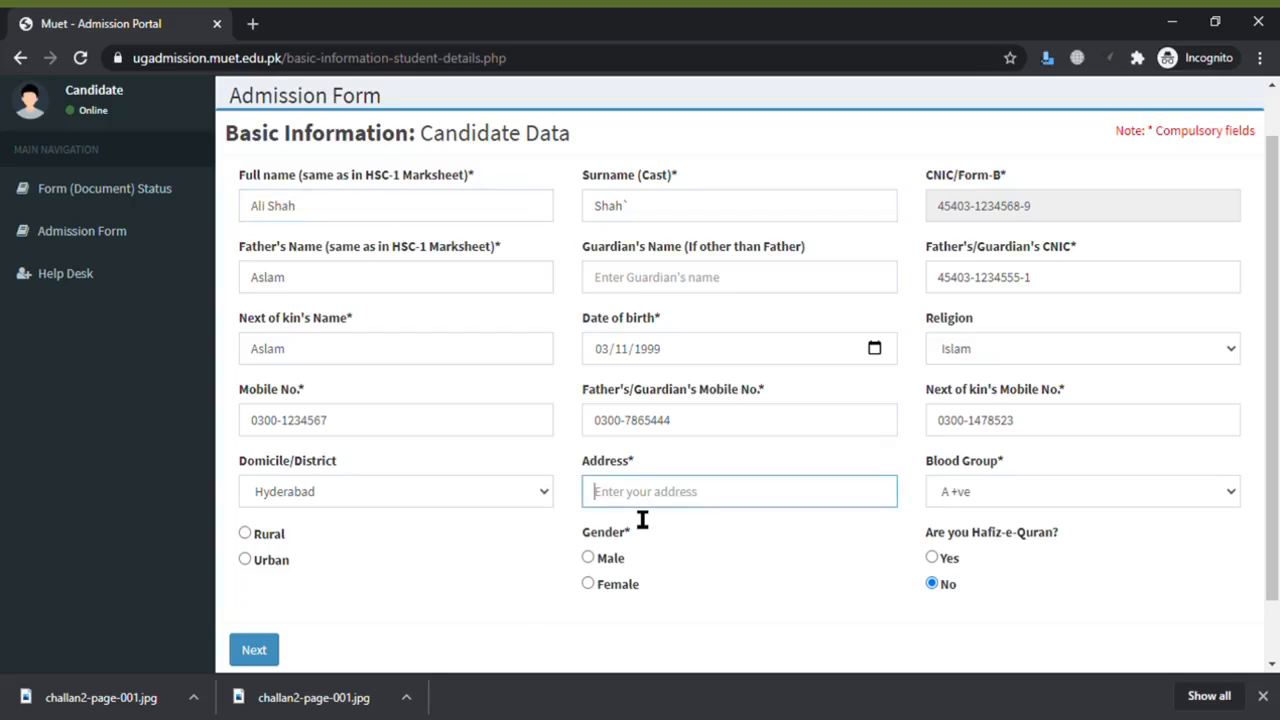
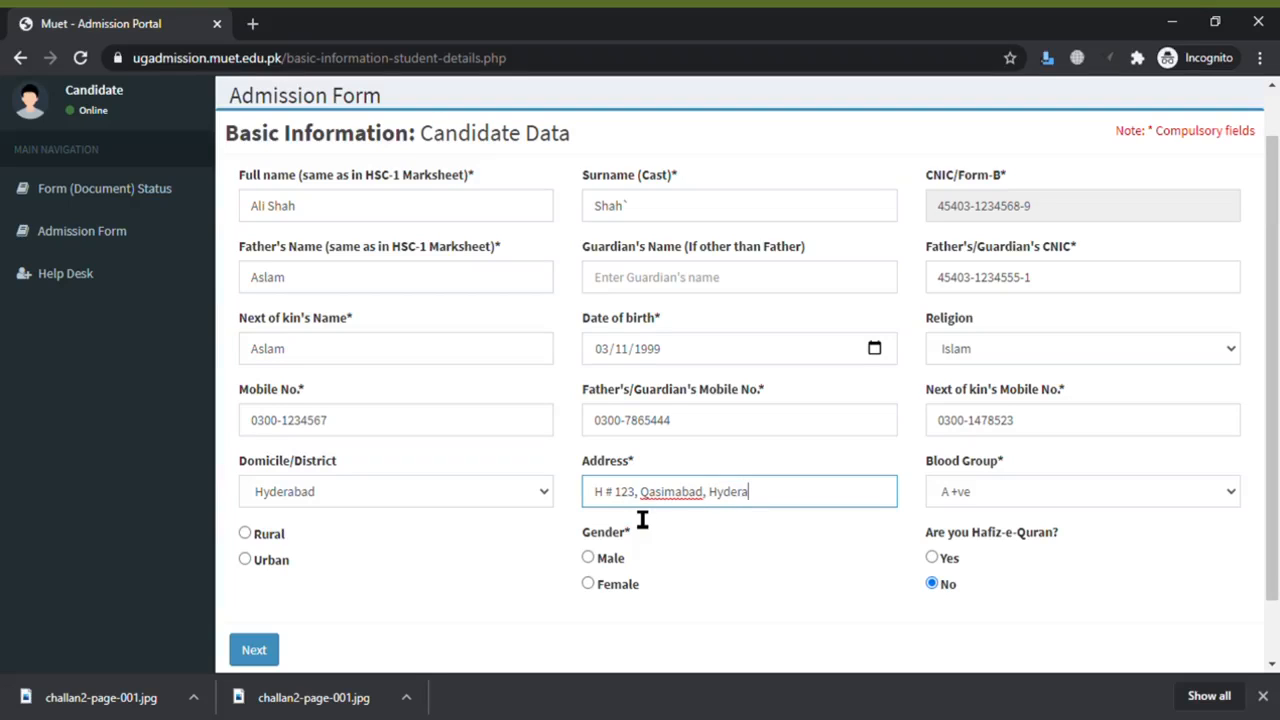
# - Choose blood group AB -ve, mark Rural and Male, and submit the Basic Information page
pyautogui.click(1020, 495)
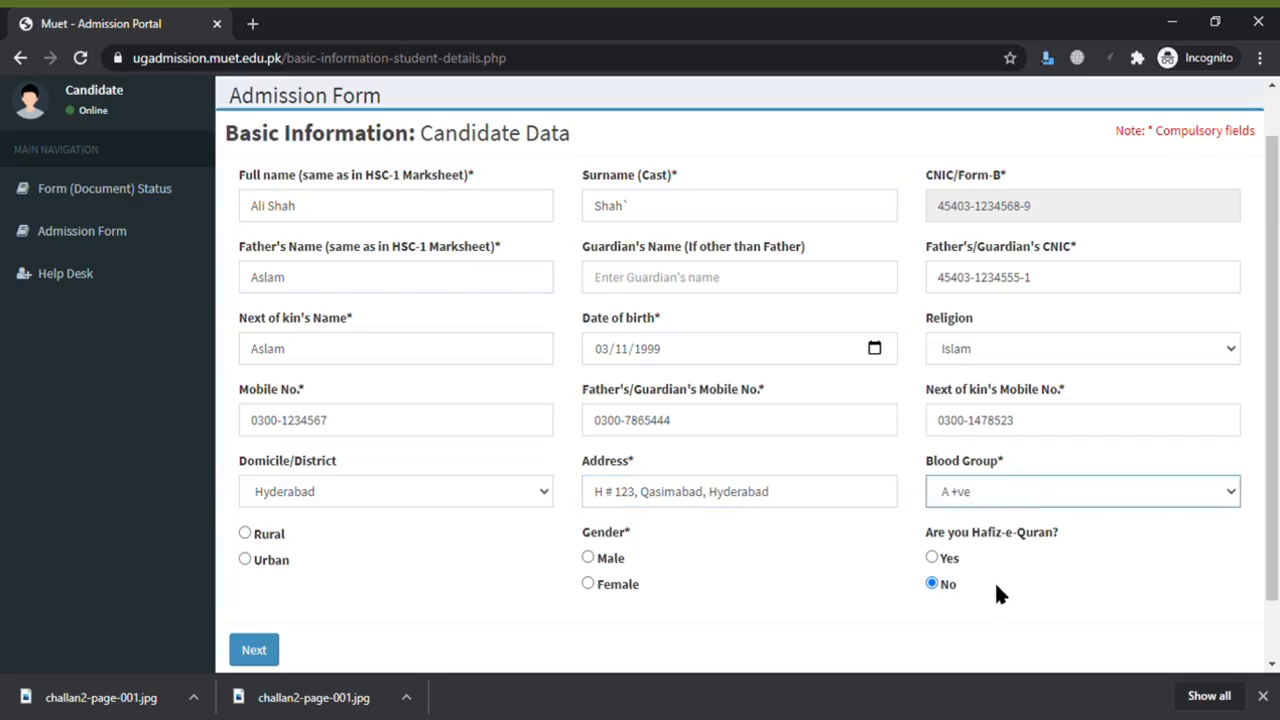
pyautogui.press('Down')
pyautogui.click(244, 533)
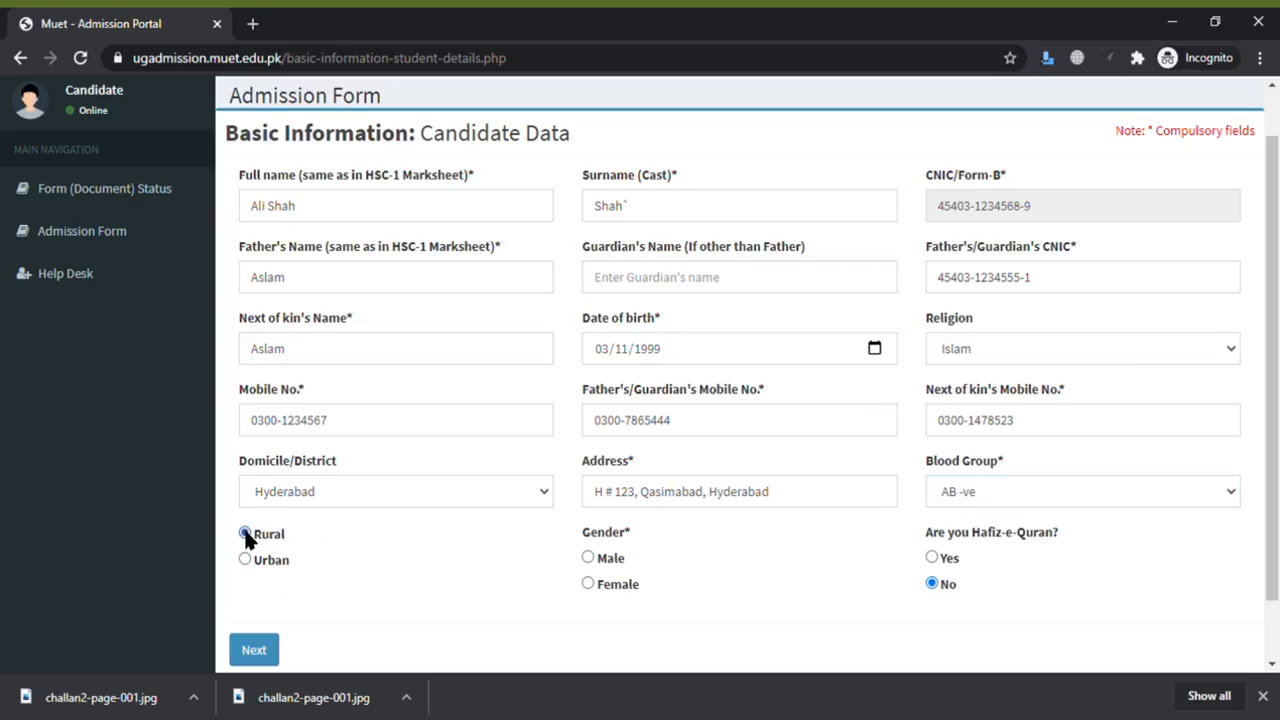
pyautogui.click(589, 558)
pyautogui.click(278, 651)
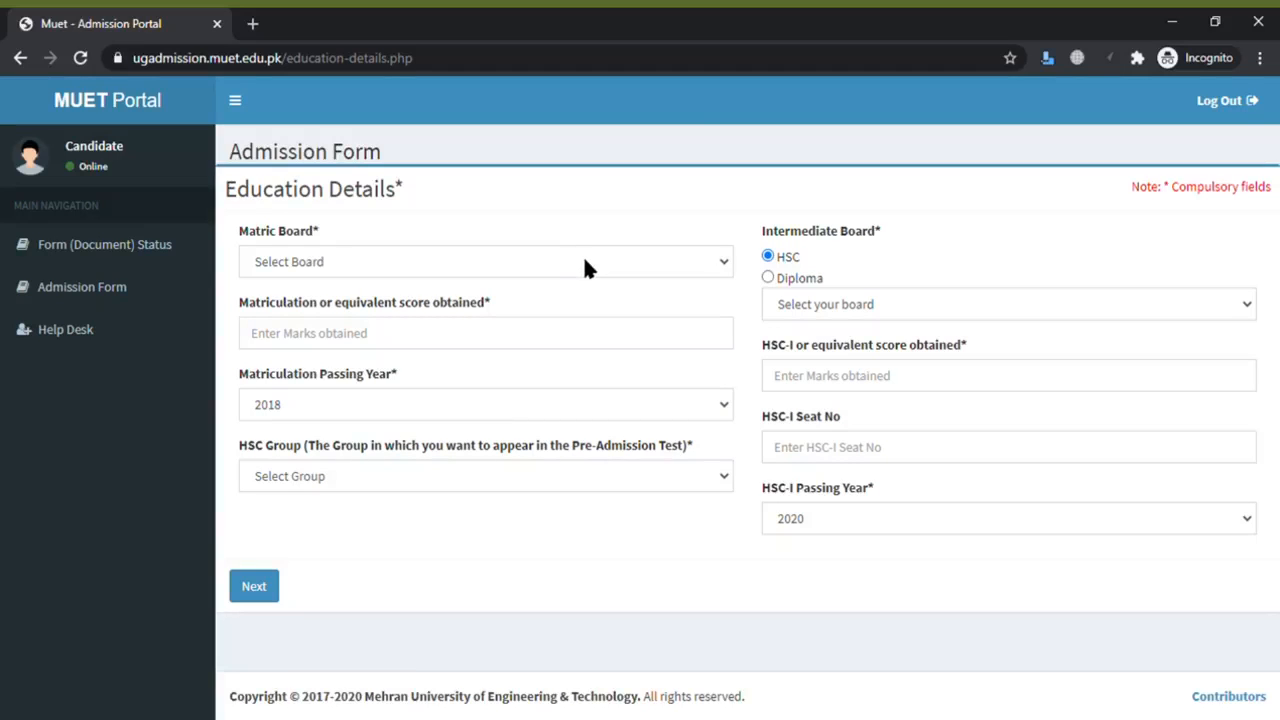
# - Set matric board Hyderabad, marks 632, passing year 2018, and HSC group Pre-Engineering
pyautogui.click(585, 262)
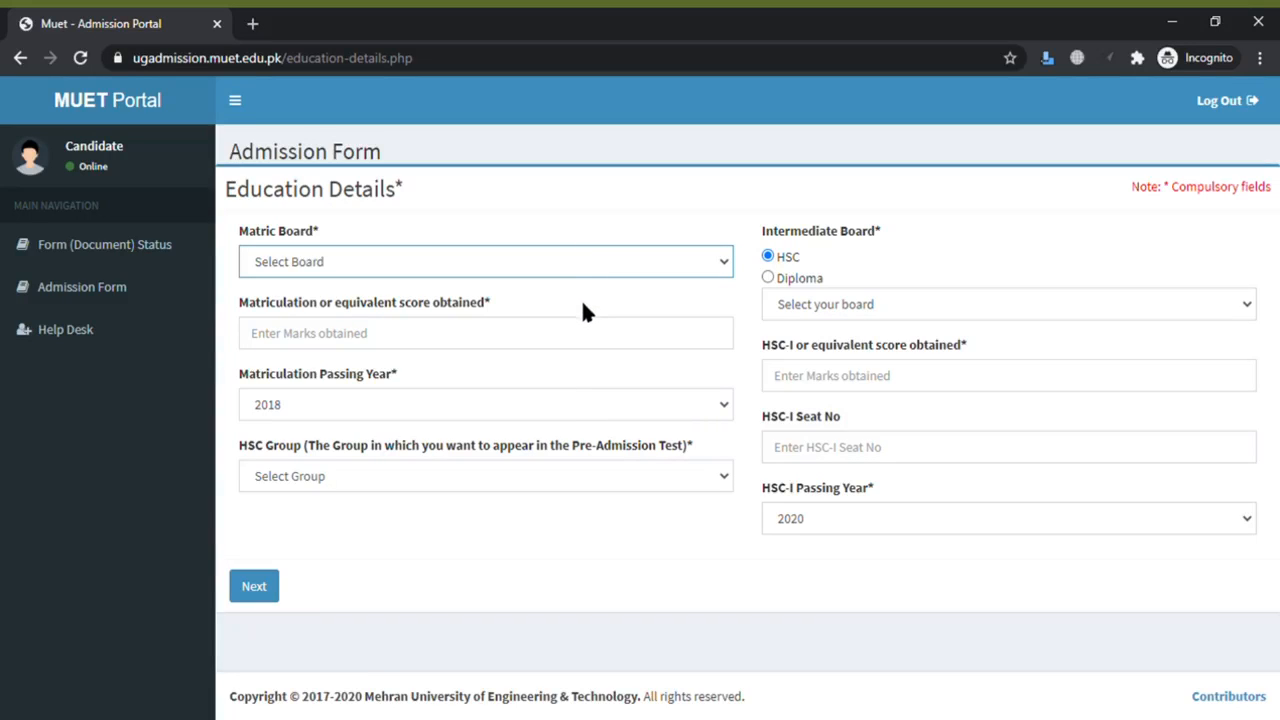
pyautogui.click(583, 304)
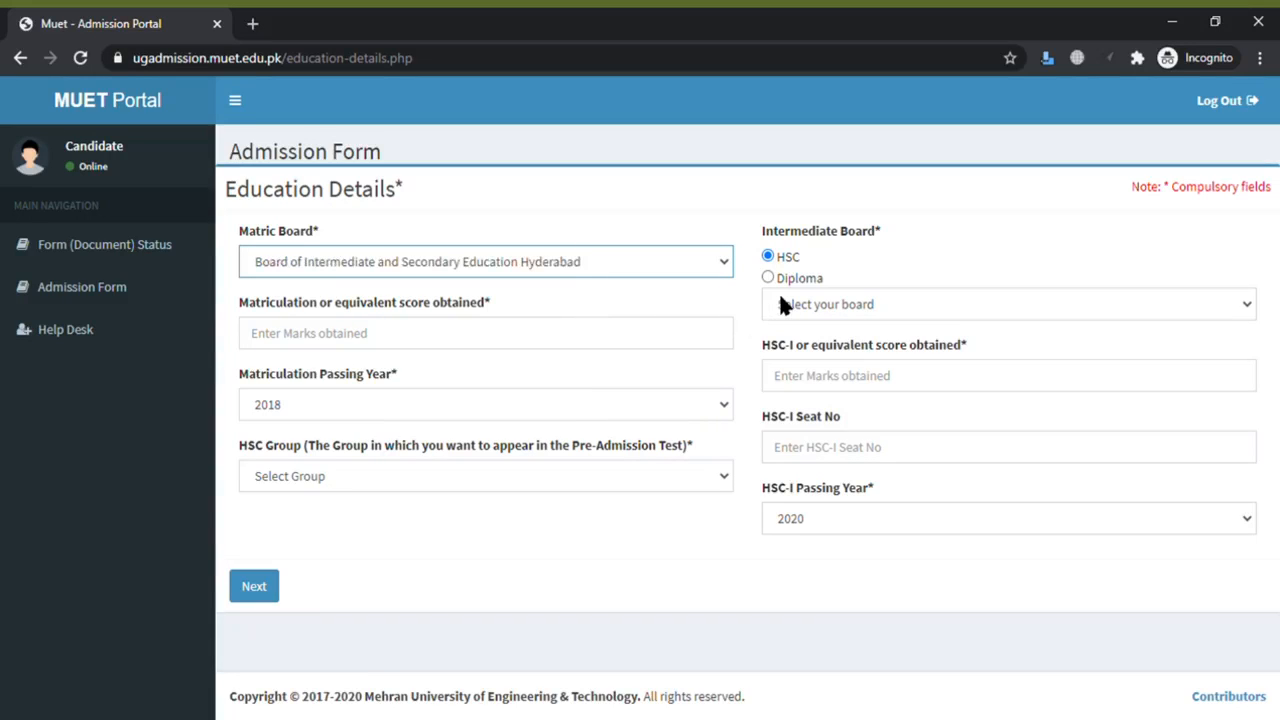
pyautogui.click(627, 352)
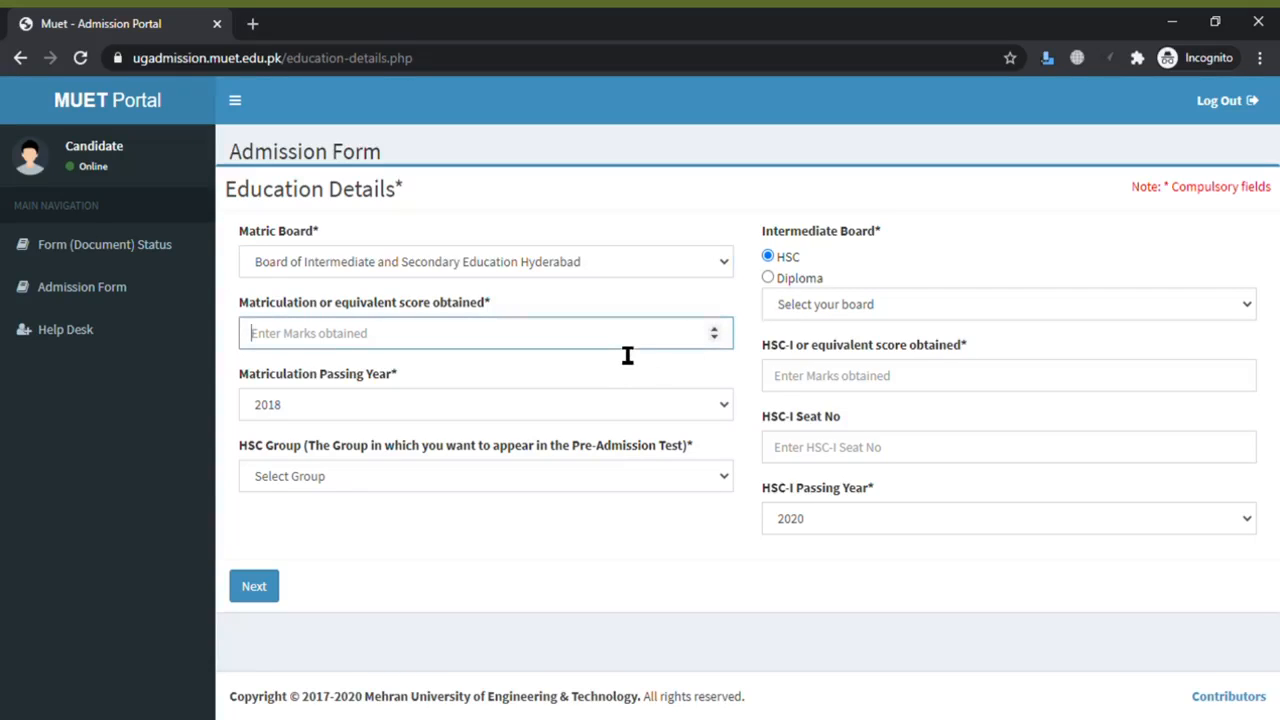
pyautogui.write('632')
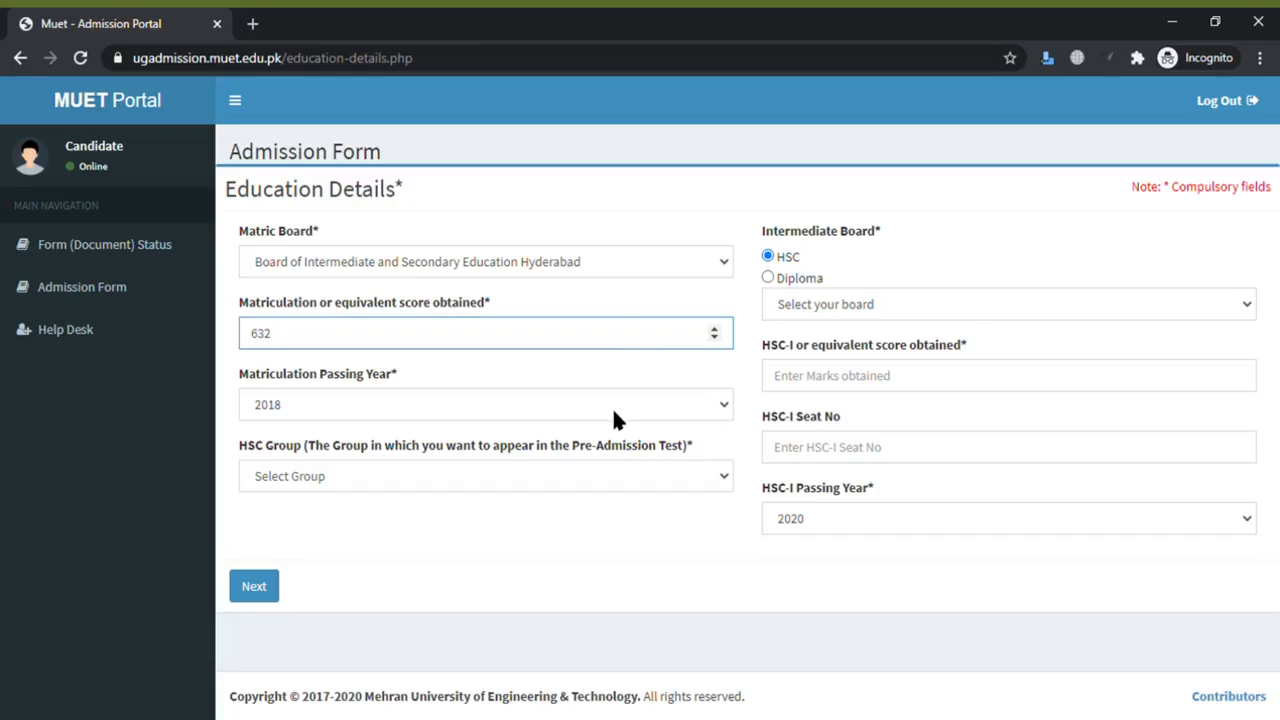
pyautogui.press('Tab')
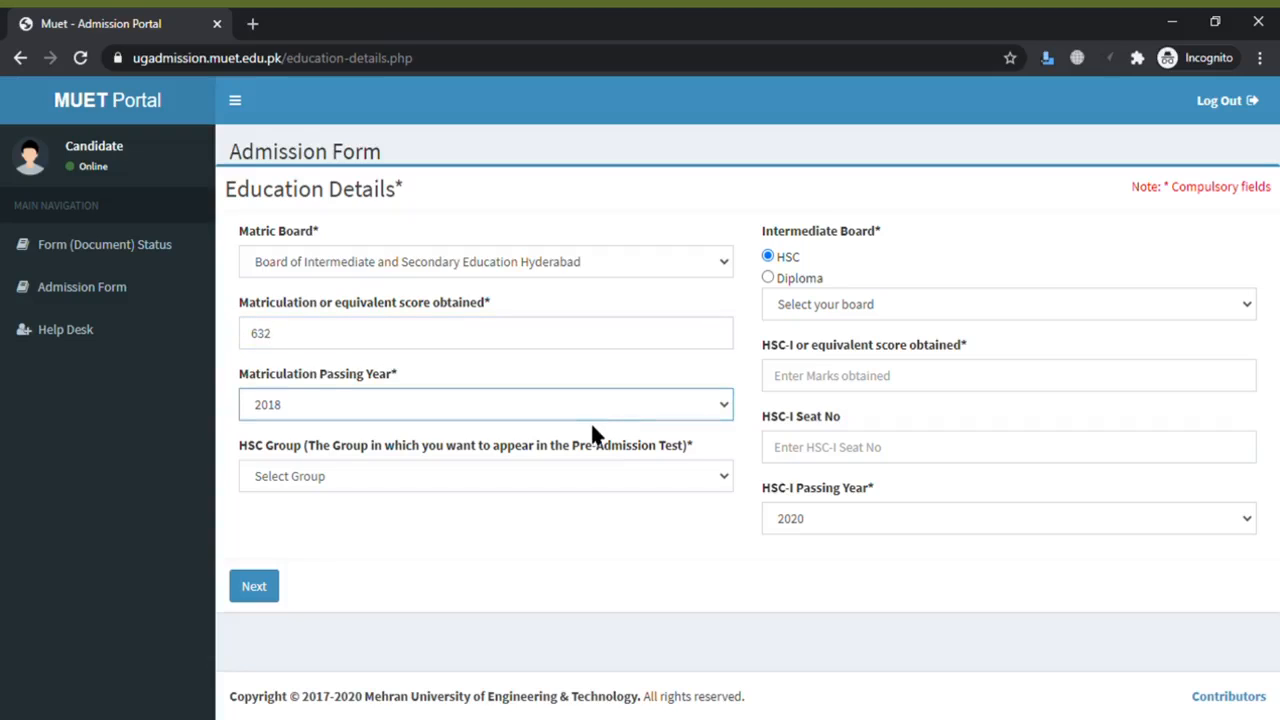
pyautogui.click(589, 379)
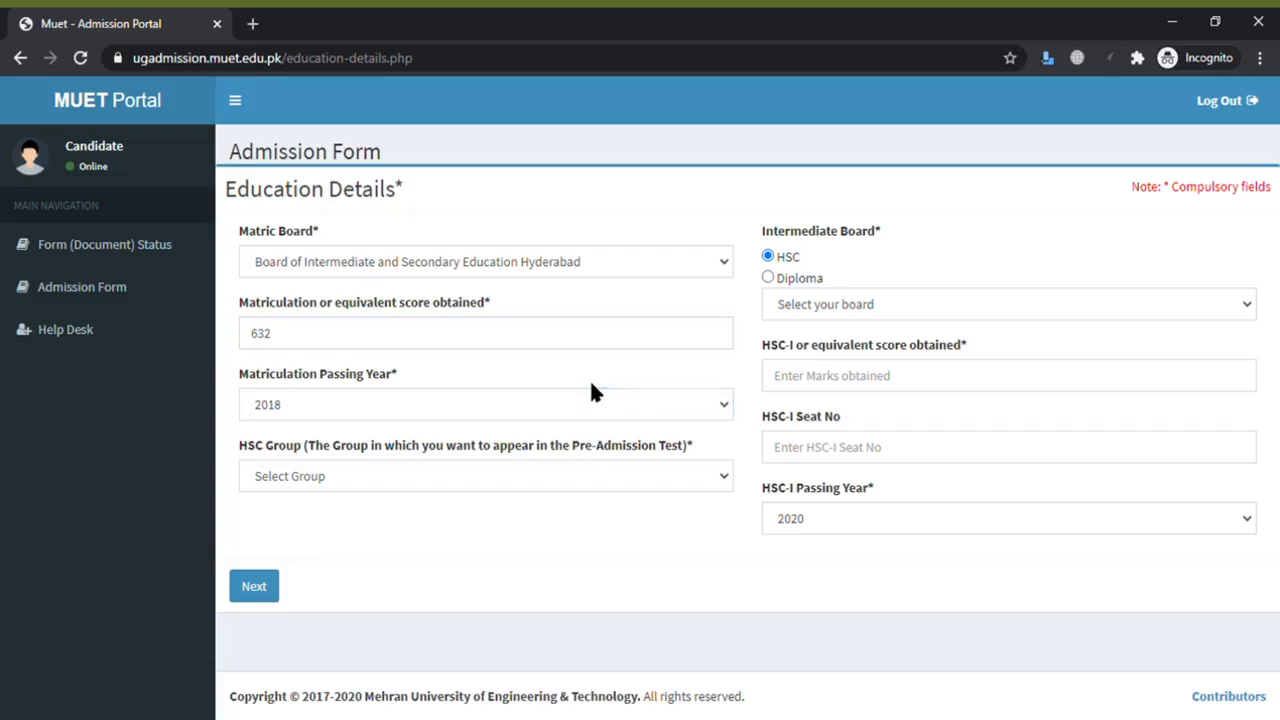
pyautogui.click(551, 465)
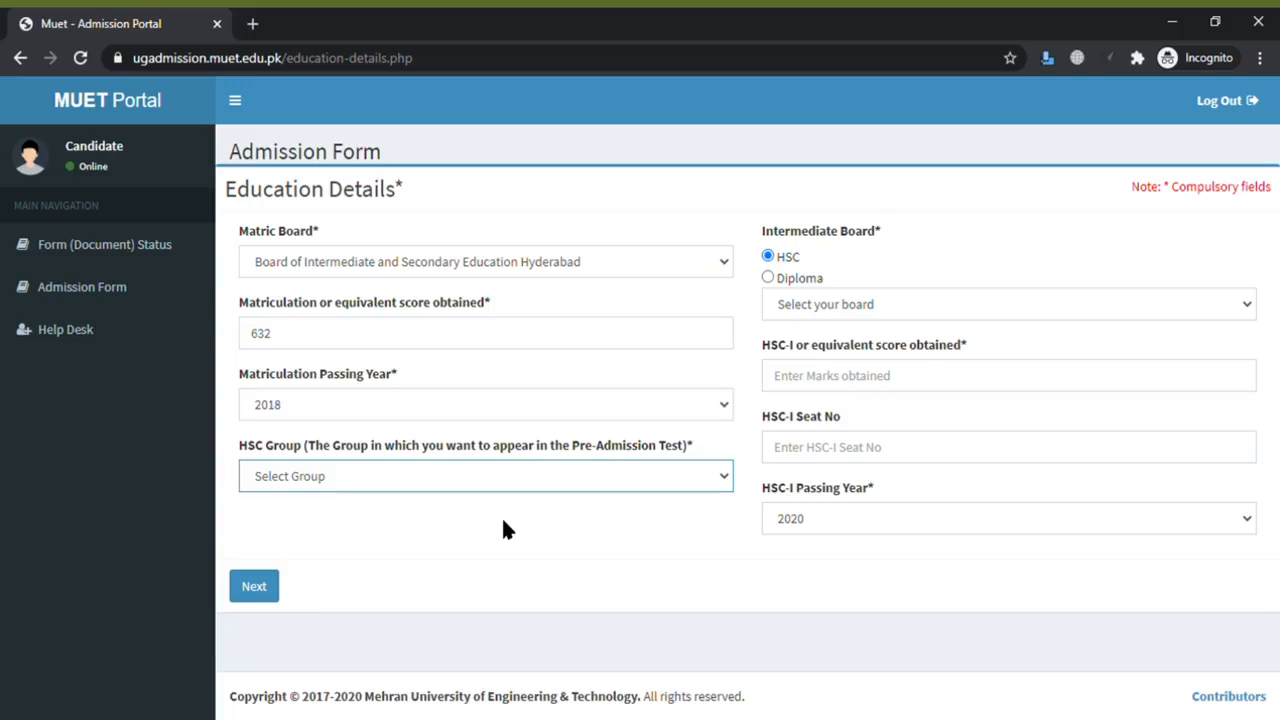
pyautogui.press('Down')
# - Keep HSC as the intermediate qualification, with Hyderabad board and HSC-I marks 466
pyautogui.click(768, 279)
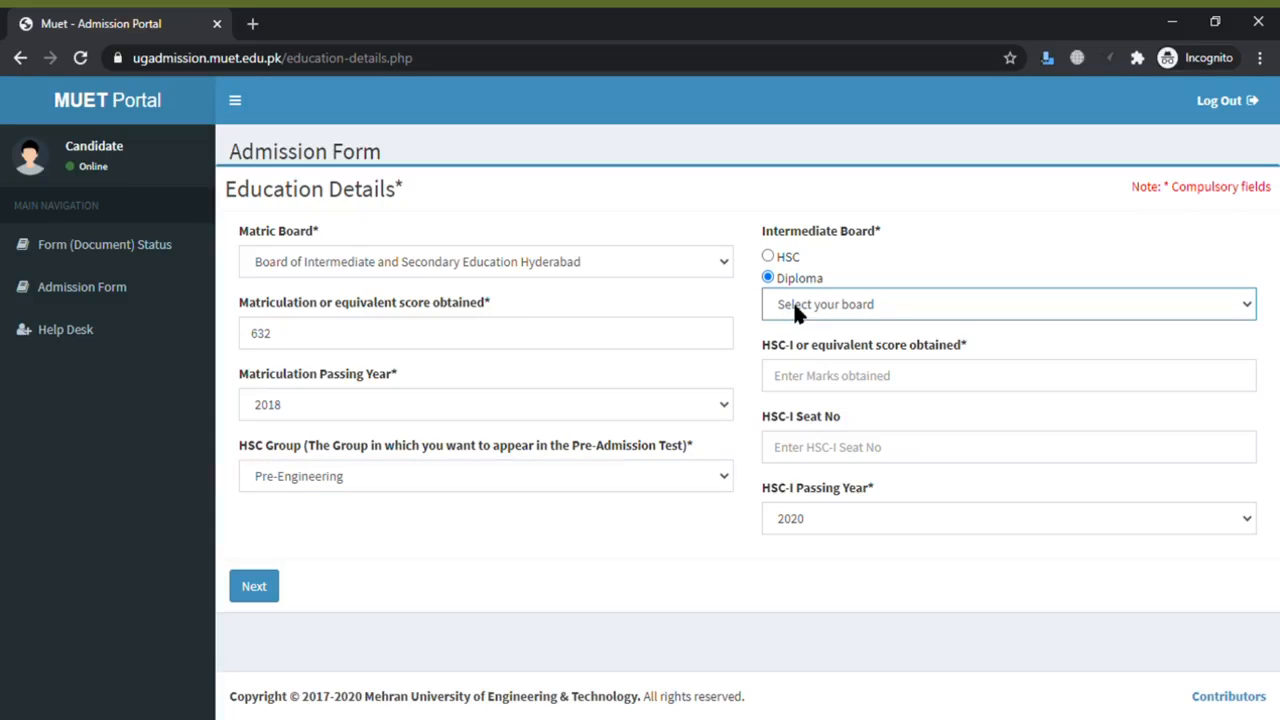
pyautogui.click(768, 257)
pyautogui.click(876, 346)
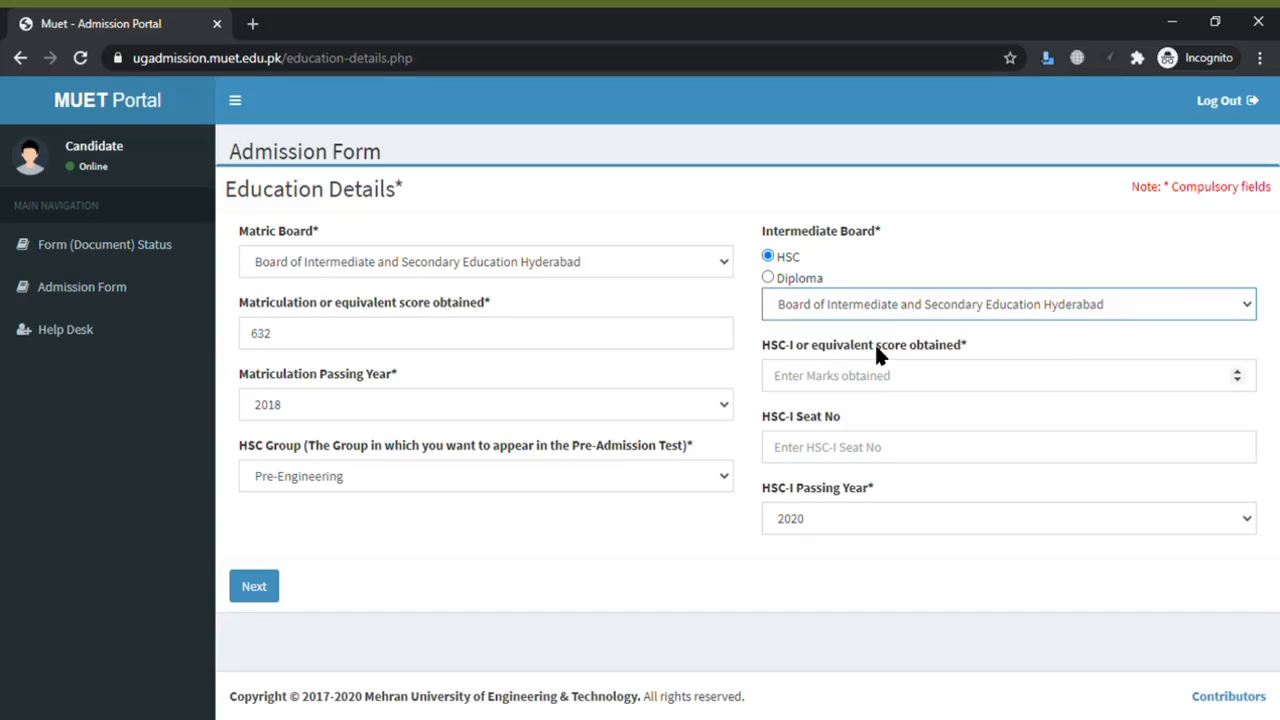
pyautogui.click(864, 393)
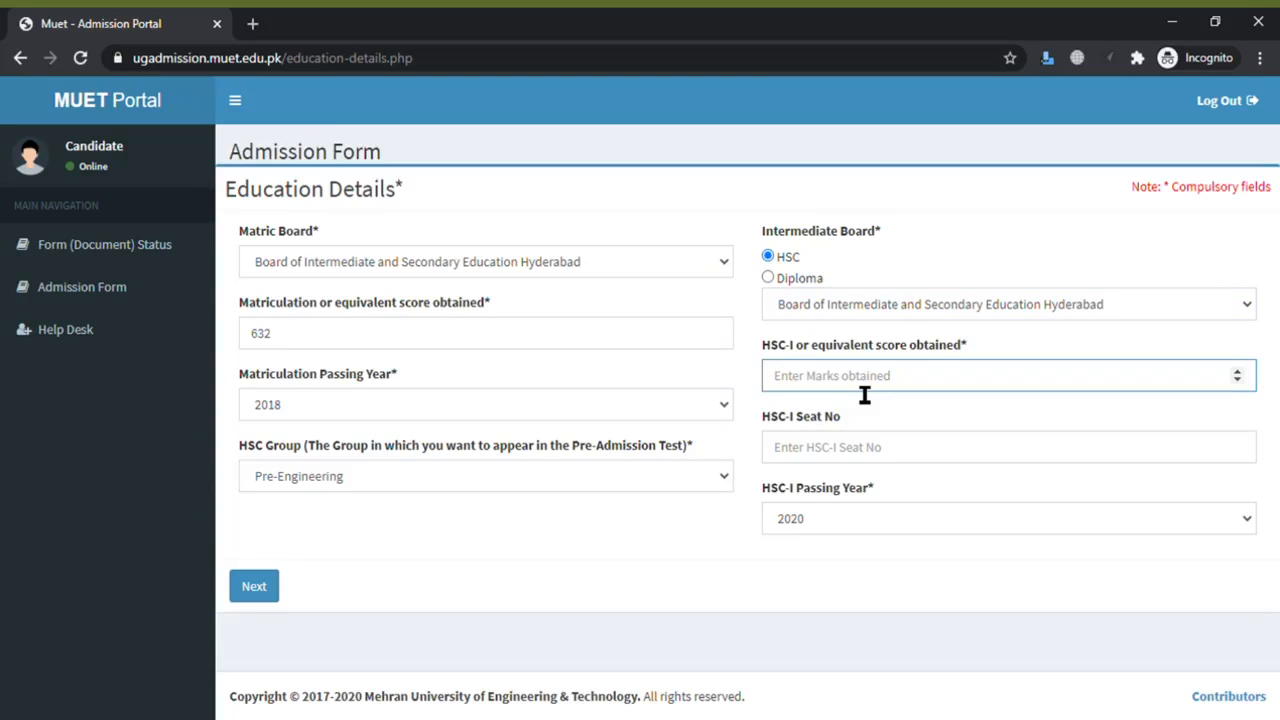
pyautogui.write('466')
# - Enter the HSC-I seat number, set passing year 2019, and submit the education details
pyautogui.click(852, 456)
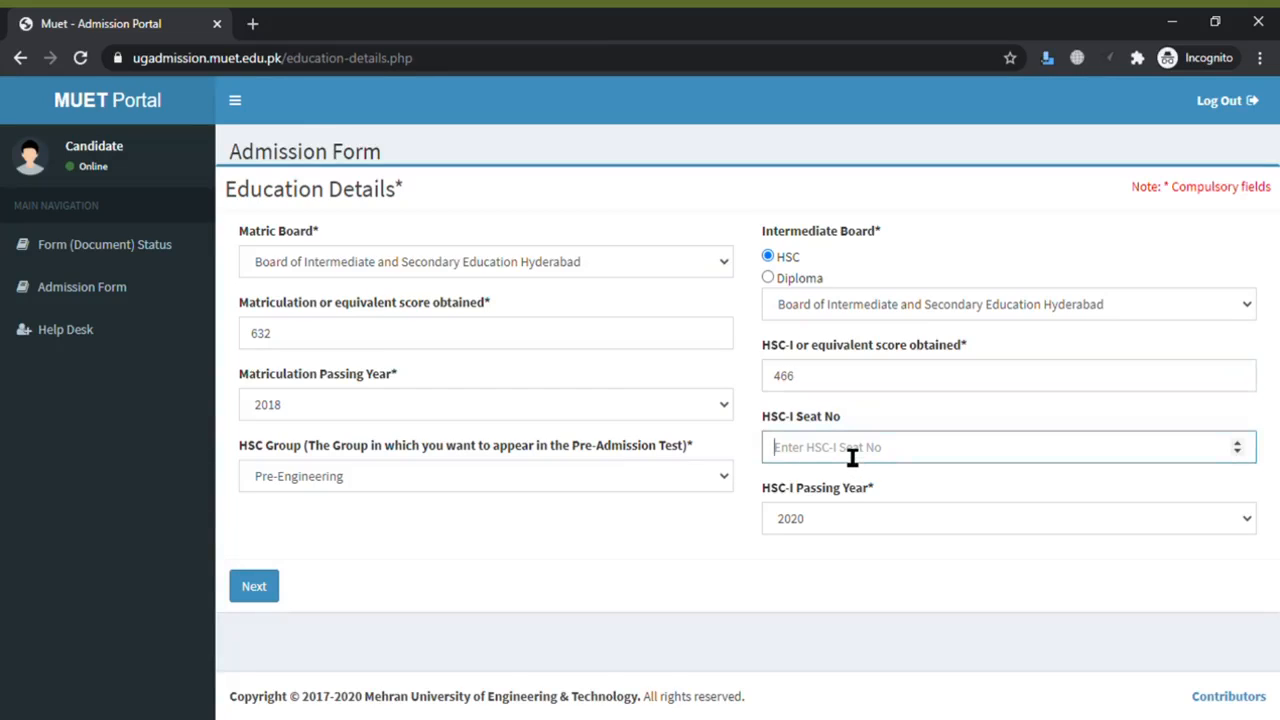
pyautogui.write('2036')
pyautogui.press('Tab')
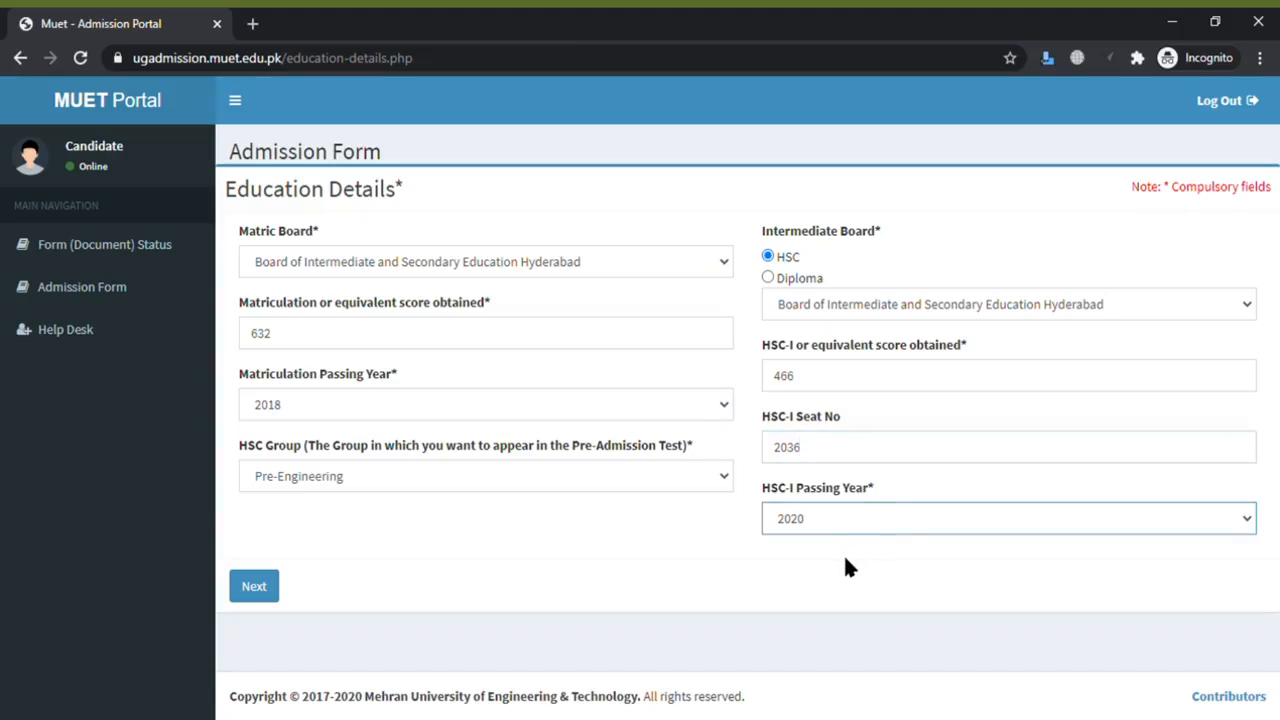
pyautogui.press('Down')
pyautogui.click(266, 587)
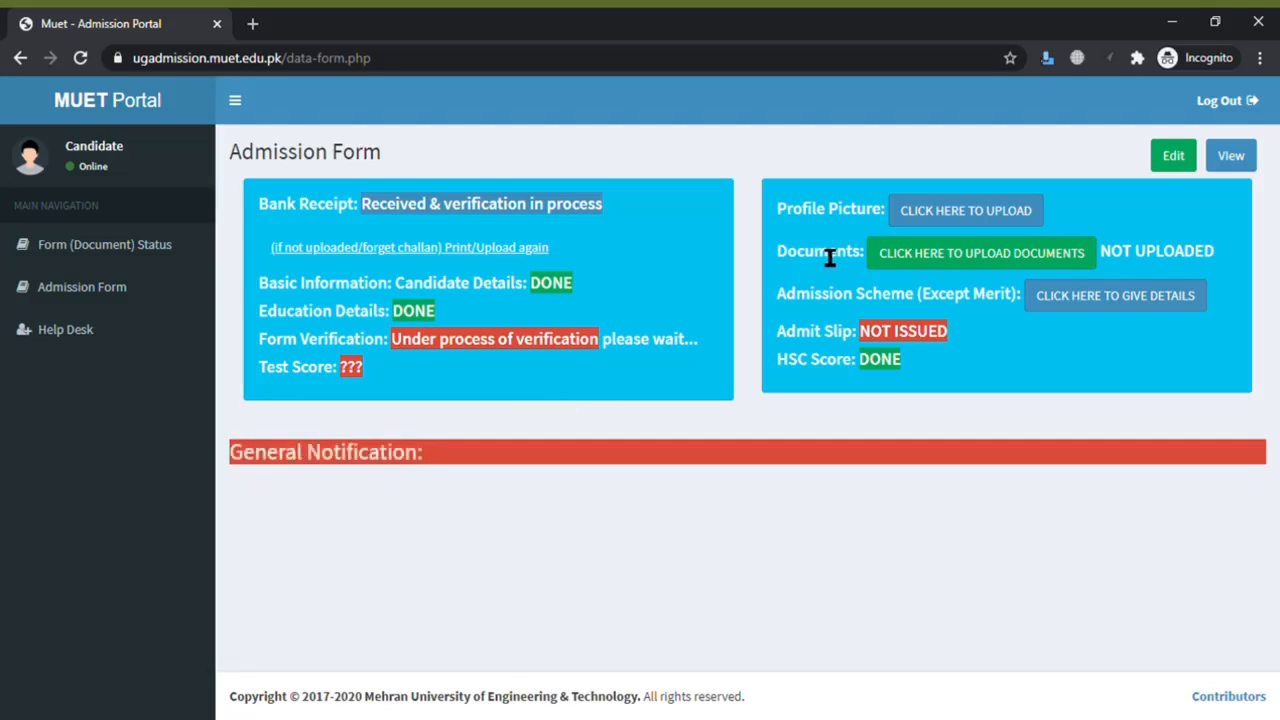
# - Open the Profile Picture upload dialog from the dashboard's CLICK HERE TO UPLOAD link
pyautogui.click(938, 212)
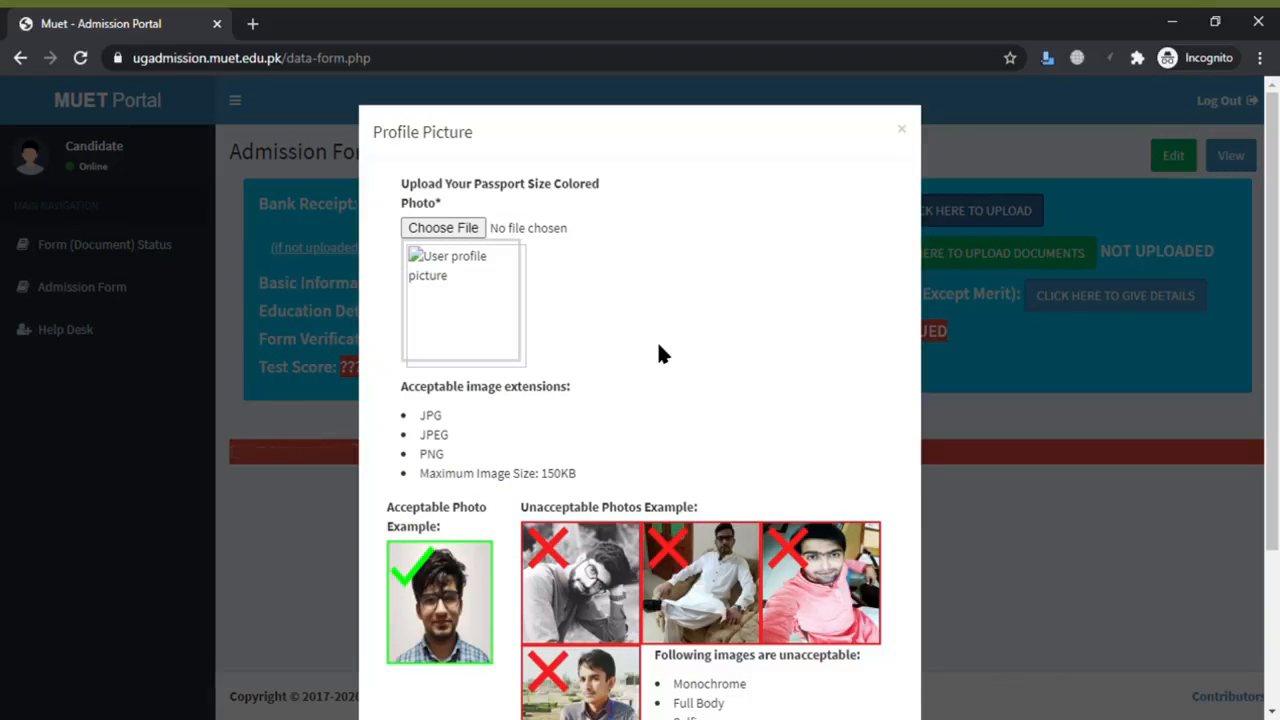
# - Choose Passport Size Photo.jpg and upload it as the profile picture
pyautogui.scroll(-2, 1272, 300)
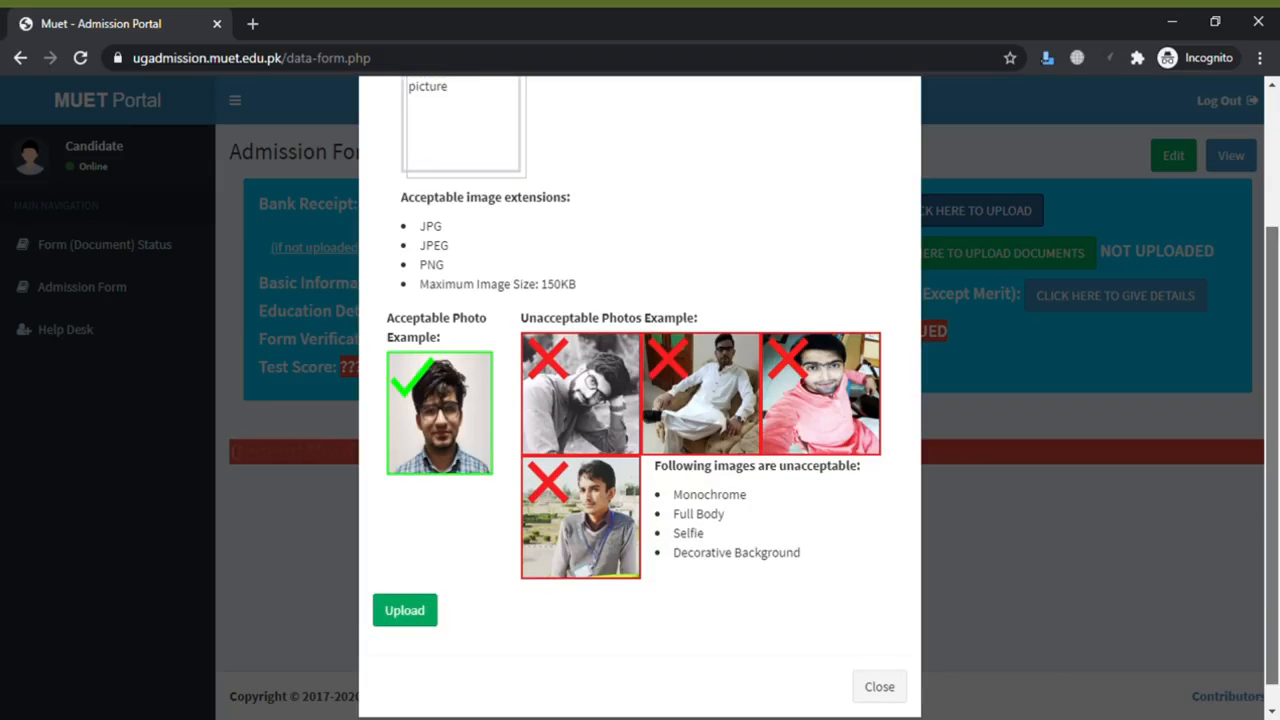
pyautogui.scroll(1, 1272, 300)
pyautogui.scroll(1, 640, 400)
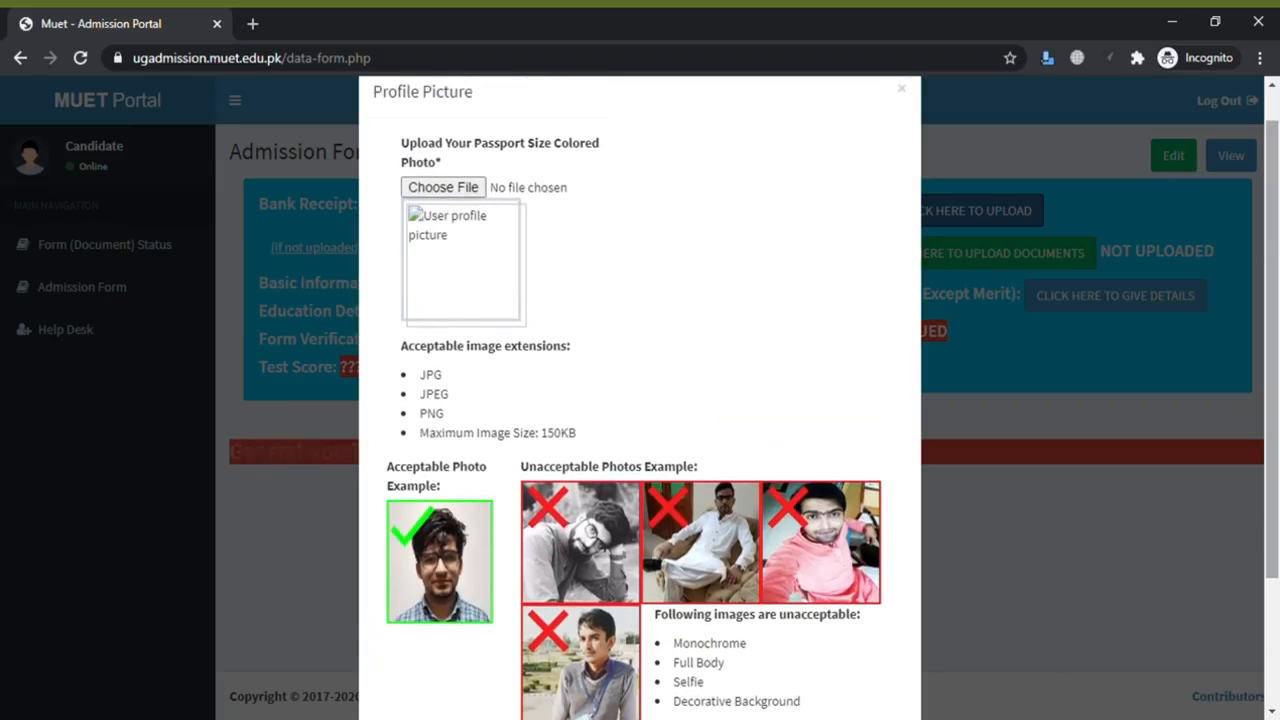
pyautogui.click(459, 188)
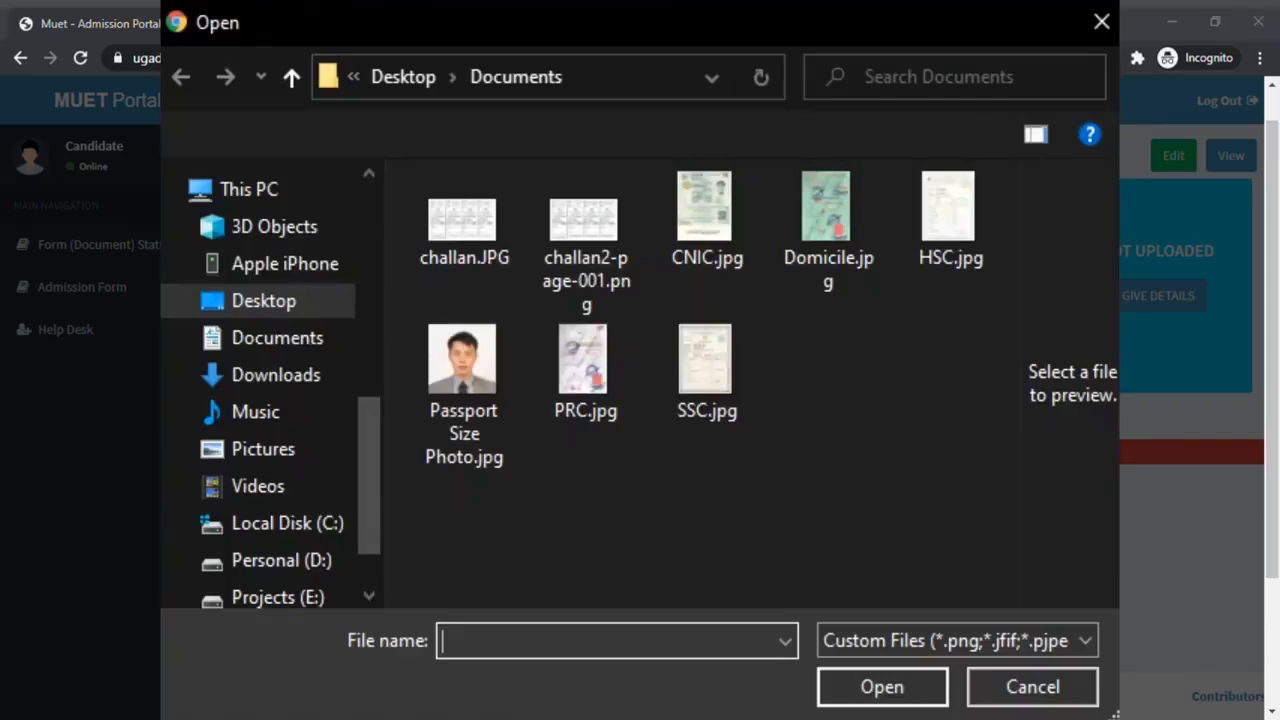
pyautogui.doubleClick(464, 395)
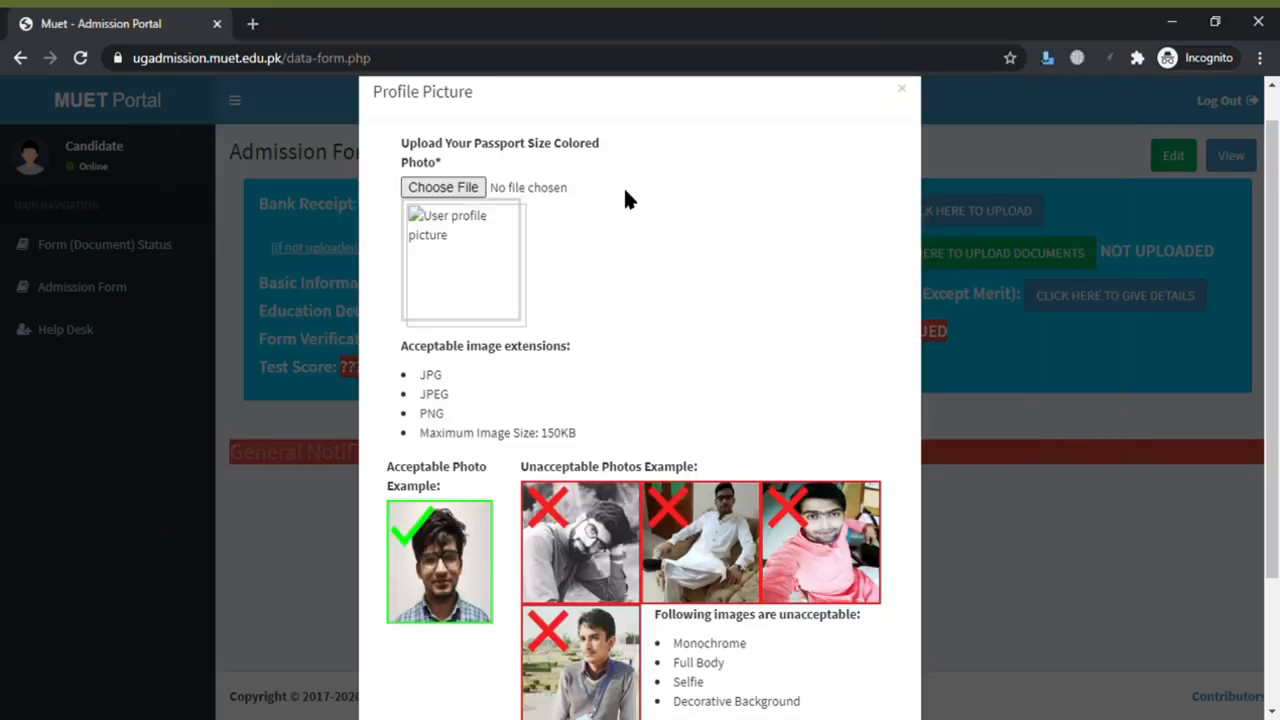
pyautogui.scroll(-1, 512, 573)
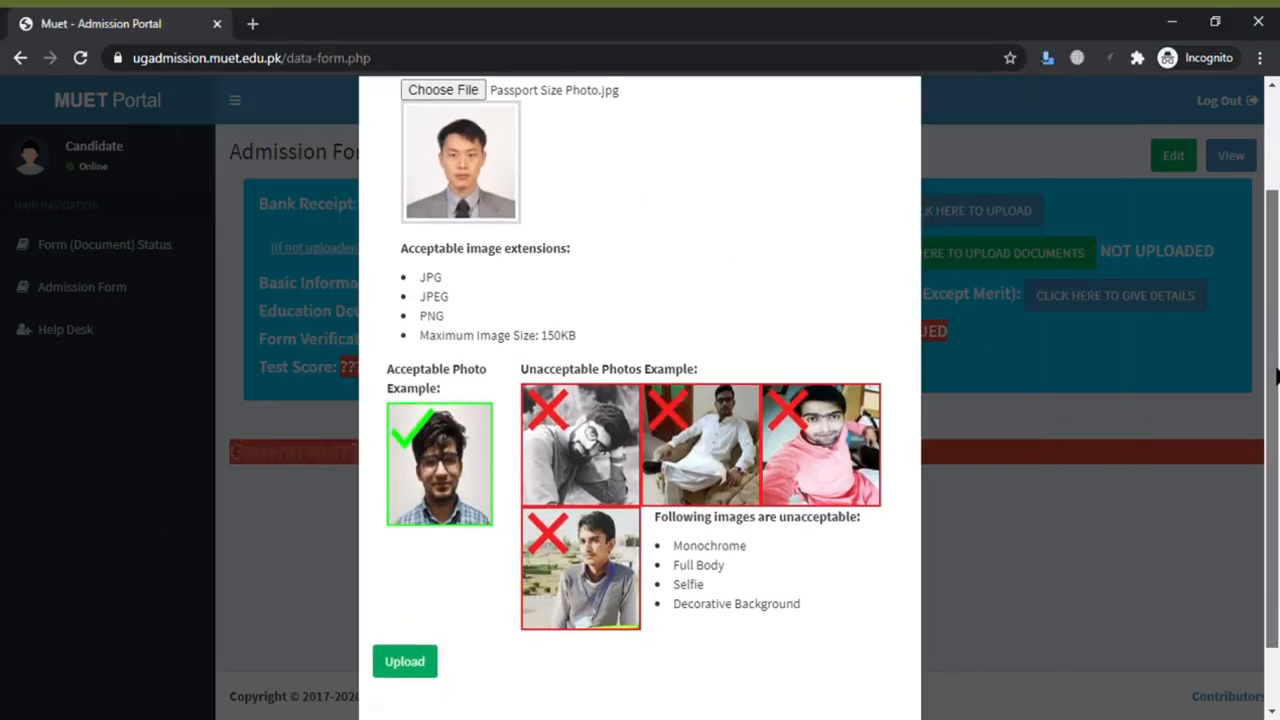
pyautogui.click(433, 660)
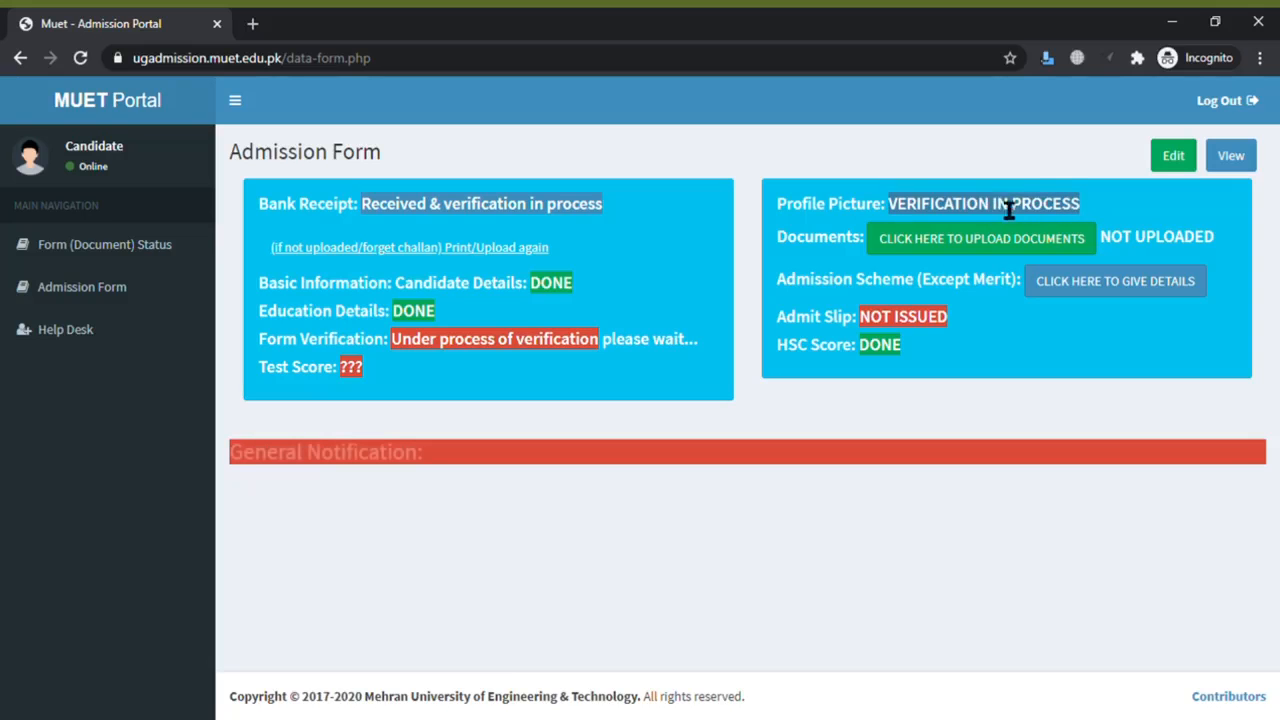
# - Attach SSC.jpg, HSC.jpg, Domicile.jpg, PRC.jpg and CNIC.jpg in the documents form and upload them
pyautogui.click(913, 245)
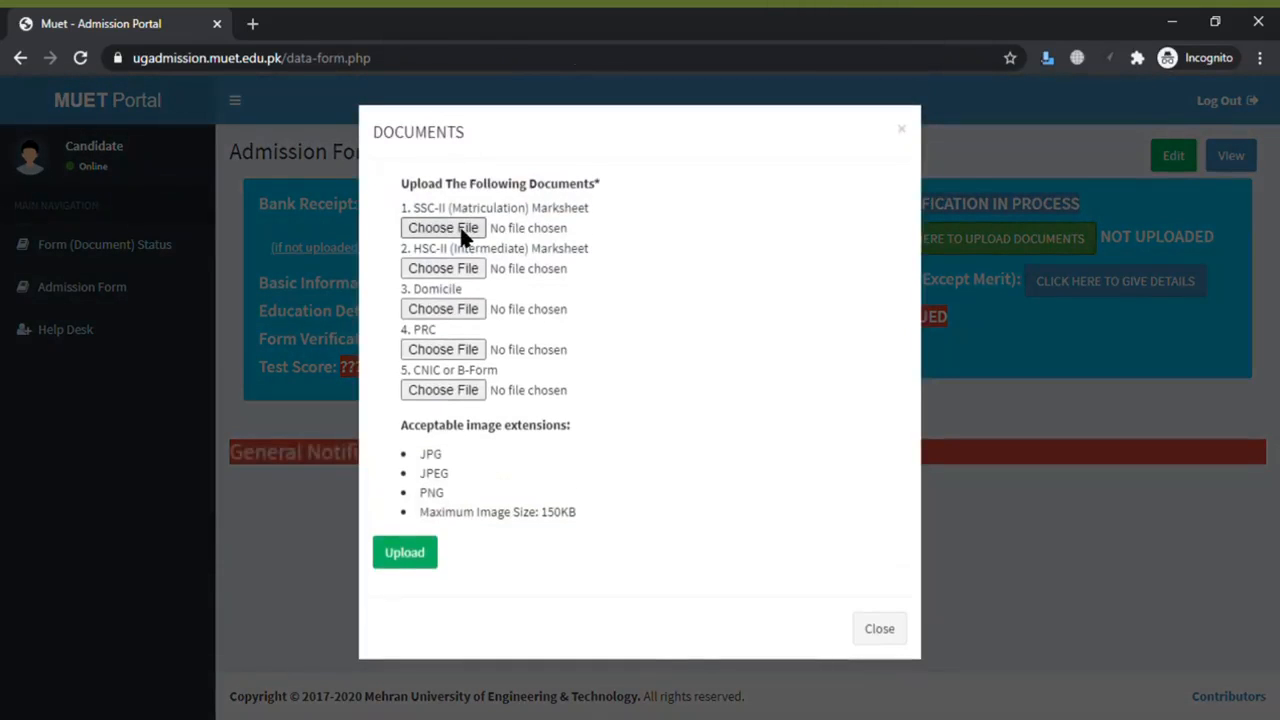
pyautogui.click(459, 226)
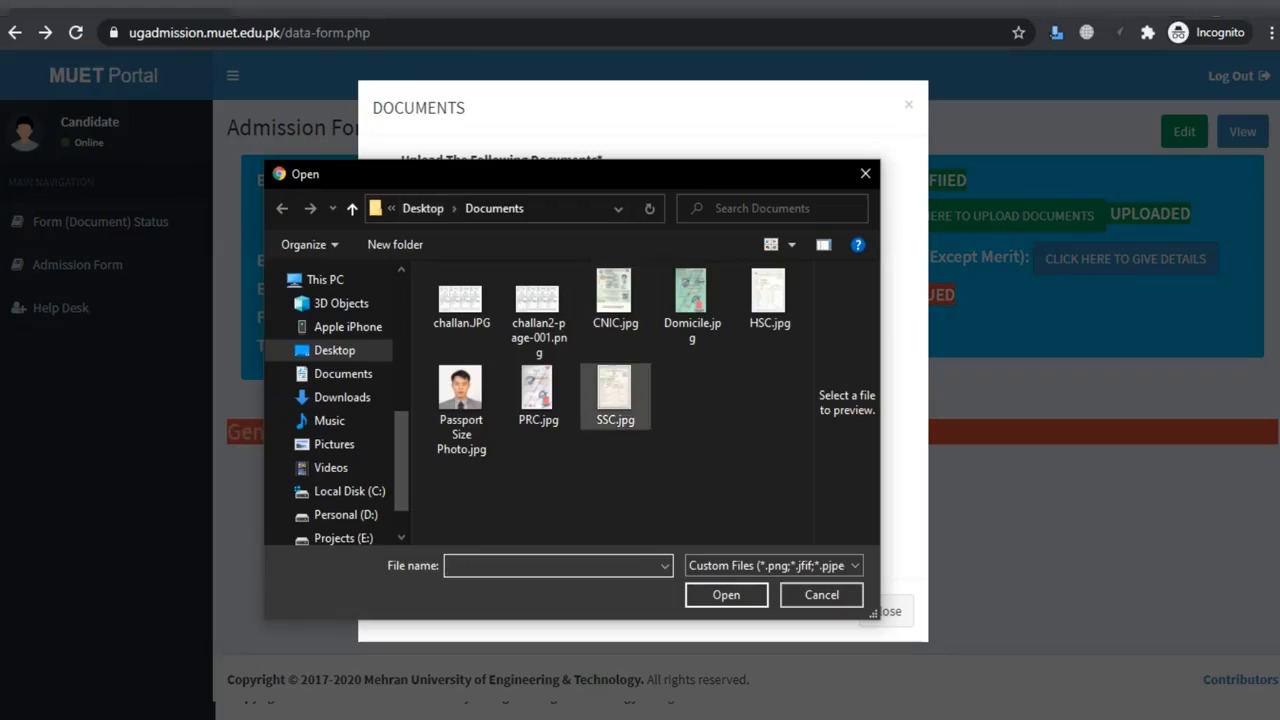
pyautogui.doubleClick(615, 395)
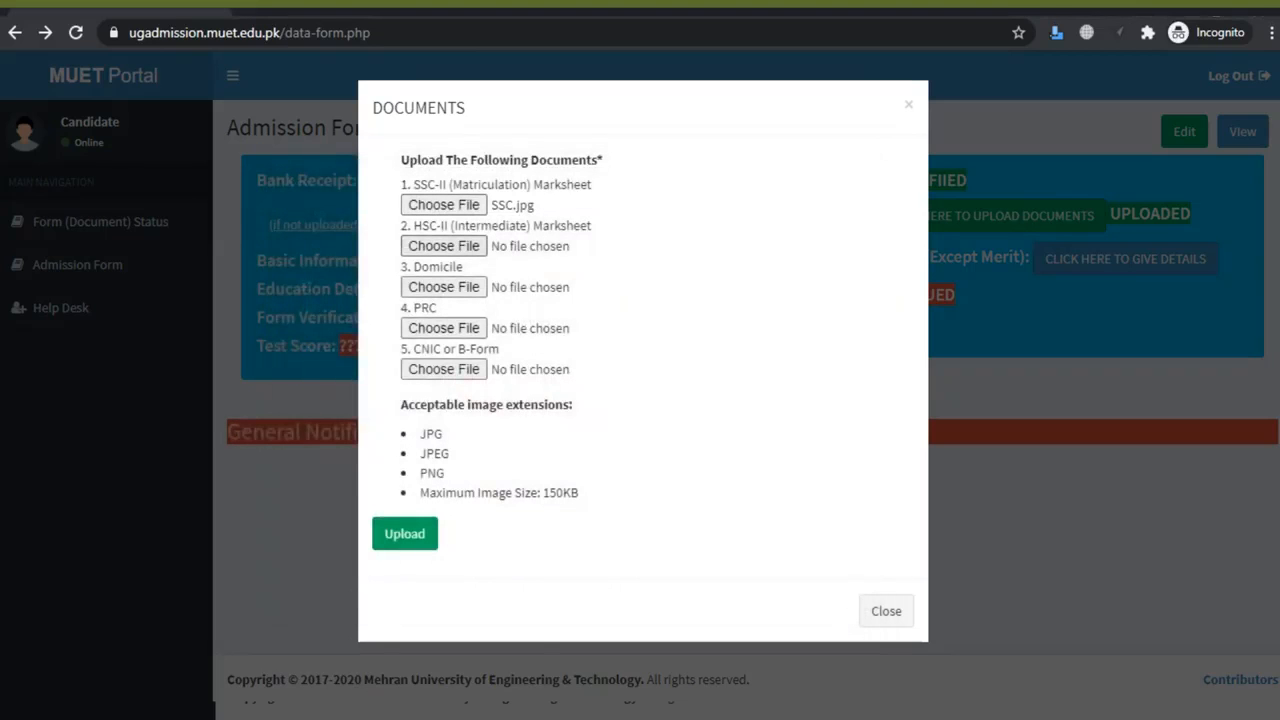
pyautogui.click(444, 246)
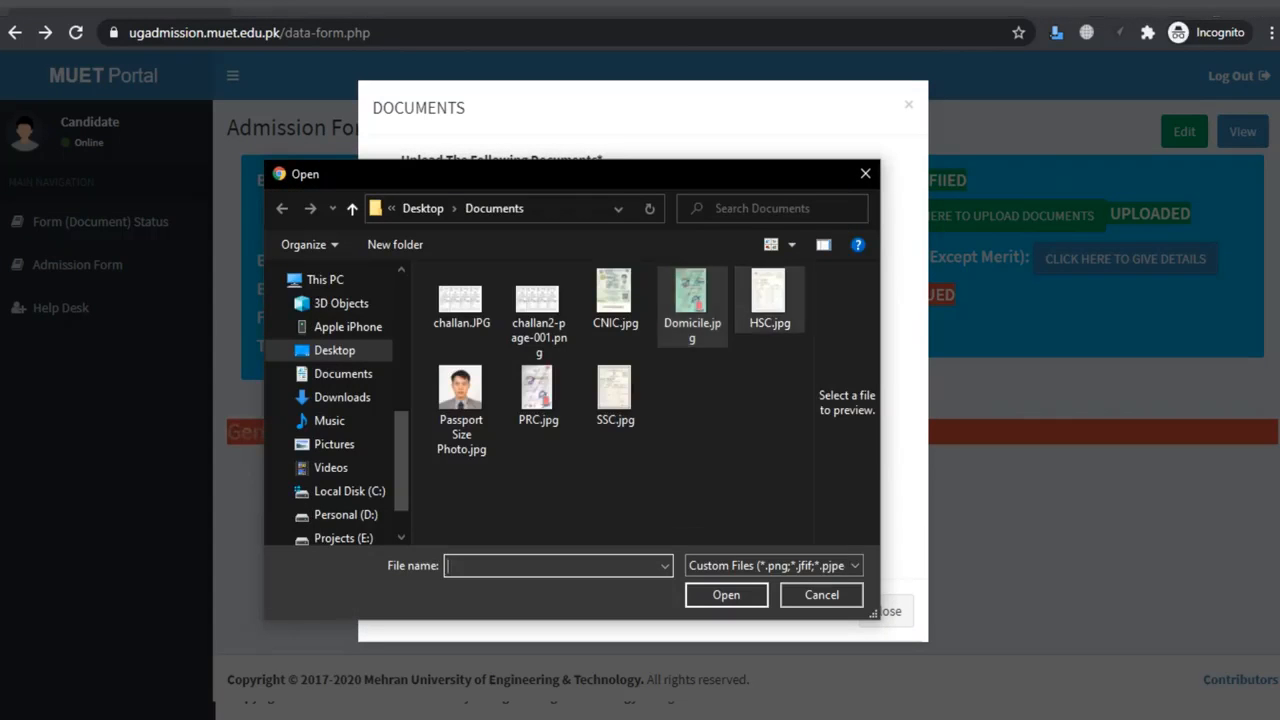
pyautogui.doubleClick(769, 300)
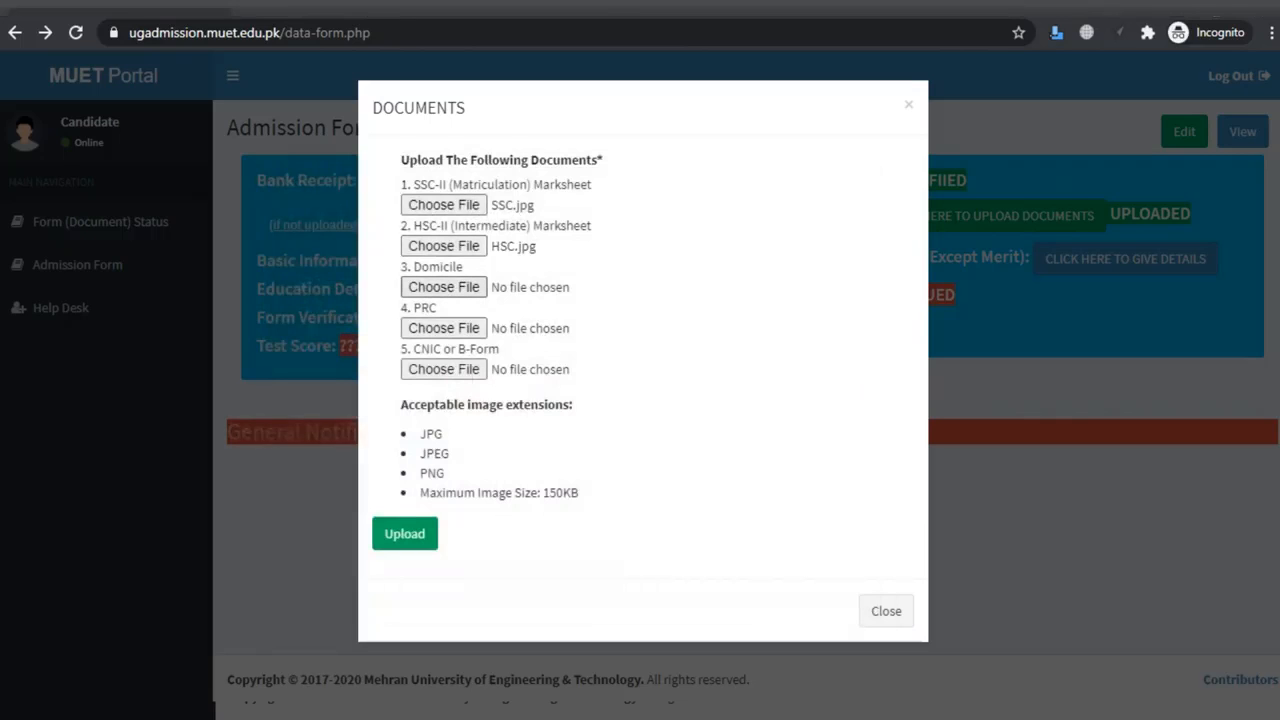
pyautogui.click(444, 287)
pyautogui.click(689, 294)
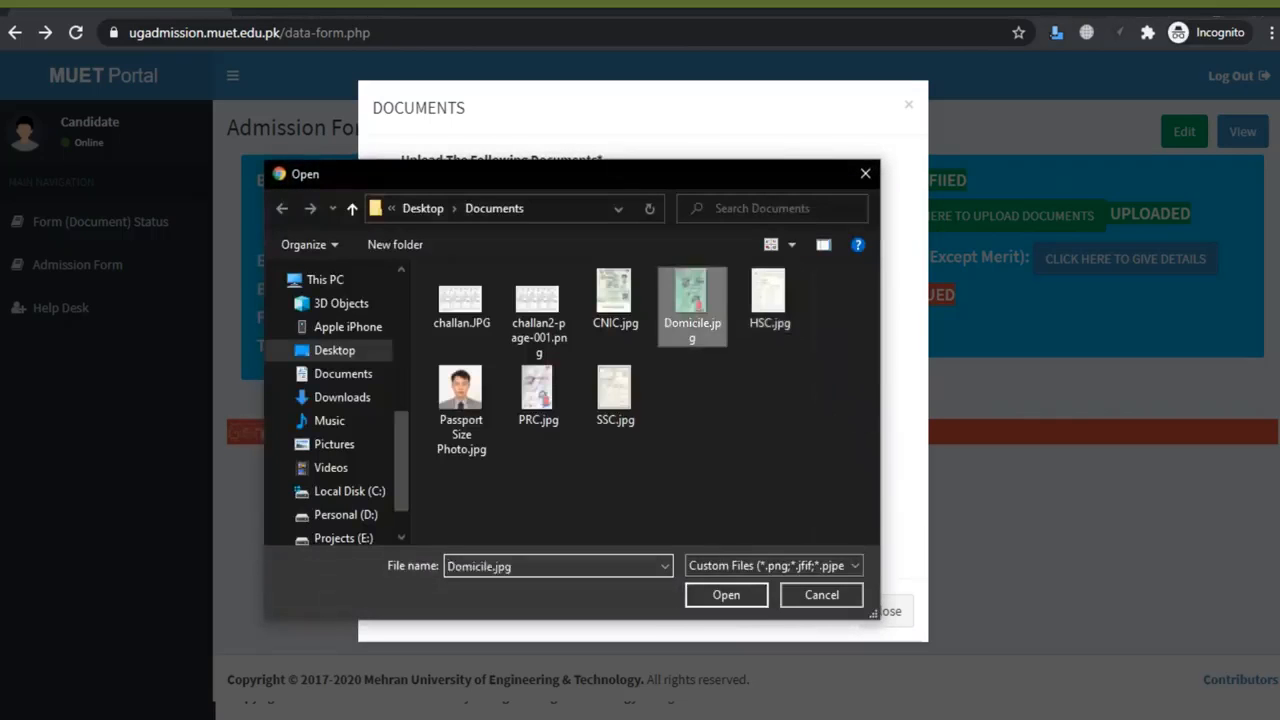
pyautogui.doubleClick(689, 294)
pyautogui.click(444, 328)
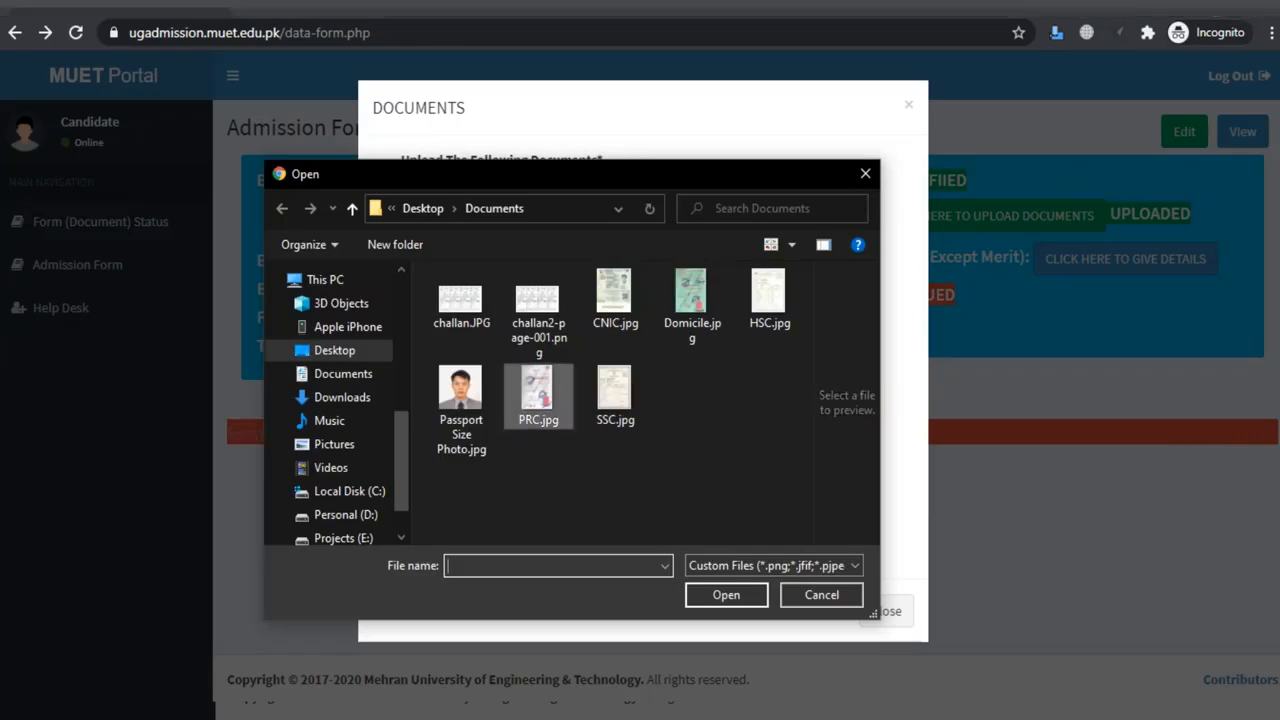
pyautogui.doubleClick(538, 392)
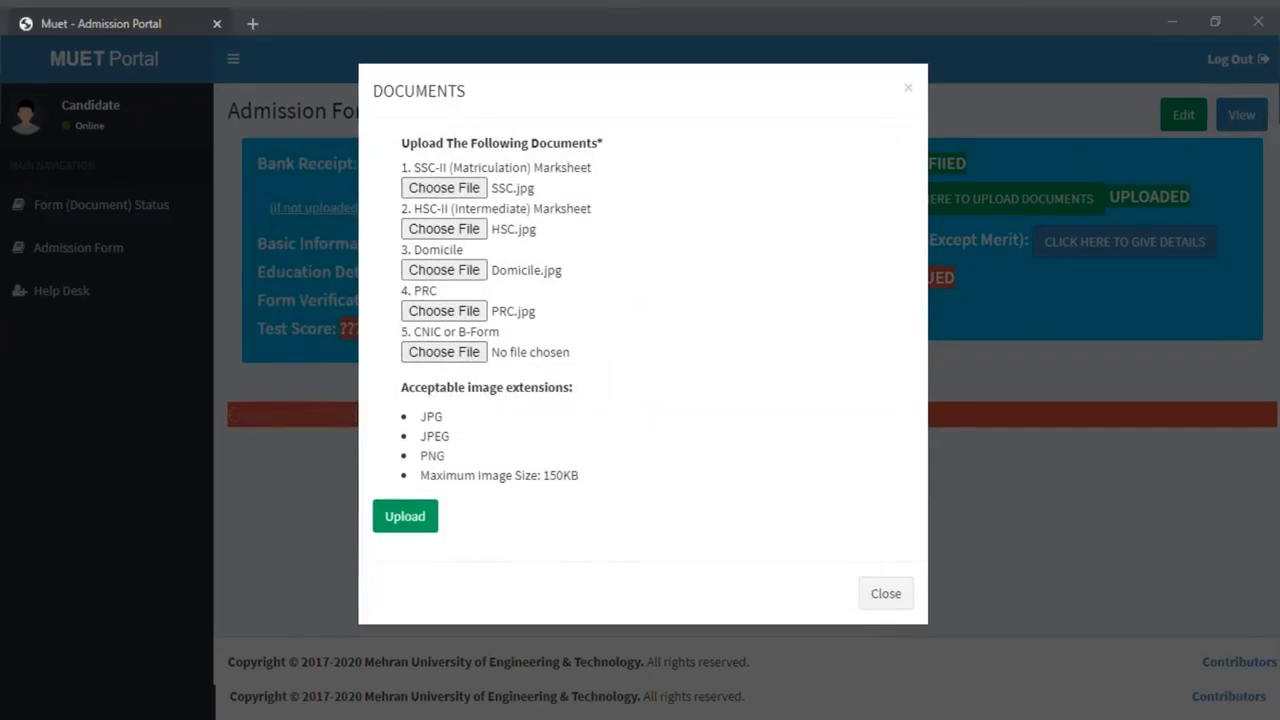
pyautogui.click(444, 352)
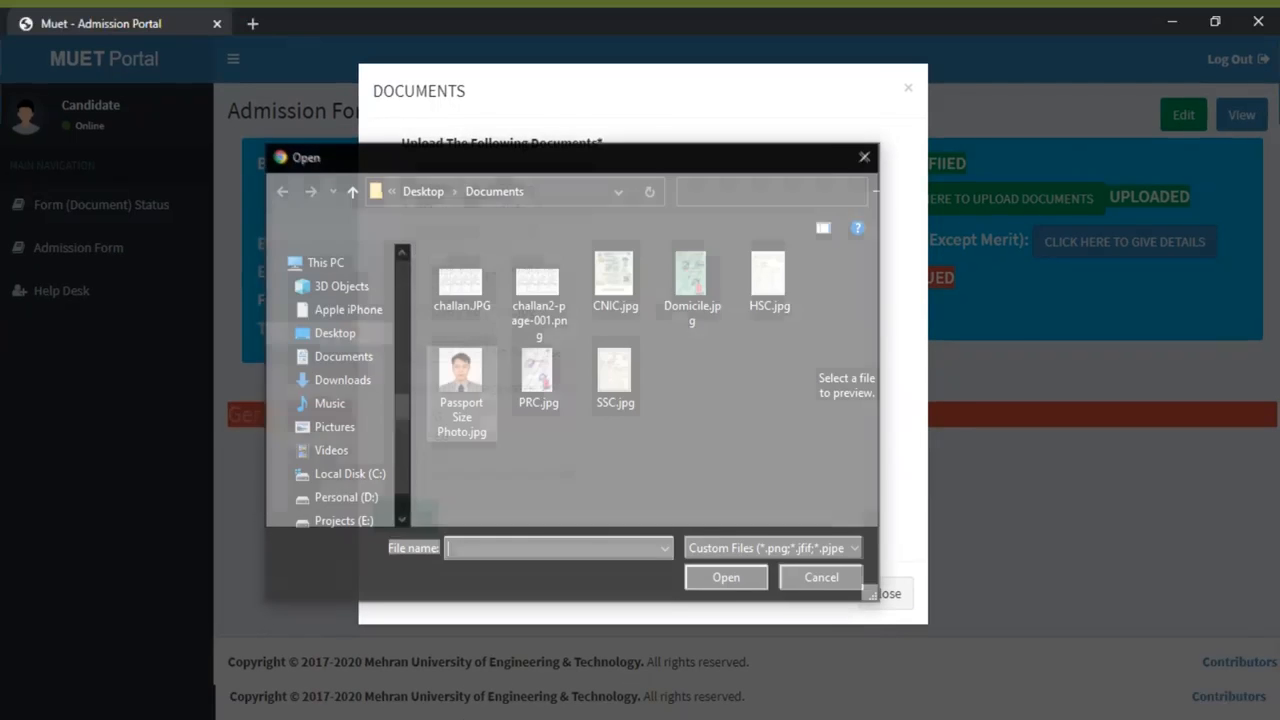
pyautogui.doubleClick(615, 283)
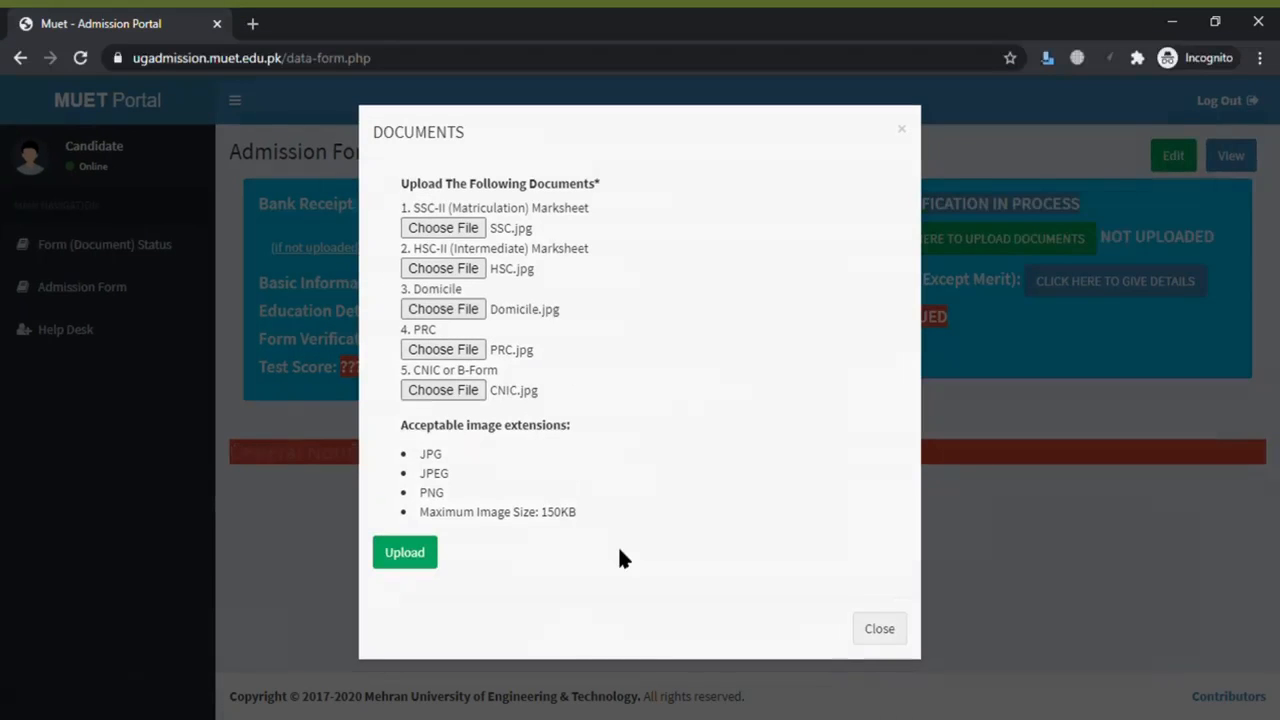
pyautogui.click(418, 560)
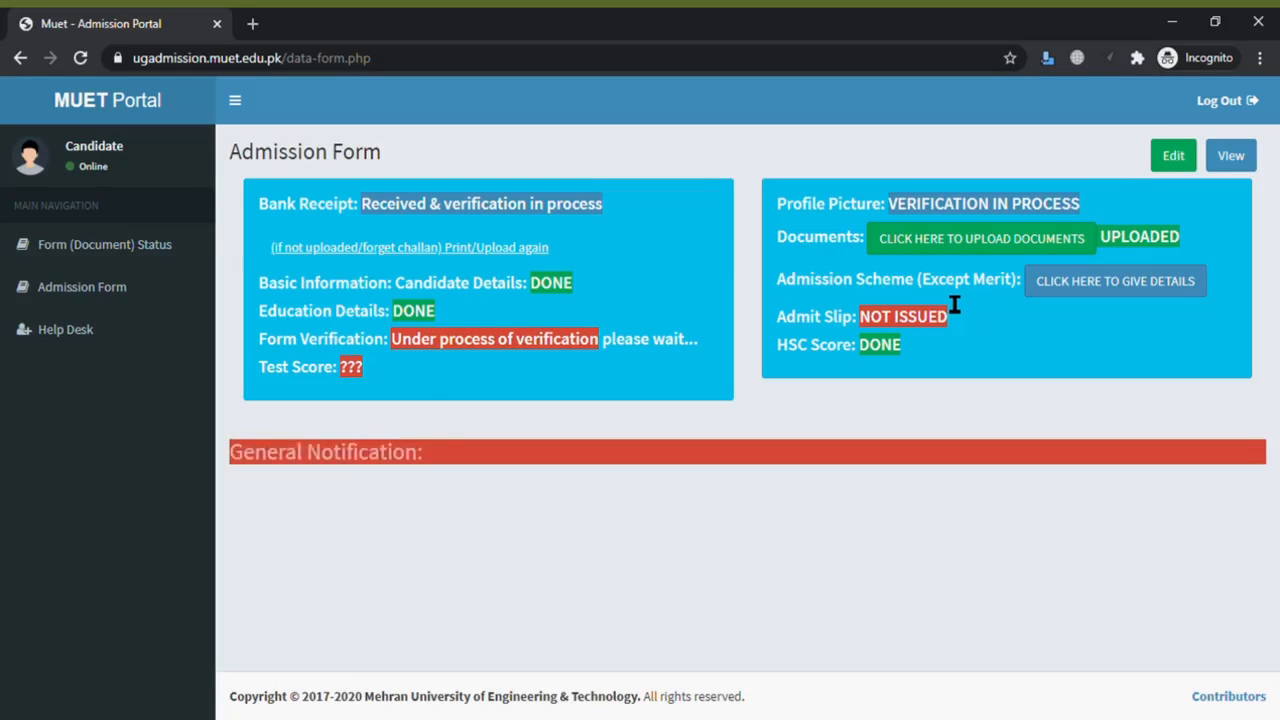
pyautogui.click(1097, 288)
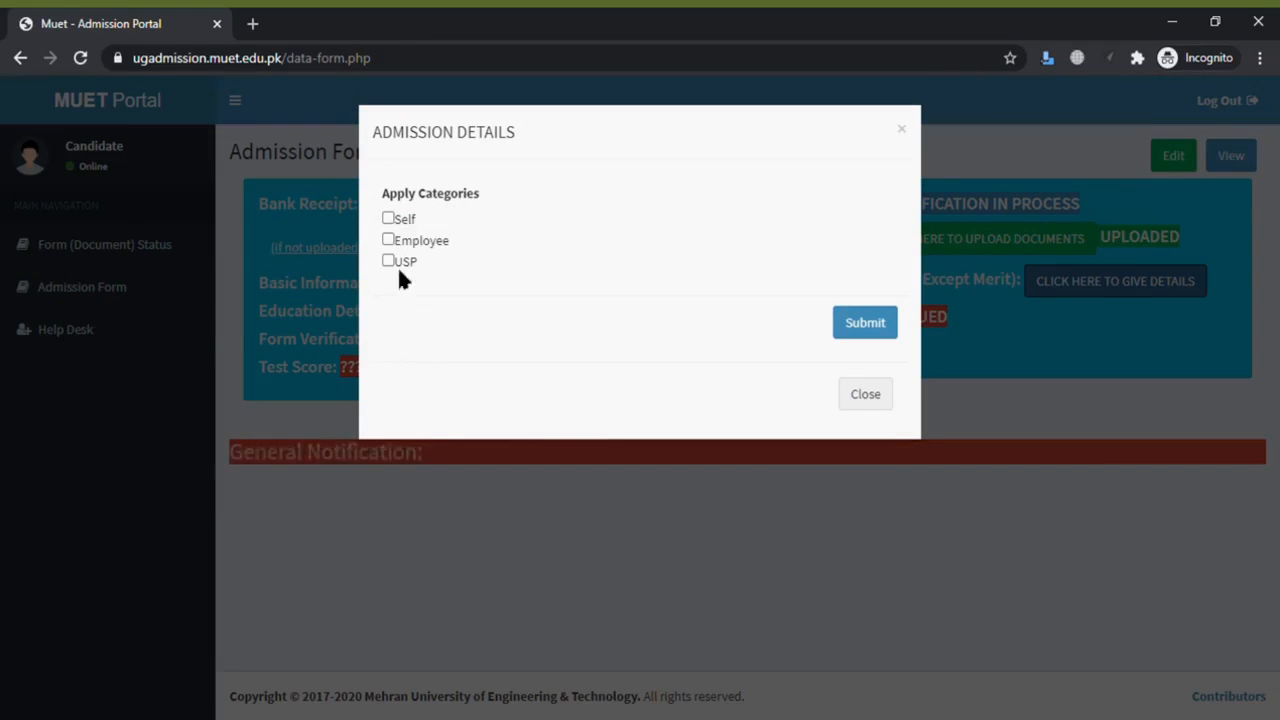
pyautogui.click(867, 395)
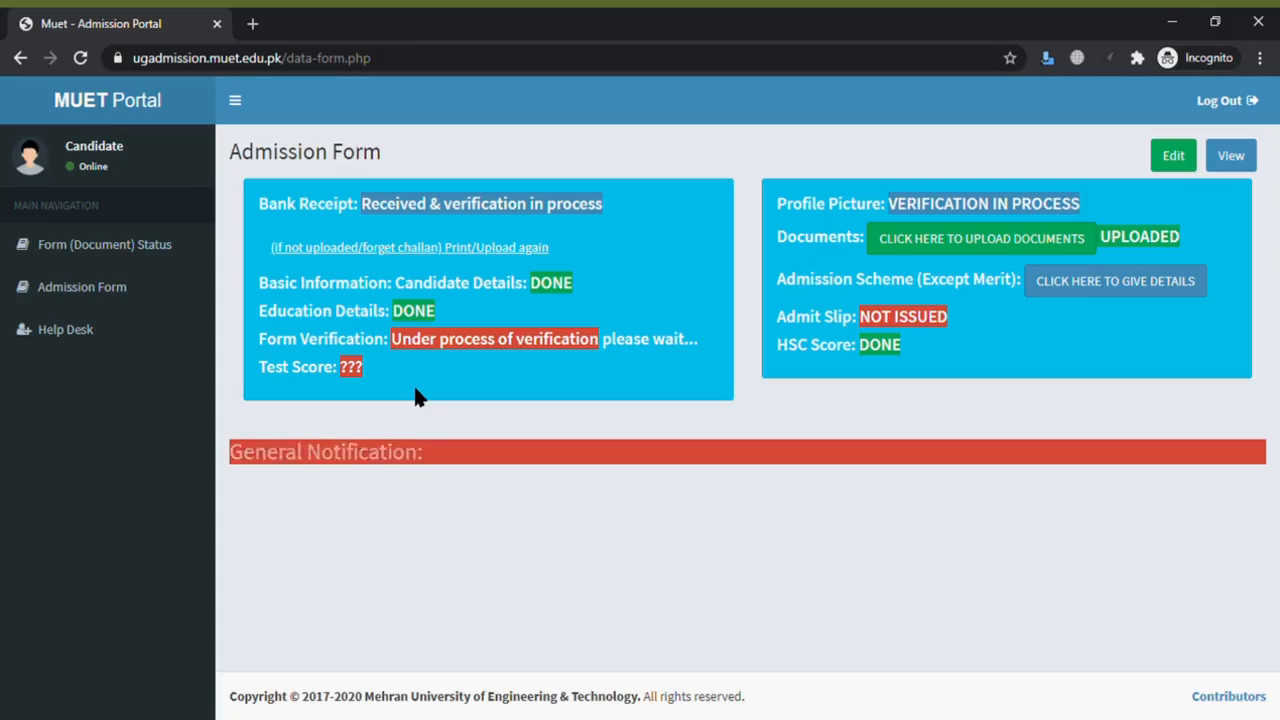
# - Highlight and clear the form verification status text, then go to the Help Desk page
pyautogui.moveTo(403, 349); pyautogui.dragTo(609, 354)
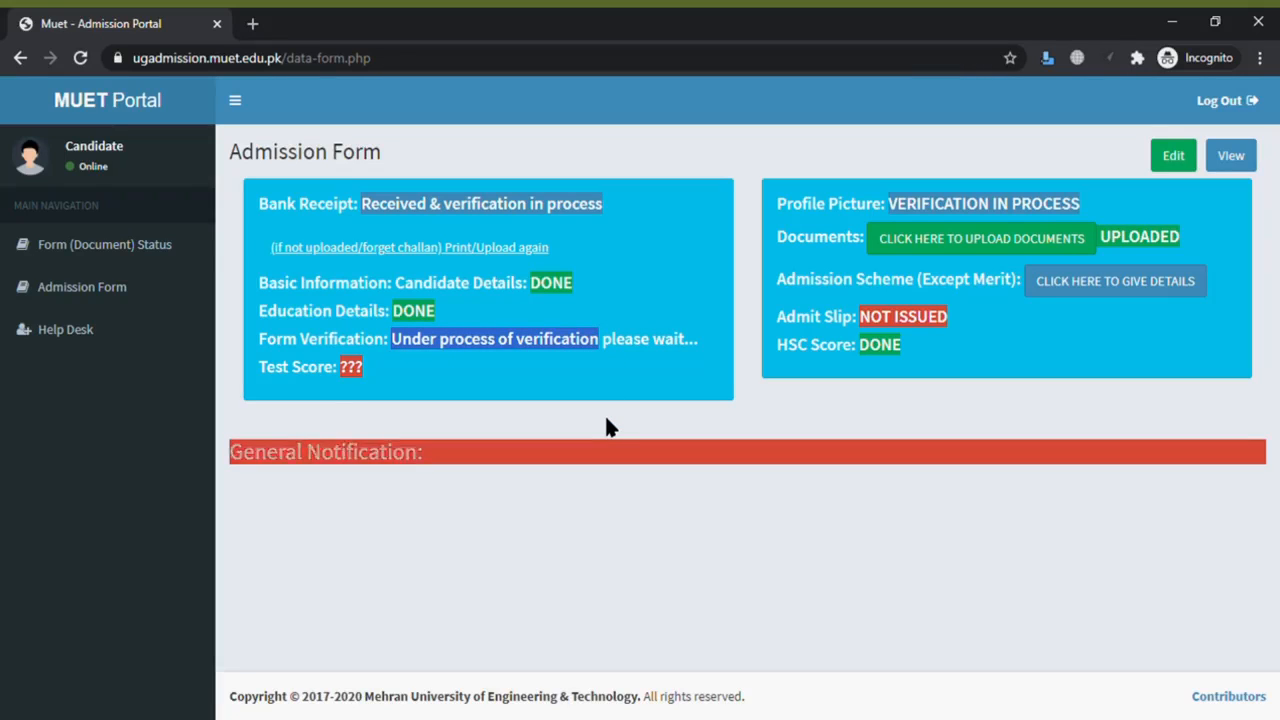
pyautogui.click(589, 387)
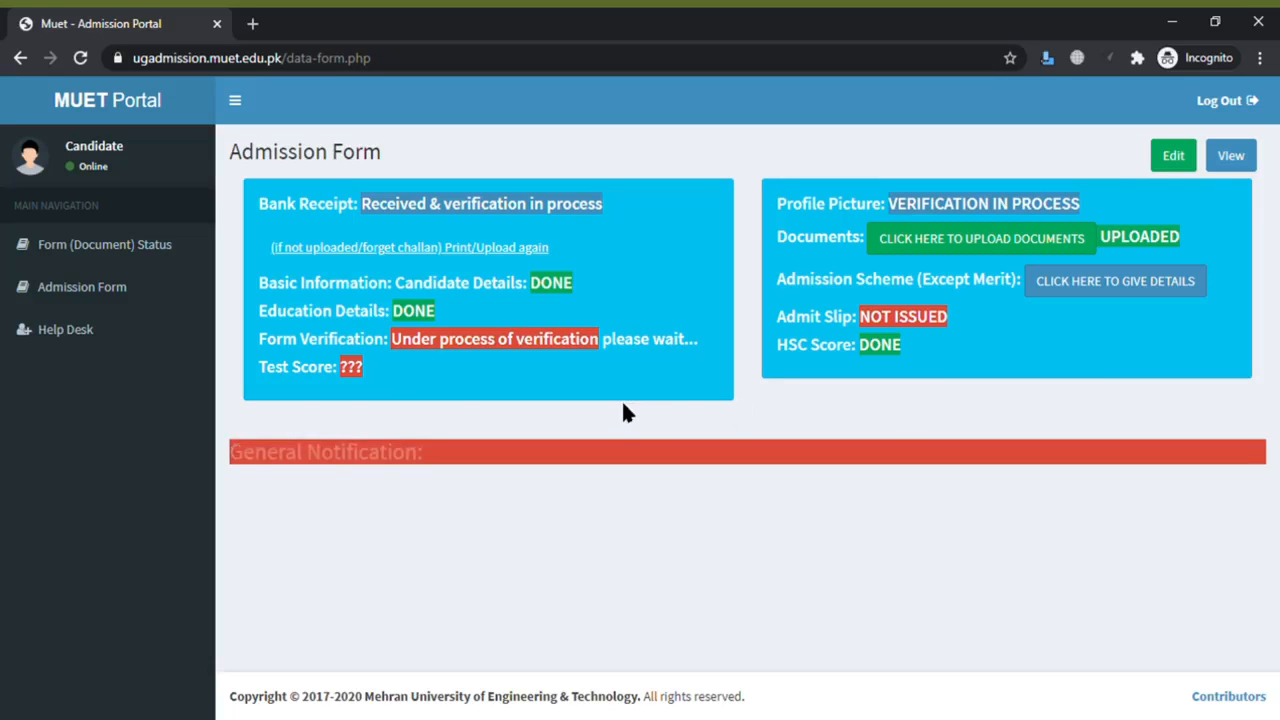
pyautogui.click(90, 336)
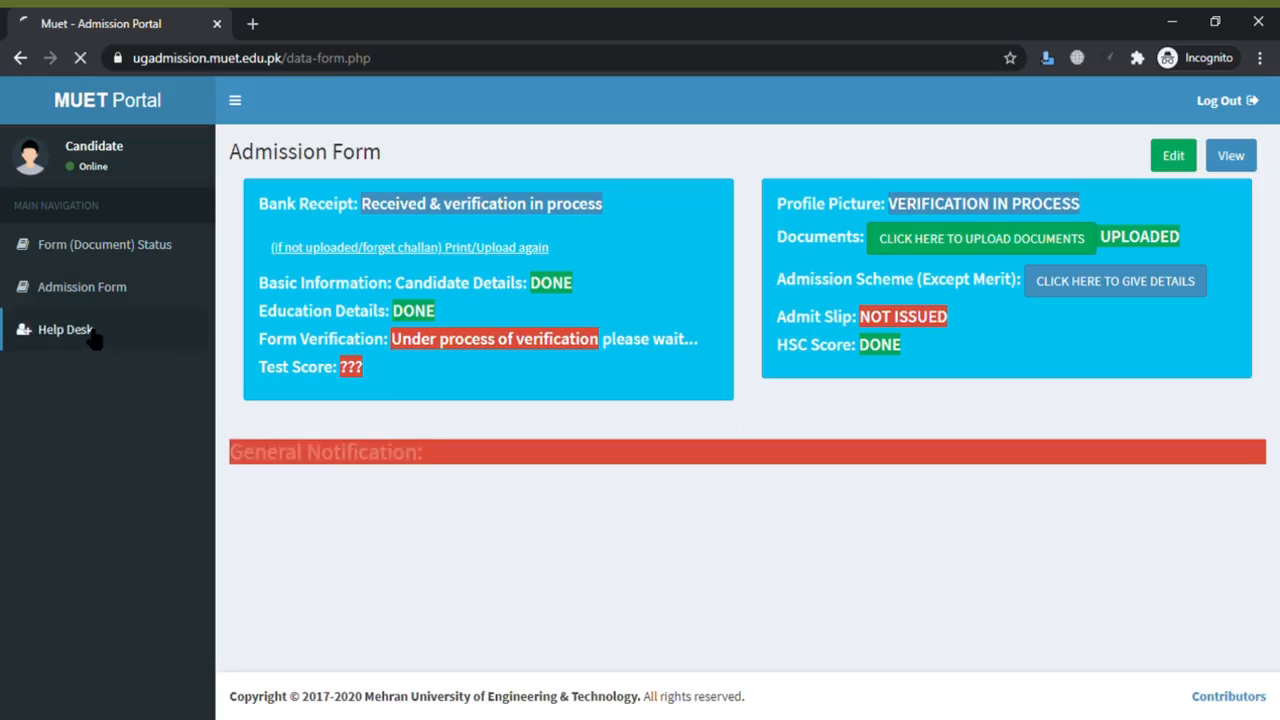